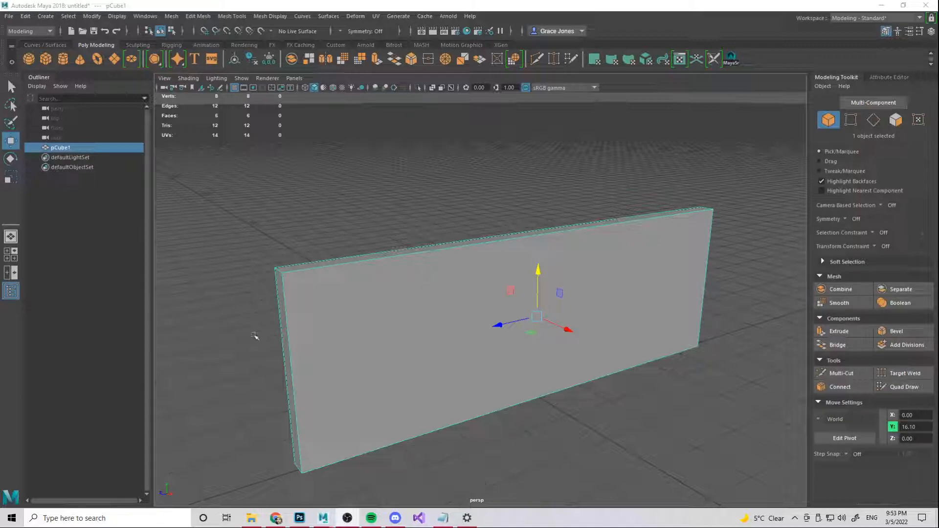
left_click_drag(477, 380, 487, 330, "alt")
left_click_drag(590, 360, 581, 369, "alt")
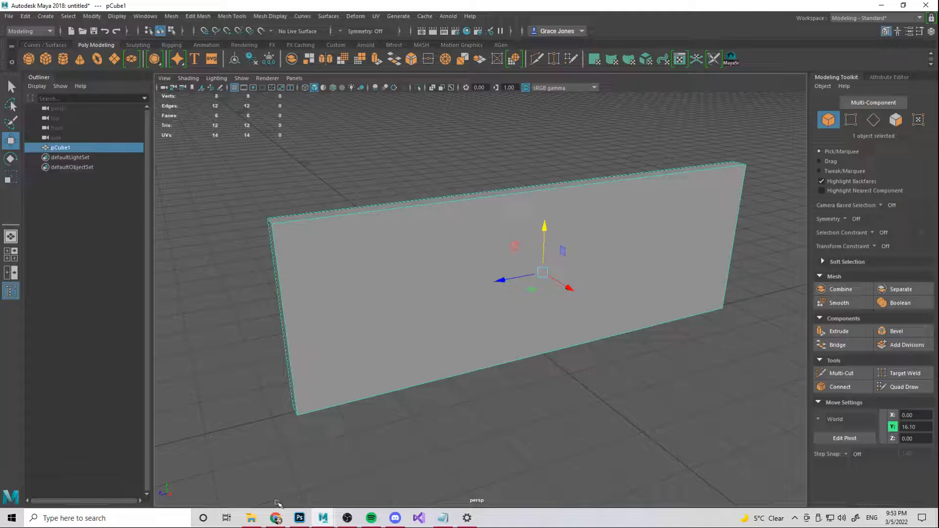
left_click(253, 517)
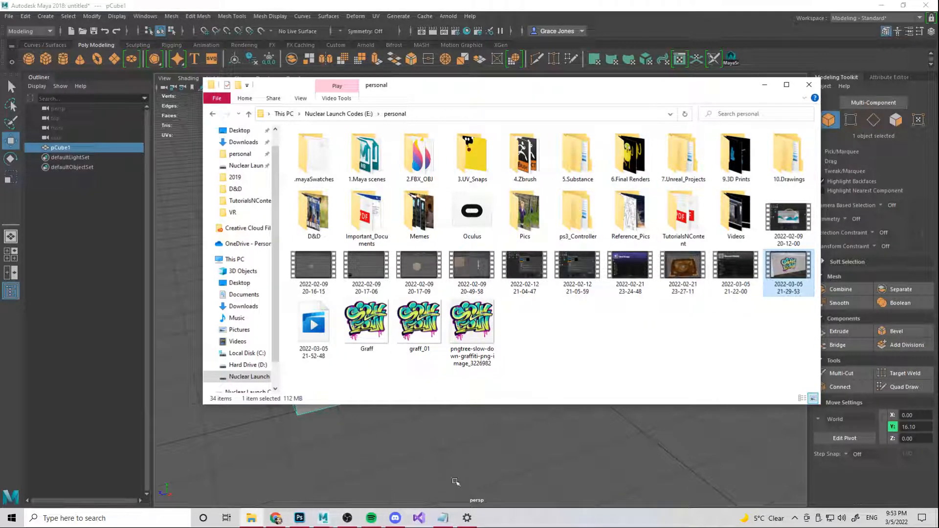
left_click(765, 85)
Step: Switch from Maya to the desktop and launch Adobe Substance 3D Painter in a maximized window
left_click(882, 5)
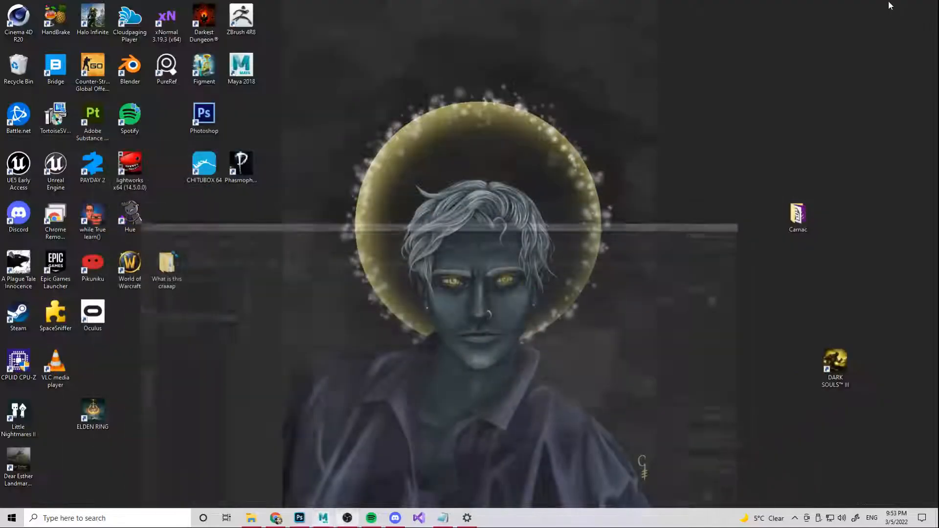
double_click(105, 138)
double_click(104, 137)
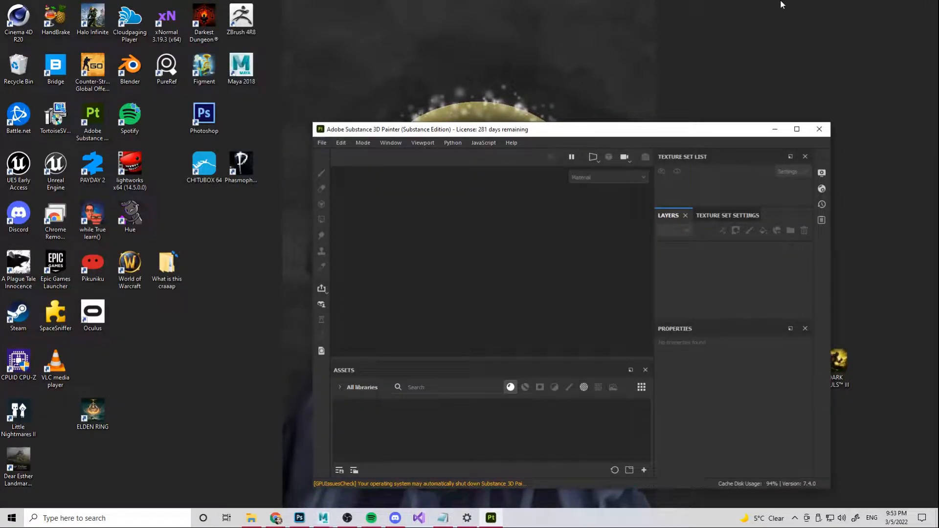
left_click(797, 129)
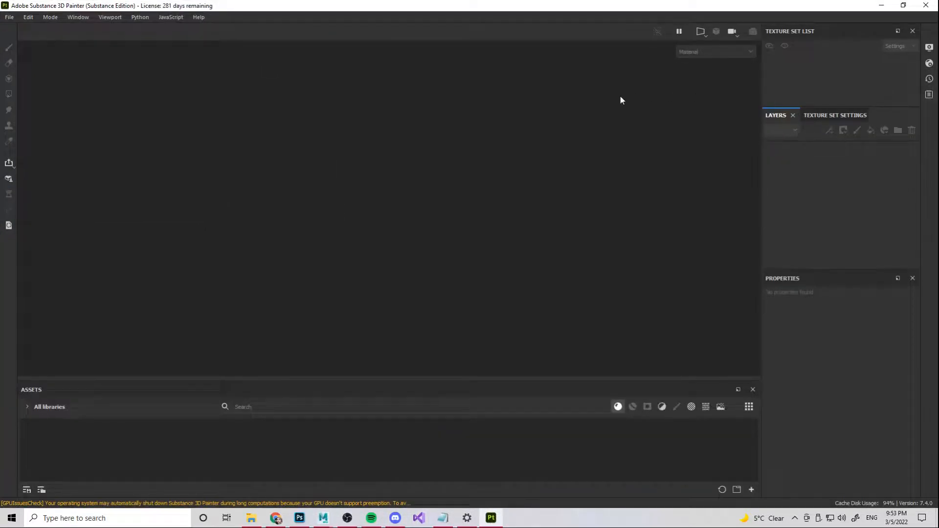
Step: Create a new project from the Tiling_Plane mesh in the 2.FBX_OBJ folder with a document resolution of 1024
left_click(9, 17)
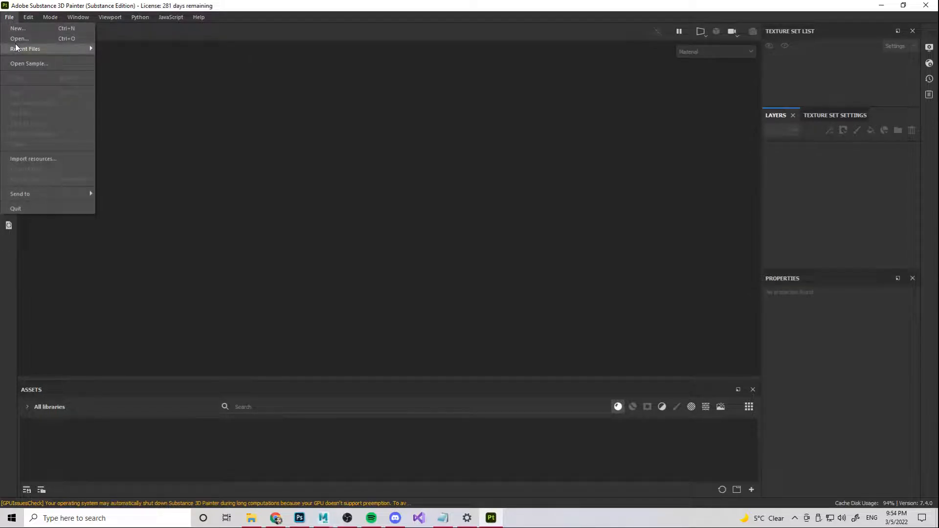
left_click(14, 30)
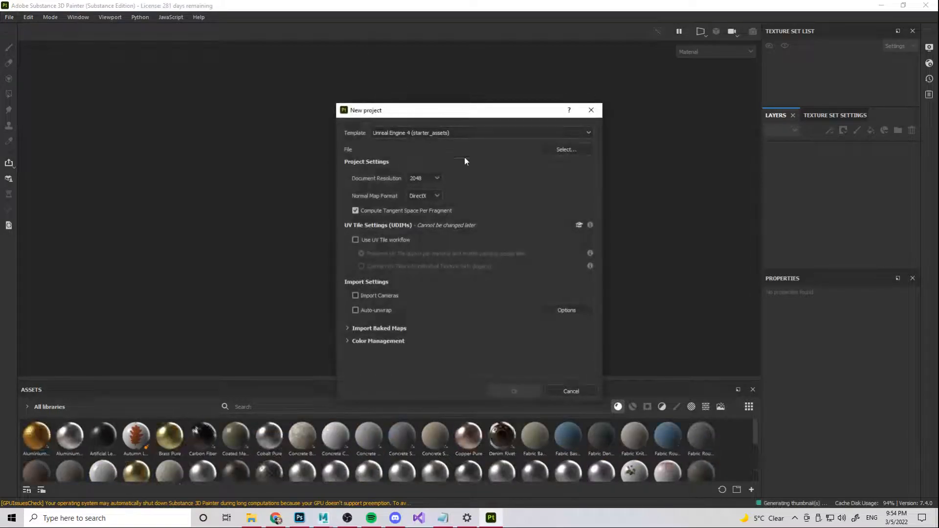
left_click(568, 148)
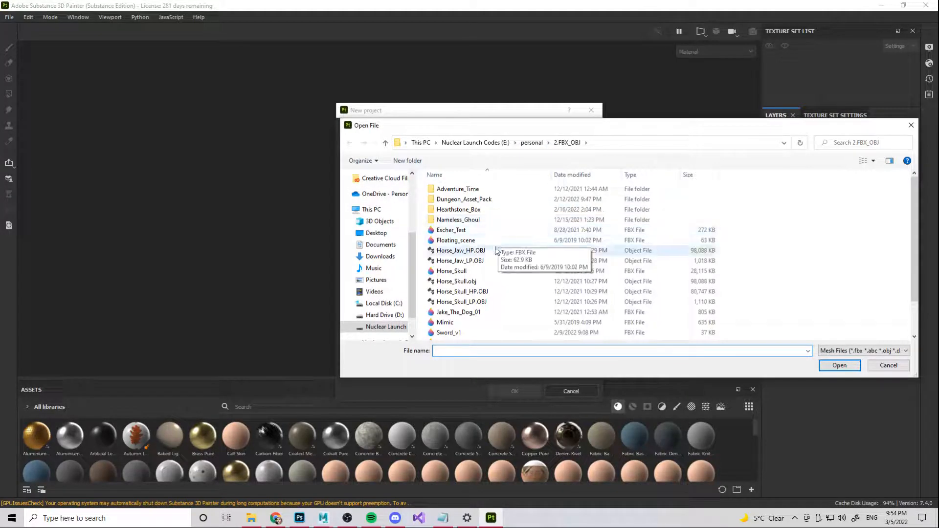
scroll(513, 230, "down", 2)
left_click(452, 316)
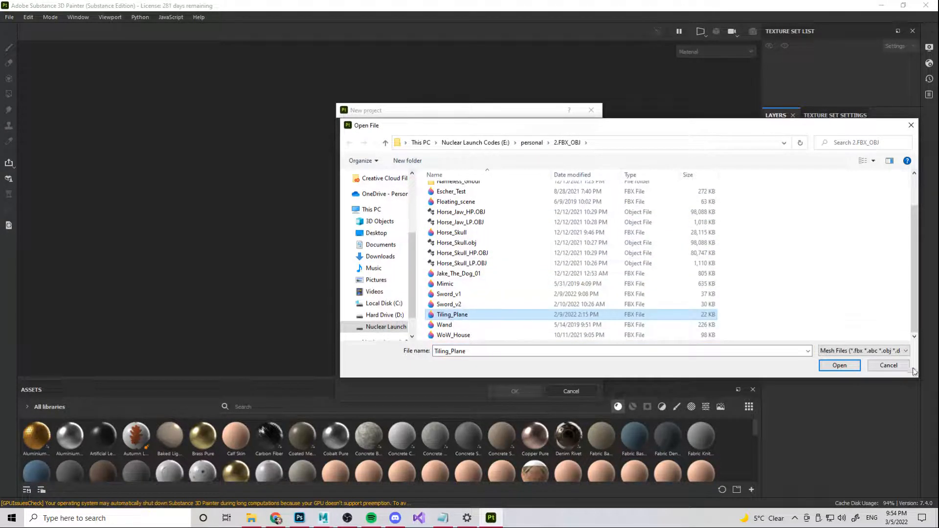
left_click(840, 366)
left_click(433, 178)
left_click(423, 222)
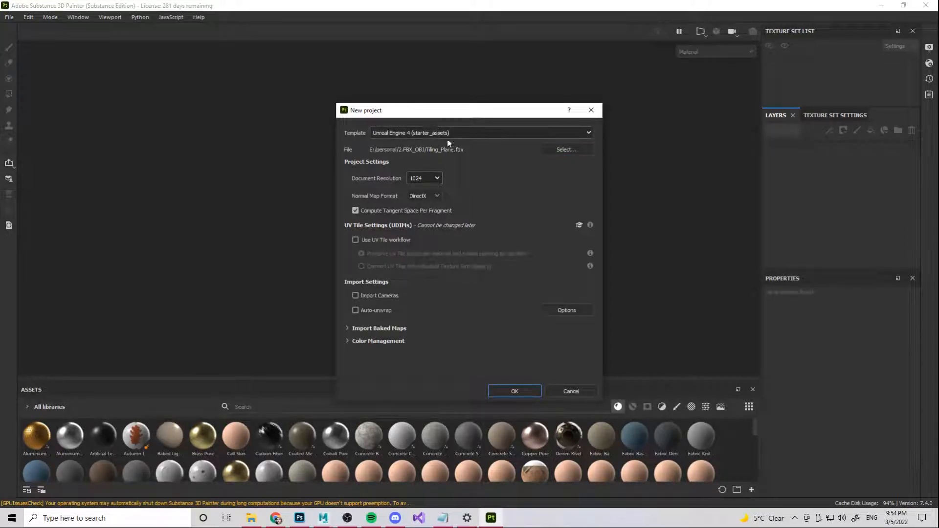
left_click(514, 391)
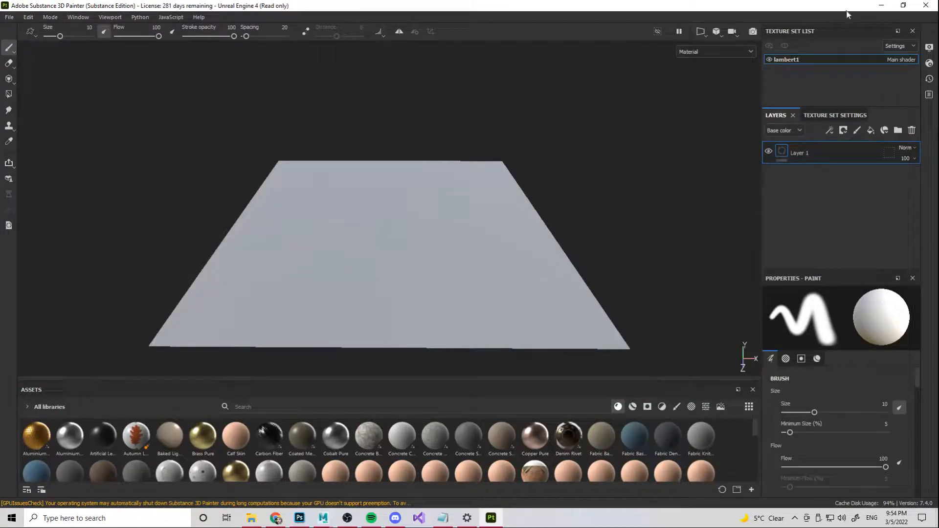
Step: Bake all selected mesh maps for the lambert1 texture set
left_click(835, 115)
scroll(864, 216, "down", 5)
left_click(873, 209)
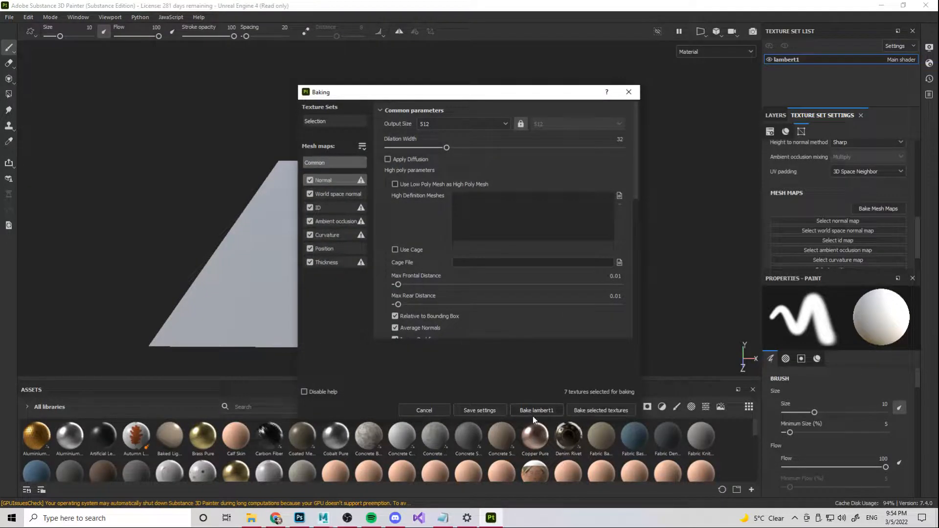
left_click(533, 413)
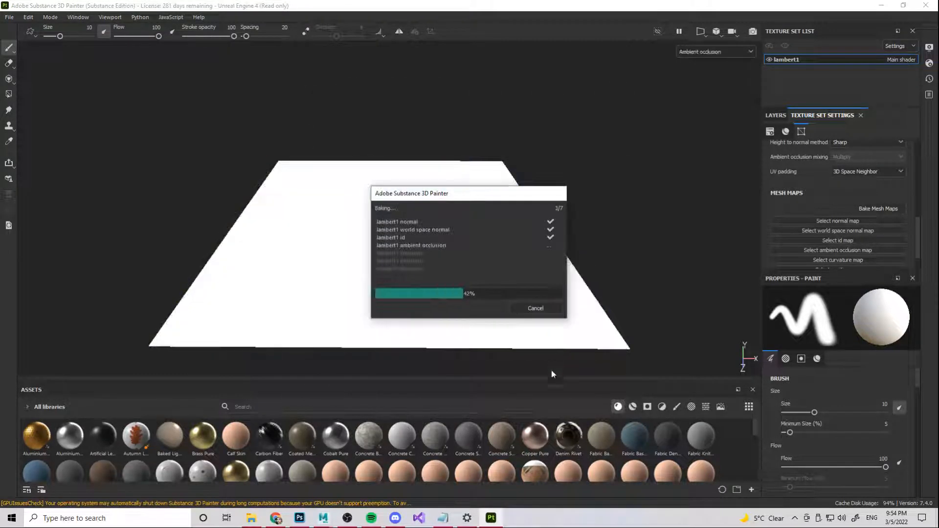
left_click(516, 308)
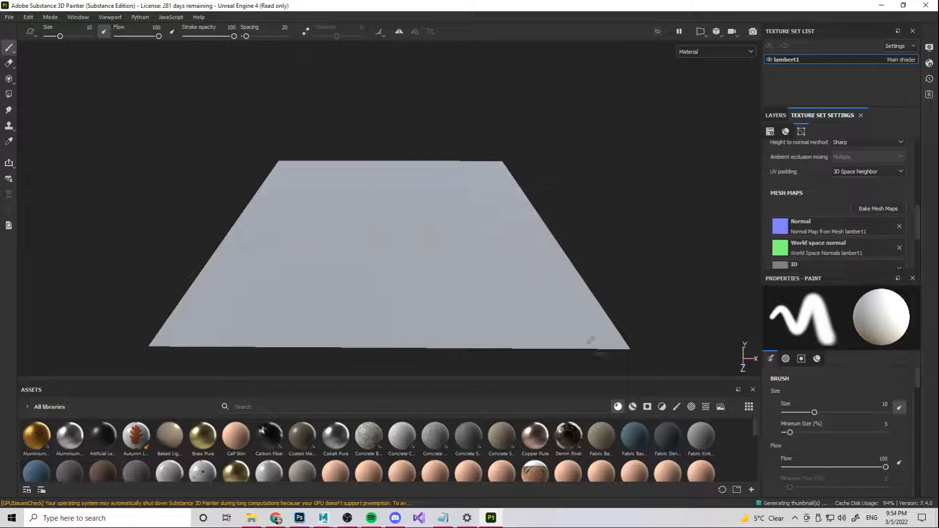
Step: Apply the Iron Diamond Armor material from the asset library to the plane as a new layer
scroll(259, 228, "down", 2)
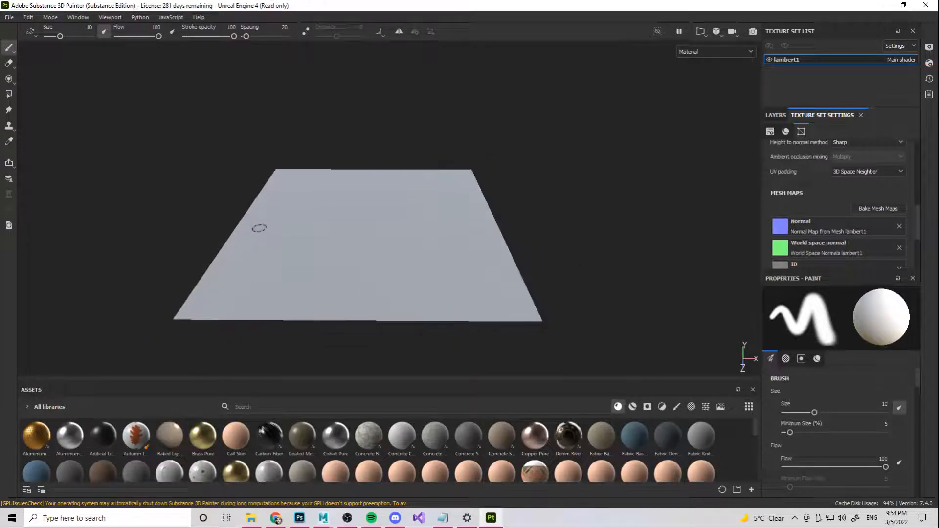
scroll(438, 287, "up", 2)
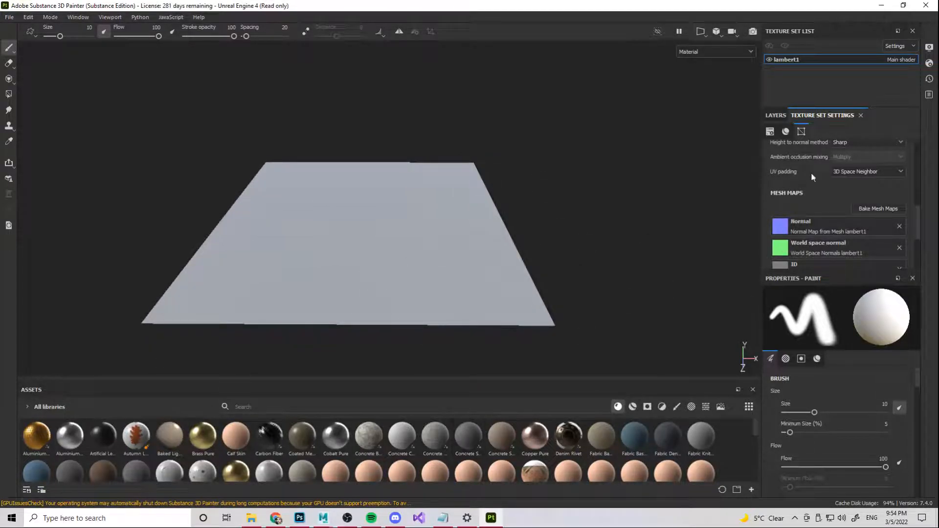
left_click(775, 115)
scroll(721, 154, "down", 1)
scroll(654, 457, "down", 5)
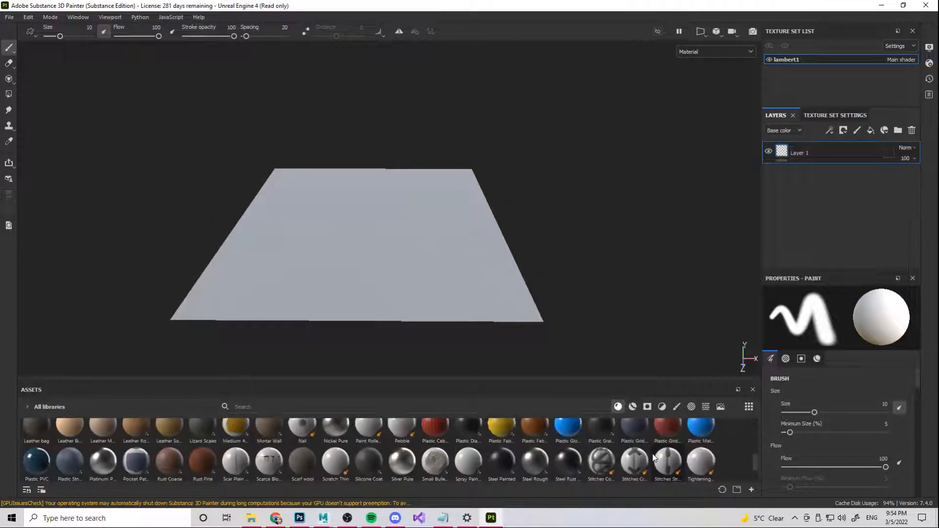
scroll(652, 453, "up", 5)
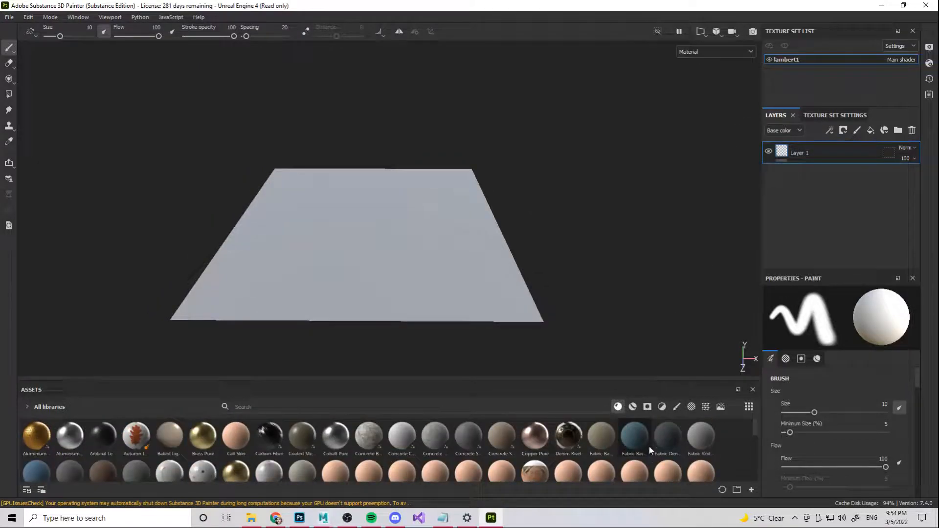
scroll(241, 450, "down", 2)
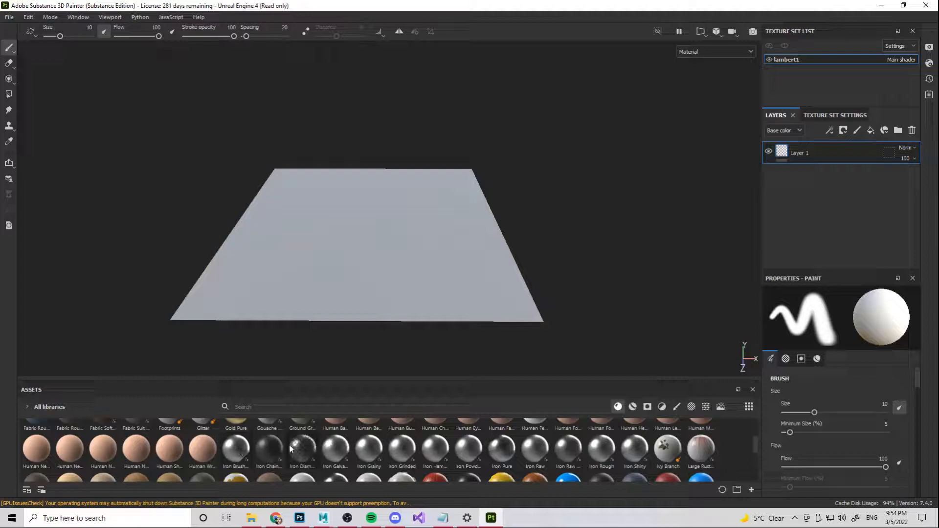
left_click_drag(288, 445, 453, 283)
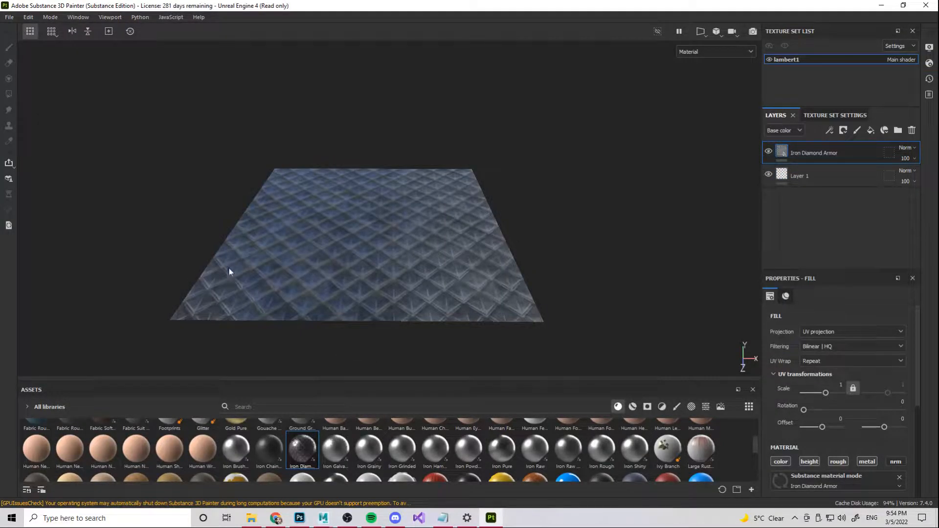
Step: Try a higher roughness on the Iron Diamond Armor layer, inspect the surface up close, and undo the change
left_click_drag(596, 152, 553, 160, "alt")
double_click(823, 154)
left_click(823, 153)
left_click(784, 152)
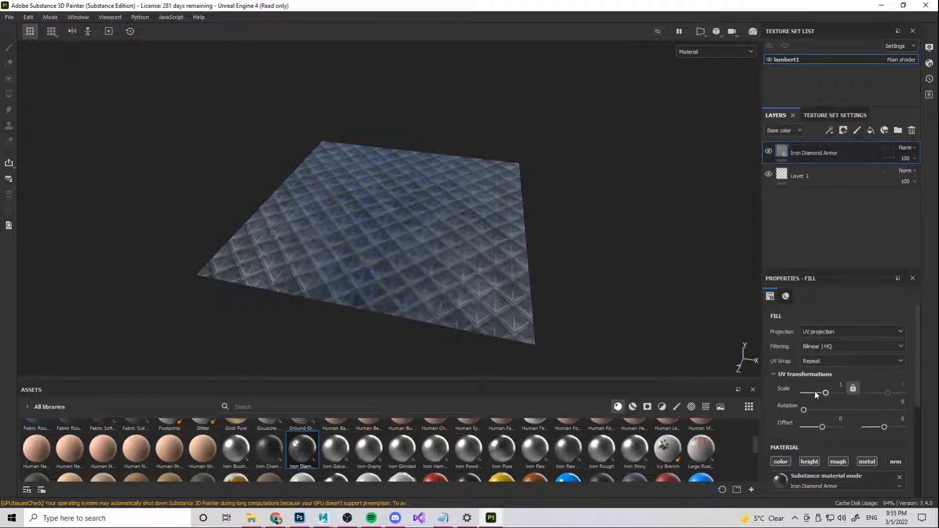
scroll(815, 391, "down", 3)
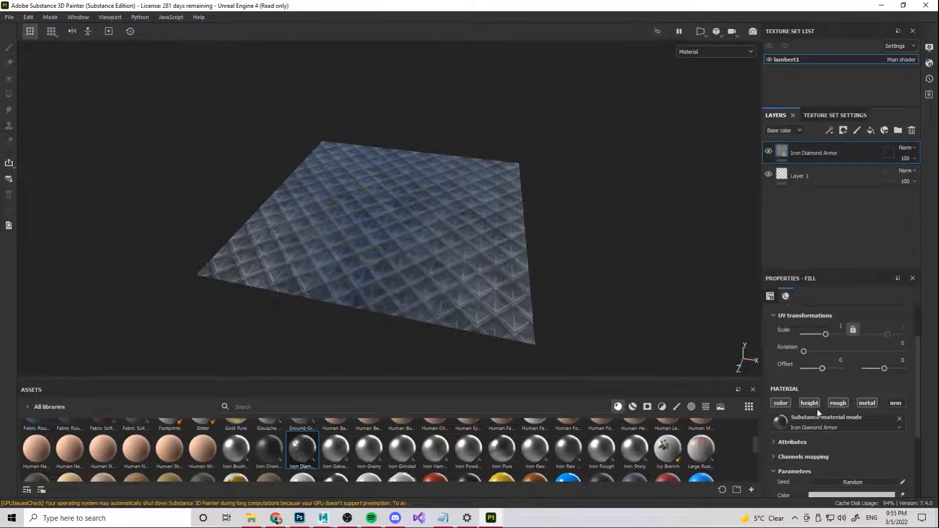
scroll(818, 412, "down", 5)
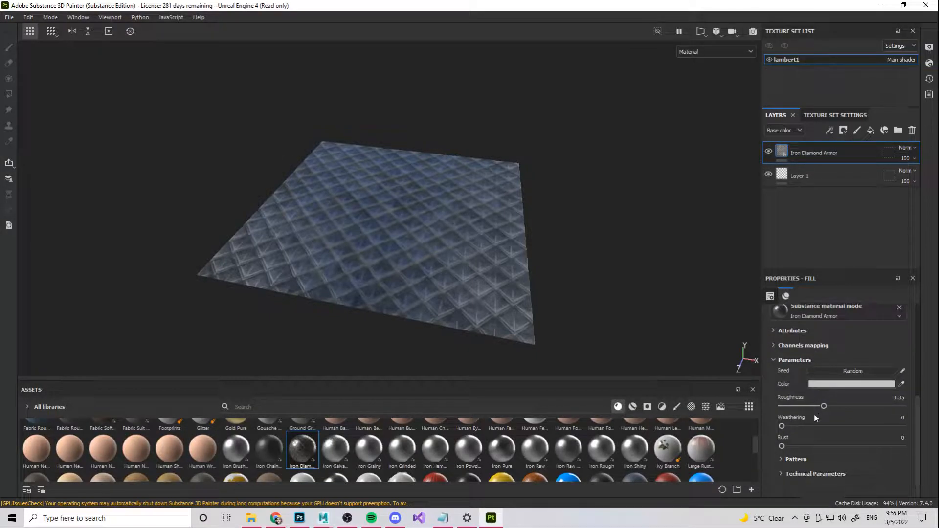
left_click_drag(824, 406, 879, 417)
left_click_drag(603, 232, 621, 222, "alt")
scroll(526, 244, "up", 6)
scroll(506, 252, "up", 2)
middle_click_drag(400, 181, 577, 203, "alt")
key("ctrl+z")
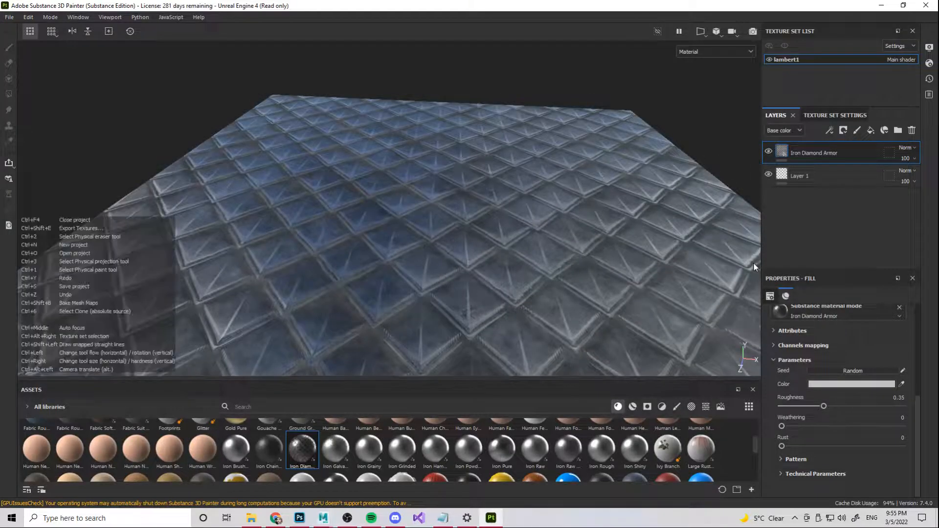
Step: Export the lambert1 textures to the Desktop as 8-bit PNG files with the Unreal Engine 4 (Packed) template
mouse_move(403, 220)
left_mouse_down("alt")
mouse_move(353, 262)
mouse_move(285, 258)
mouse_move(514, 202)
mouse_move(385, 269)
mouse_move(413, 215)
mouse_move(405, 227)
left_mouse_up("alt")
left_click(7, 18)
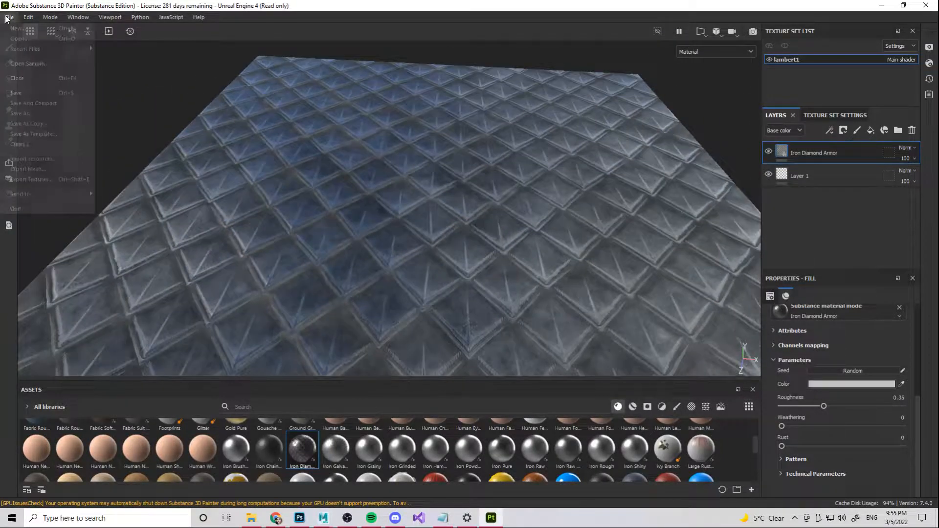
left_click(37, 180)
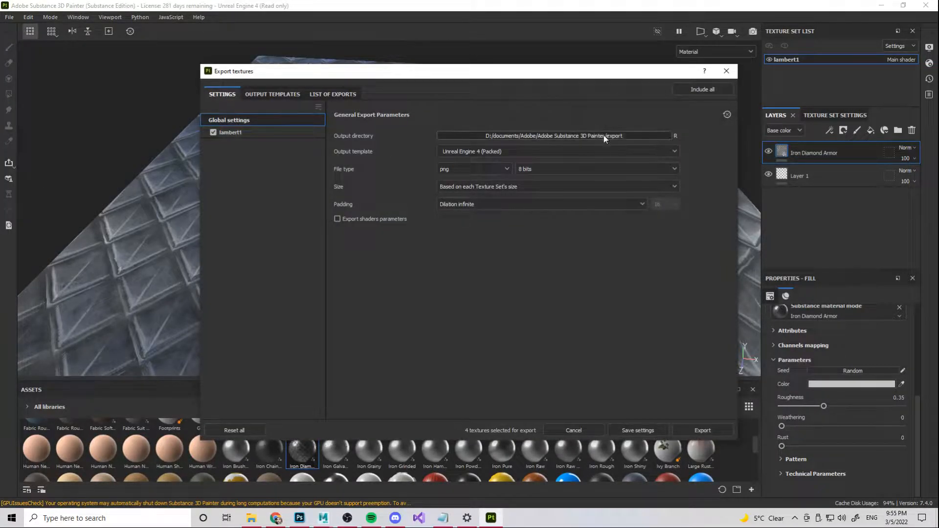
left_click(604, 136)
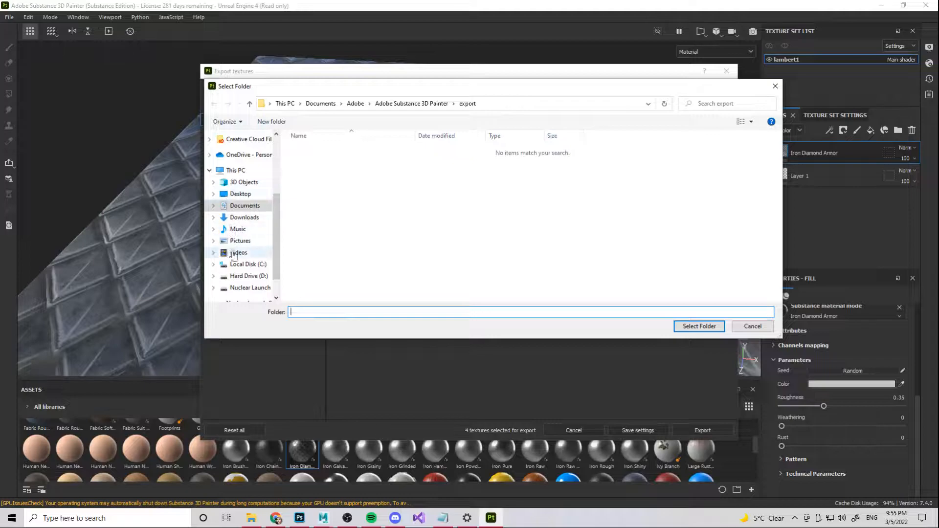
left_click(240, 194)
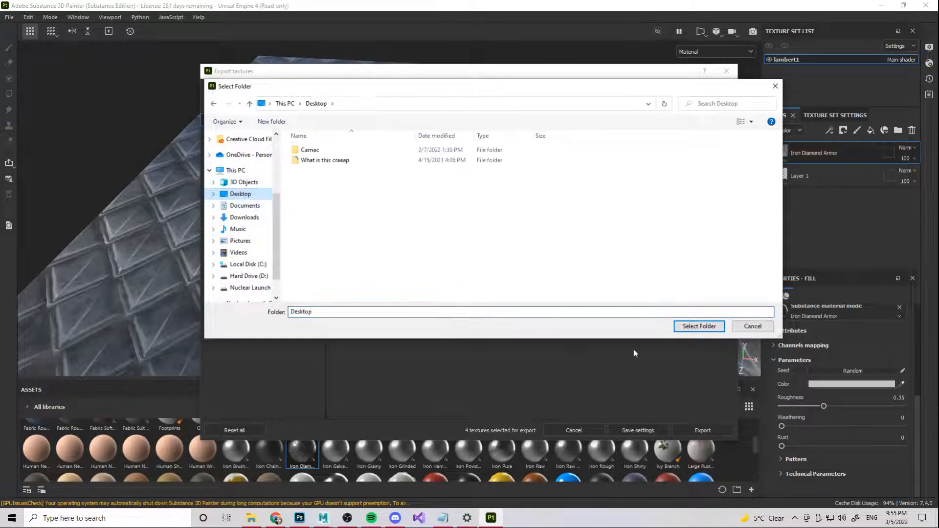
left_click(695, 325)
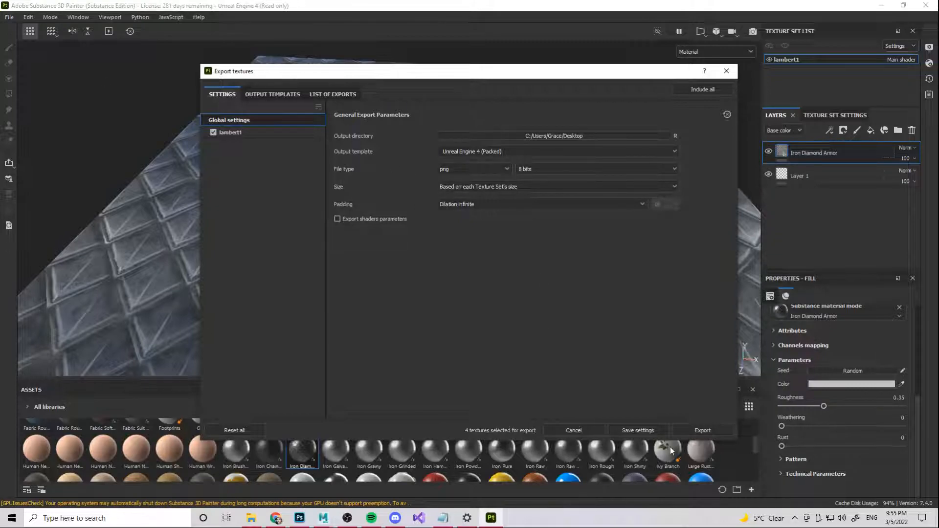
left_click(695, 431)
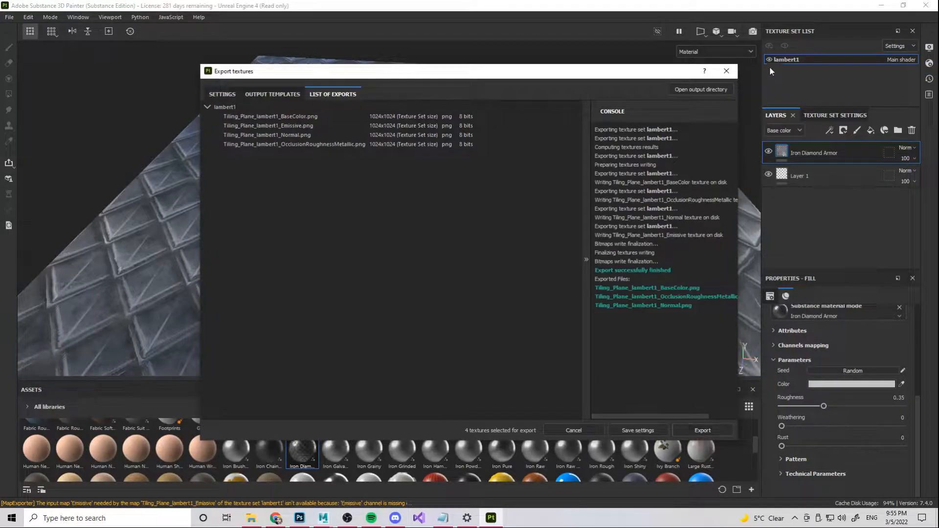
left_click(727, 71)
Step: Arrange the three exported Tiling_Plane textures in one column in the desktop's empty area and switch back to Maya
left_click(881, 6)
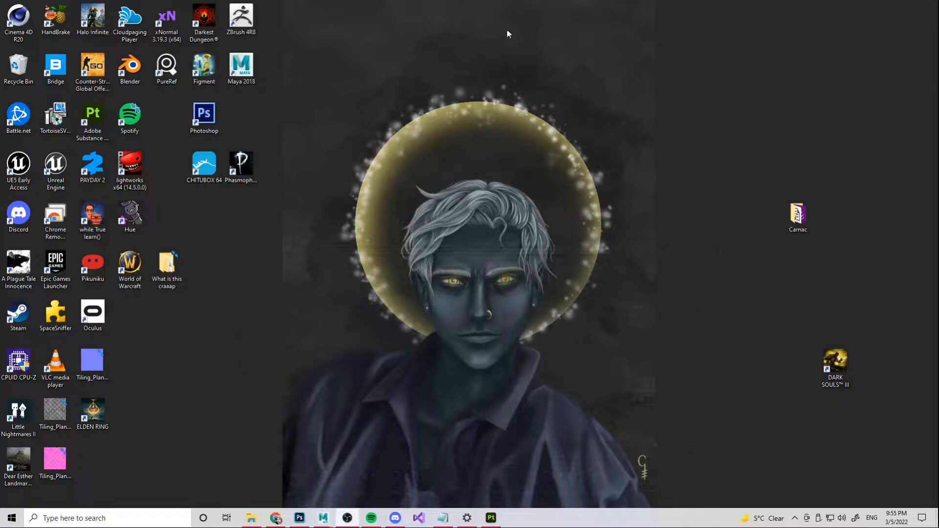
left_click(60, 425)
left_click(56, 453, "ctrl")
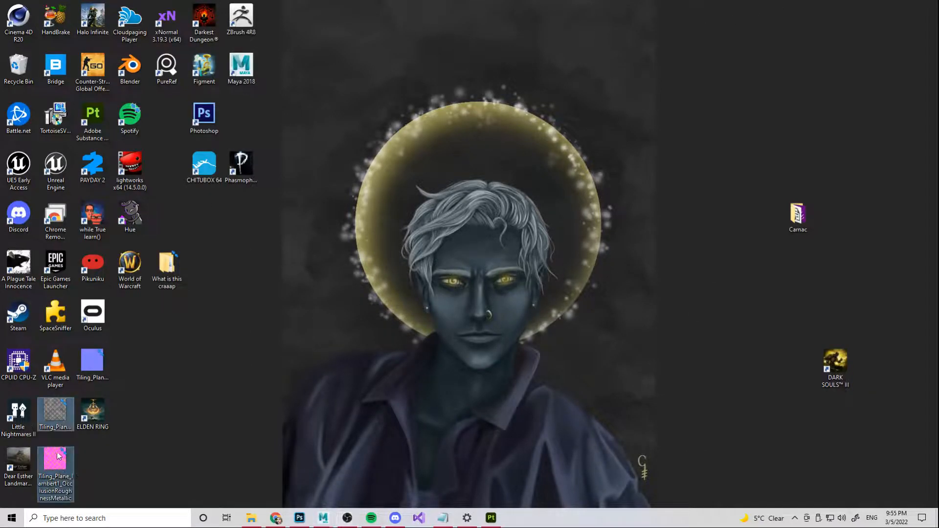
left_click(101, 358, "ctrl")
left_click_drag(54, 419, 574, 319)
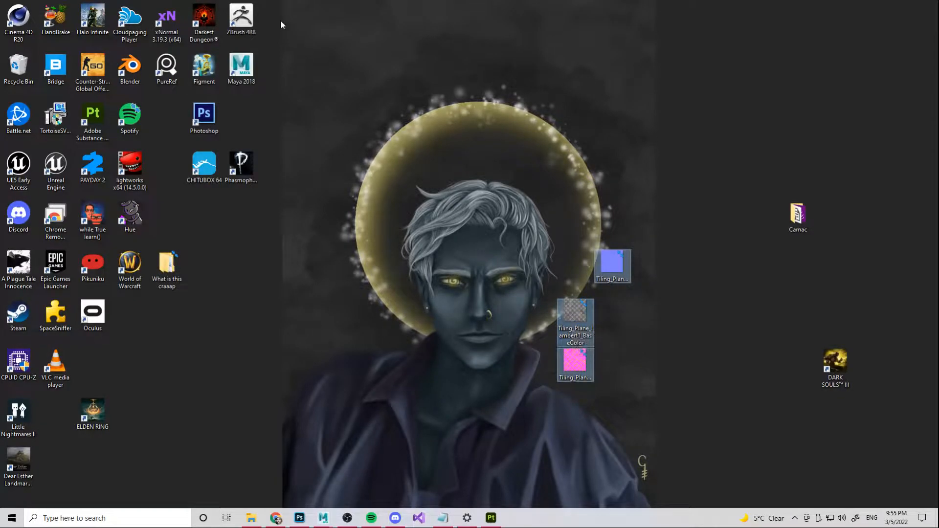
left_click(613, 265)
left_click_drag(612, 265, 575, 410)
left_click(519, 368)
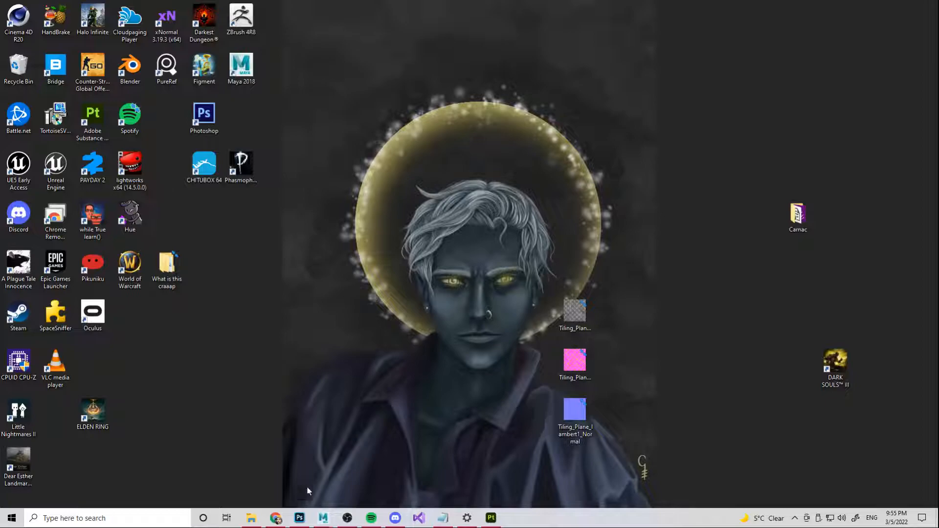
left_click(323, 519)
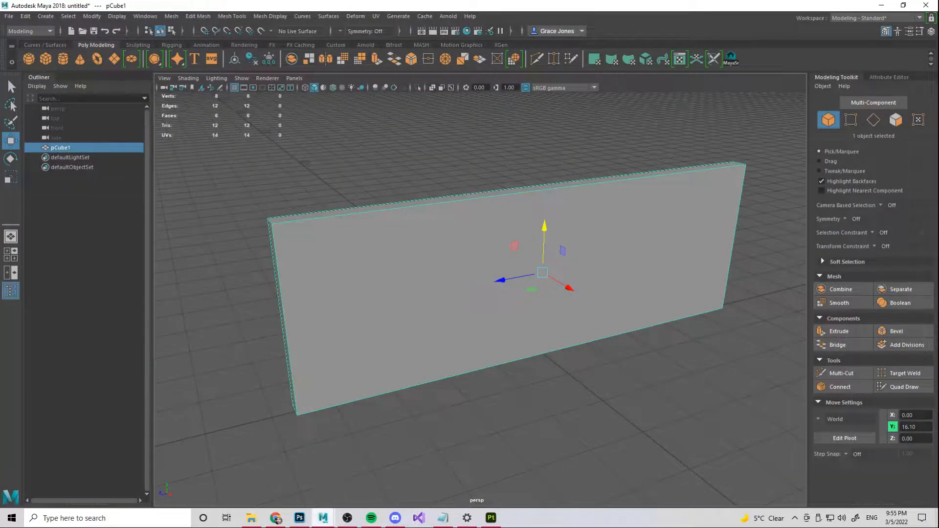
Step: Rename the pCube1 object as Wall
left_click_drag(589, 294, 642, 295, "alt")
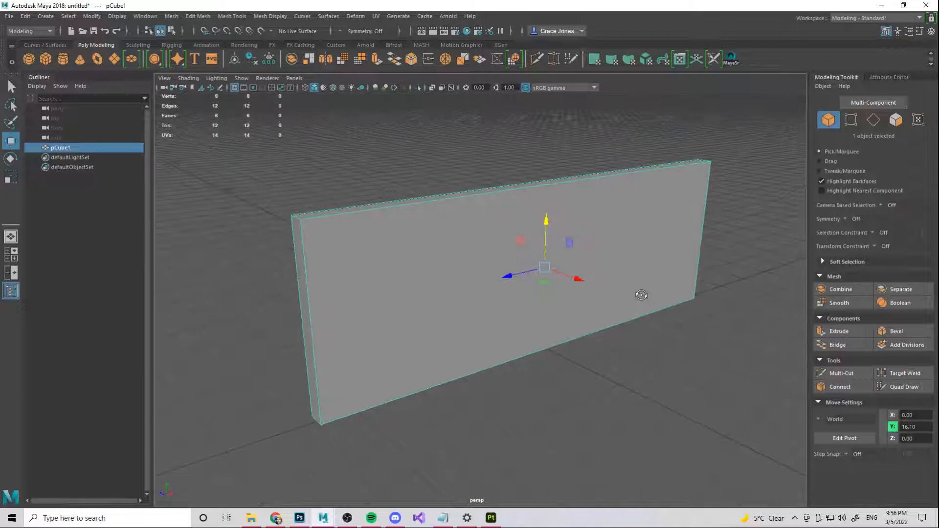
double_click(66, 148)
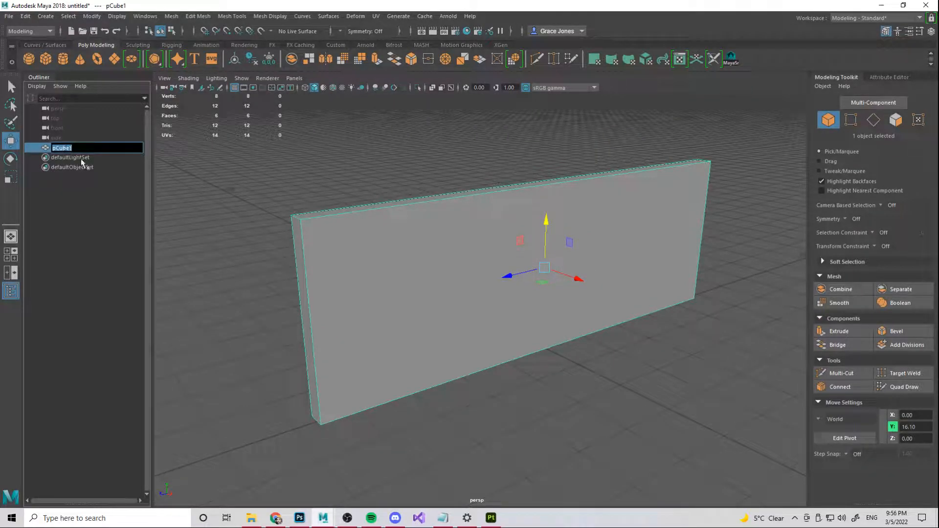
type("Wall")
key("Return")
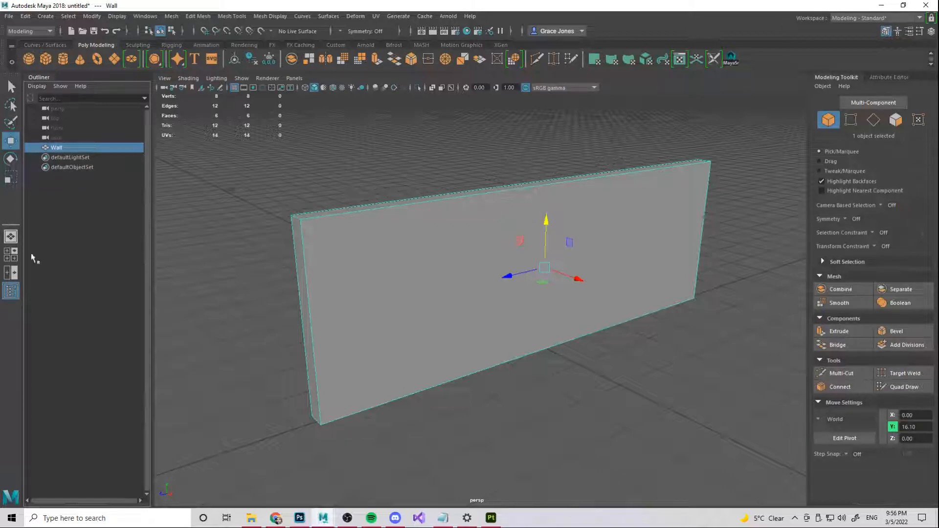
Step: Deselect the wall, open the Hypershade editor and move its window fully into view
left_click(381, 18)
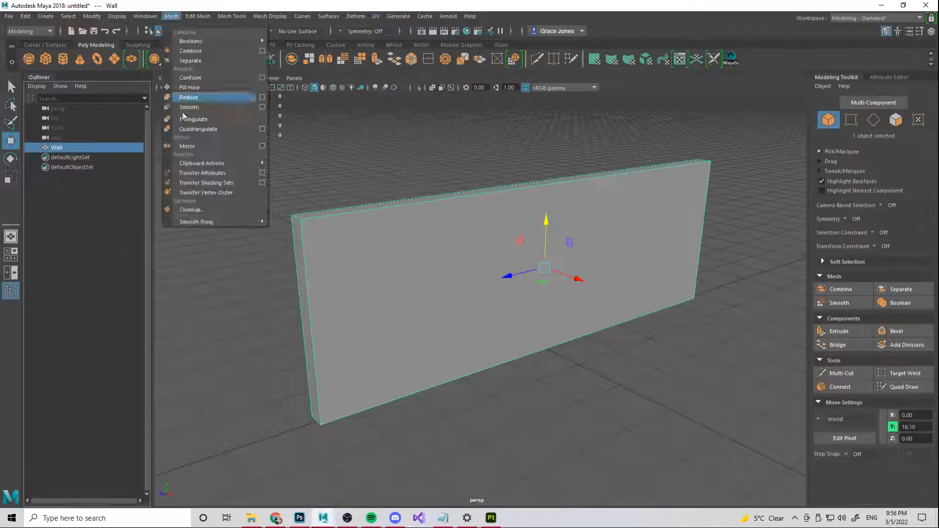
left_click(206, 246)
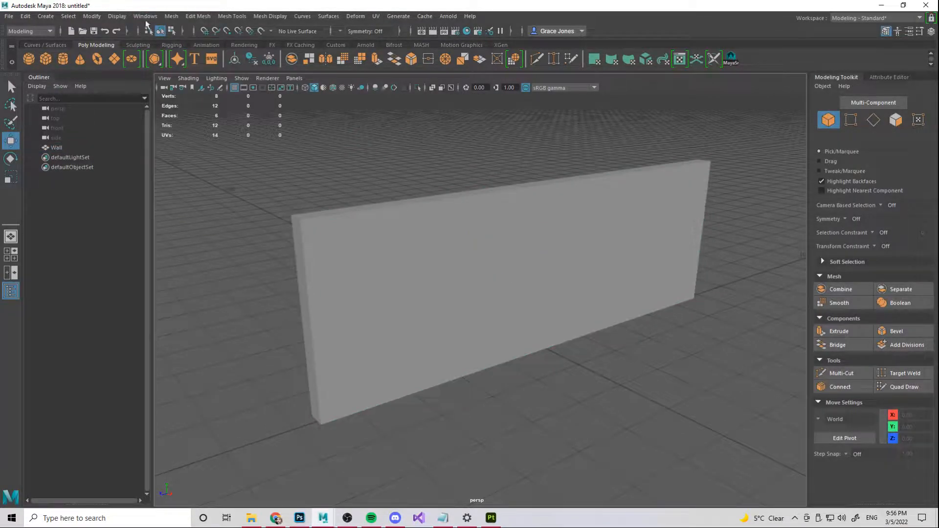
left_click(146, 17)
mouse_move(152, 53)
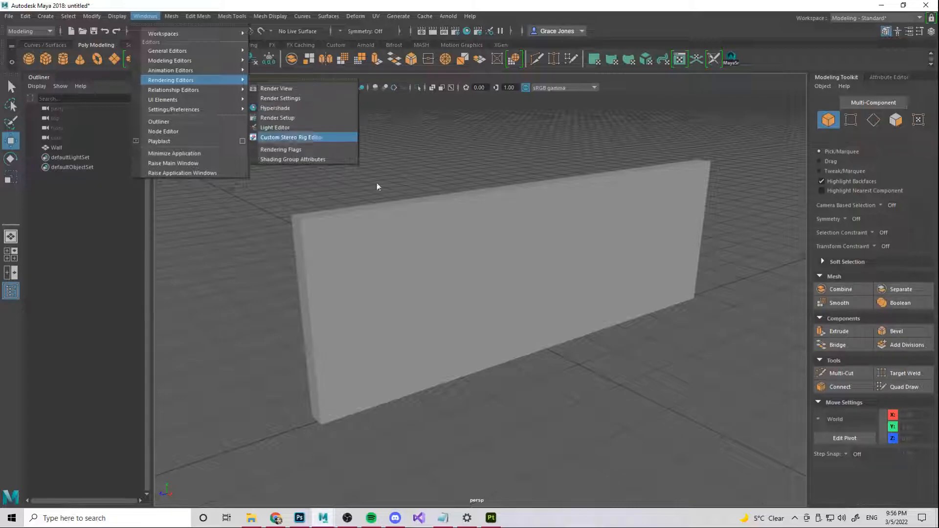
left_click(284, 118)
mouse_move(172, 80)
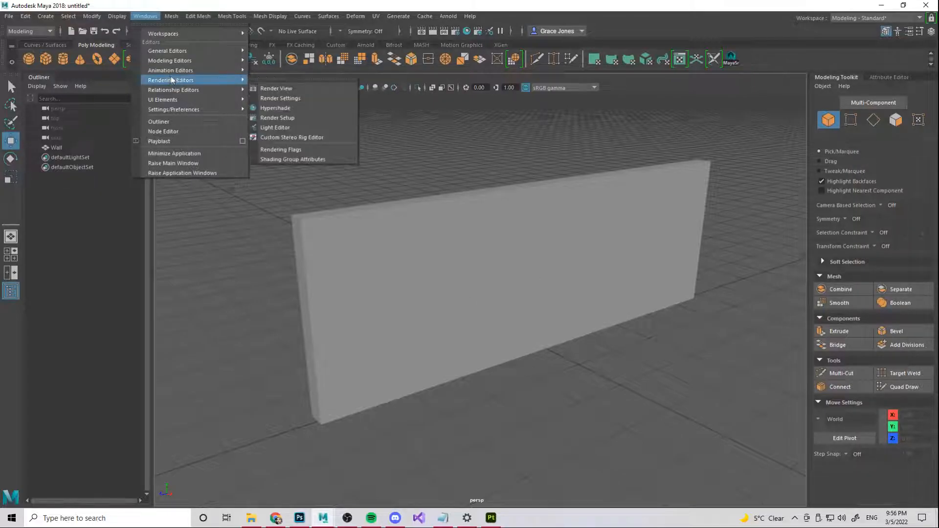
left_click(278, 108)
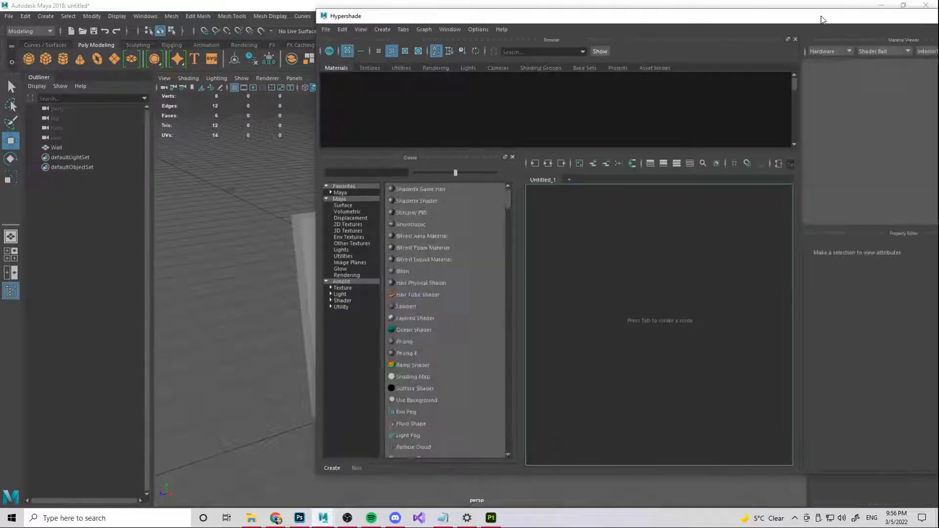
left_click_drag(821, 19, 611, 36)
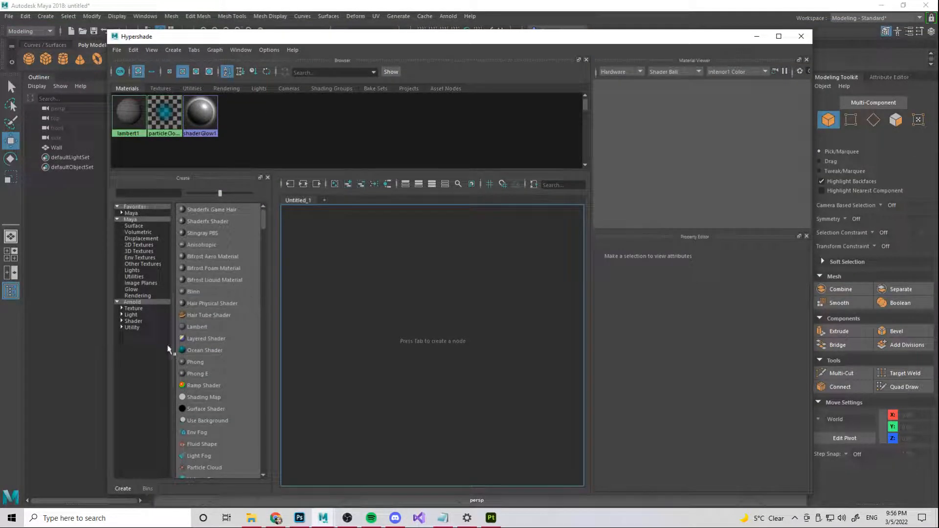
Step: Create an aiStandardSurface material in the Hypershade
scroll(221, 306, "down", 10)
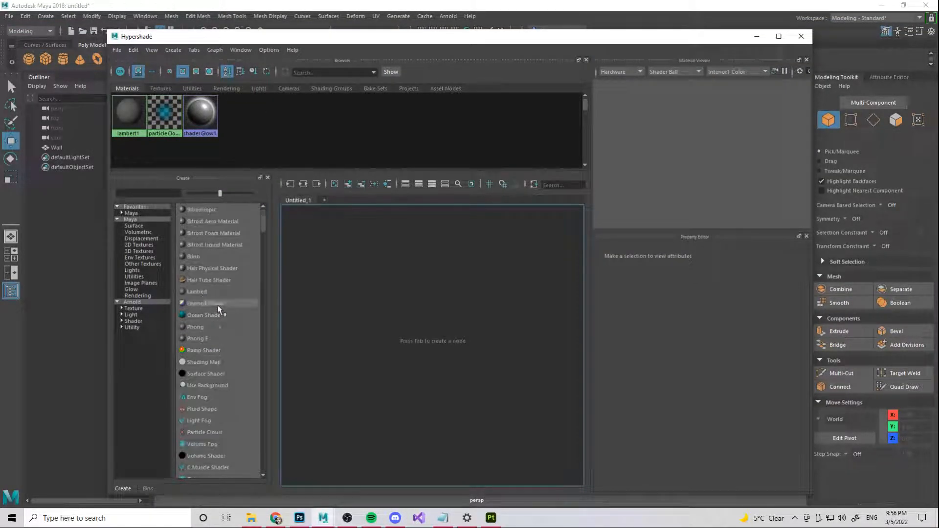
scroll(221, 306, "down", 20)
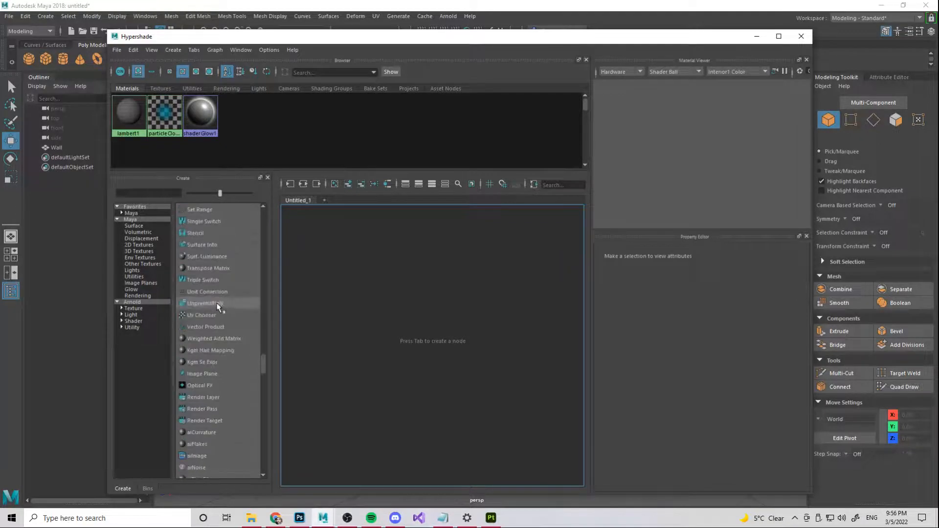
scroll(223, 315, "up", 4)
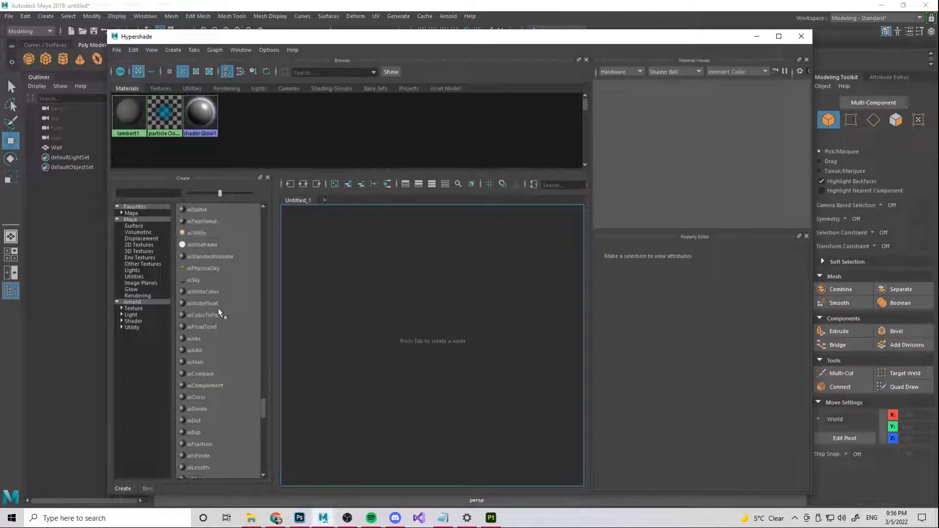
scroll(214, 308, "up", 2)
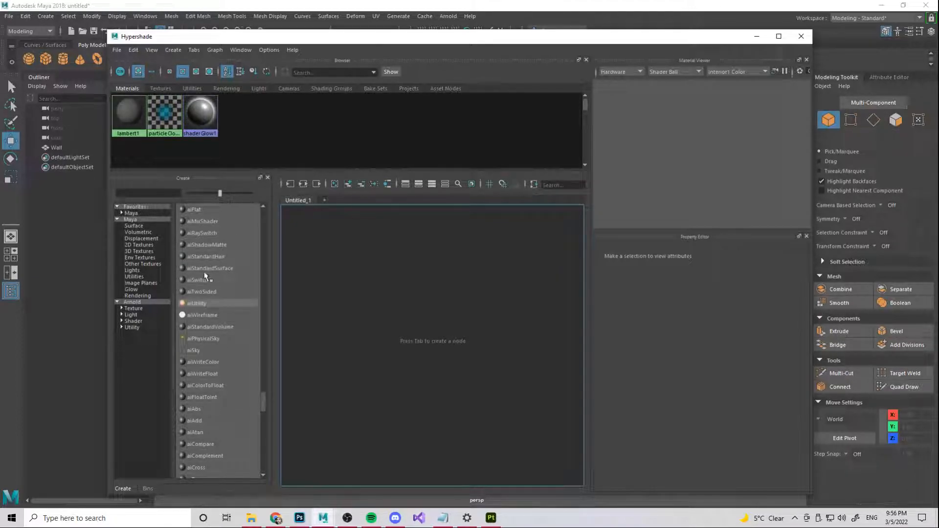
left_click(207, 268)
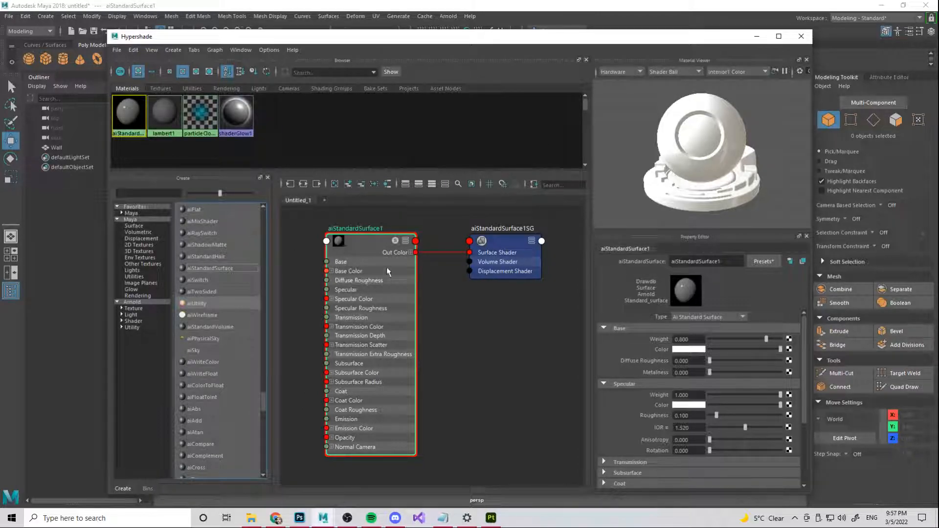
Step: Connect a file texture to the aiStandardSurface1 base color and load Tiling_Plane_lambert1_BaseColor.png from the Desktop
left_click(360, 246)
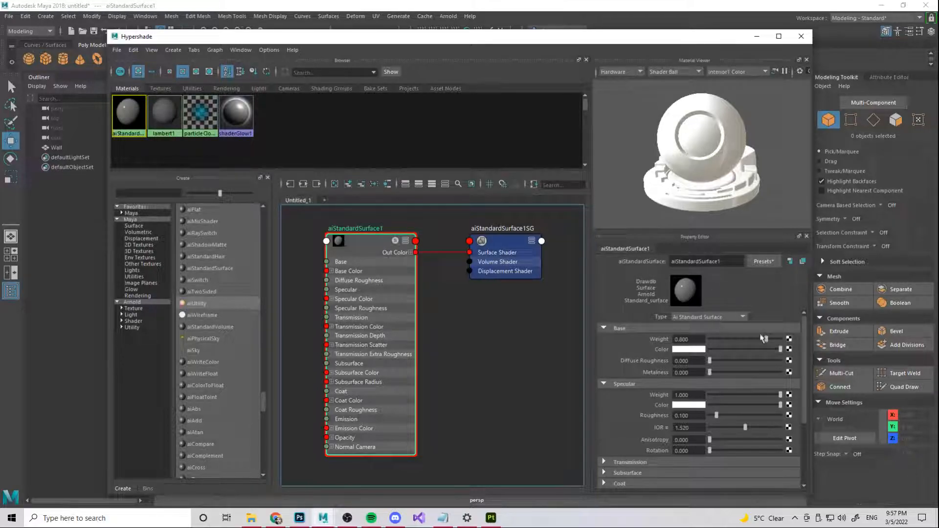
left_click(691, 350)
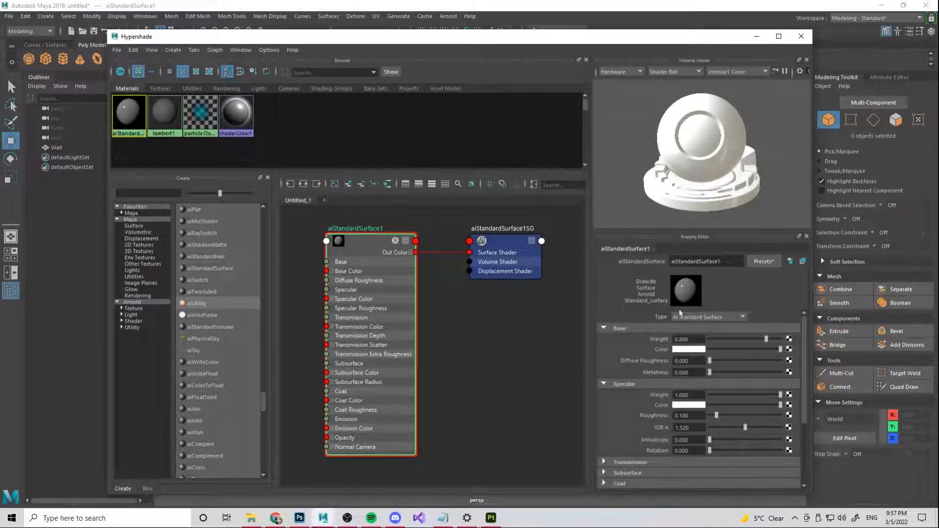
mouse_move(781, 349)
left_mouse_down()
mouse_move(712, 353)
mouse_move(782, 350)
left_mouse_up()
left_click(789, 349)
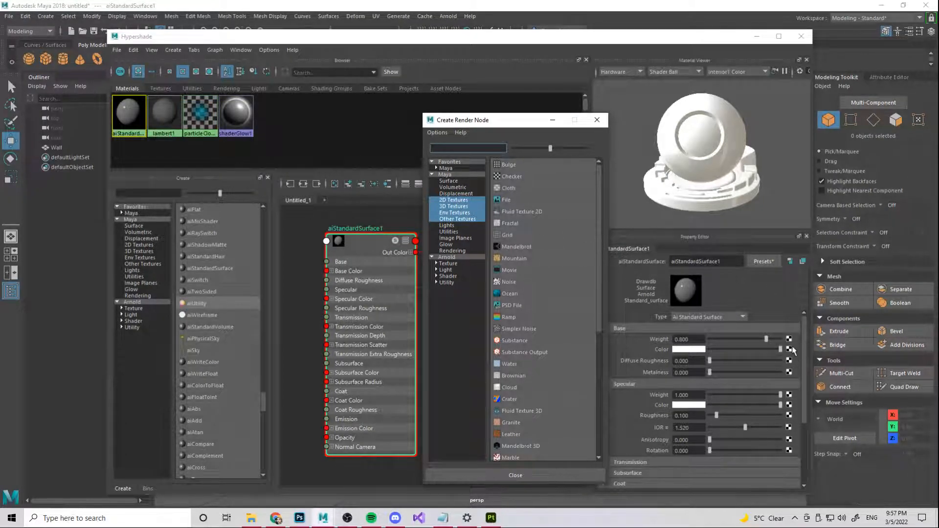
left_click(505, 201)
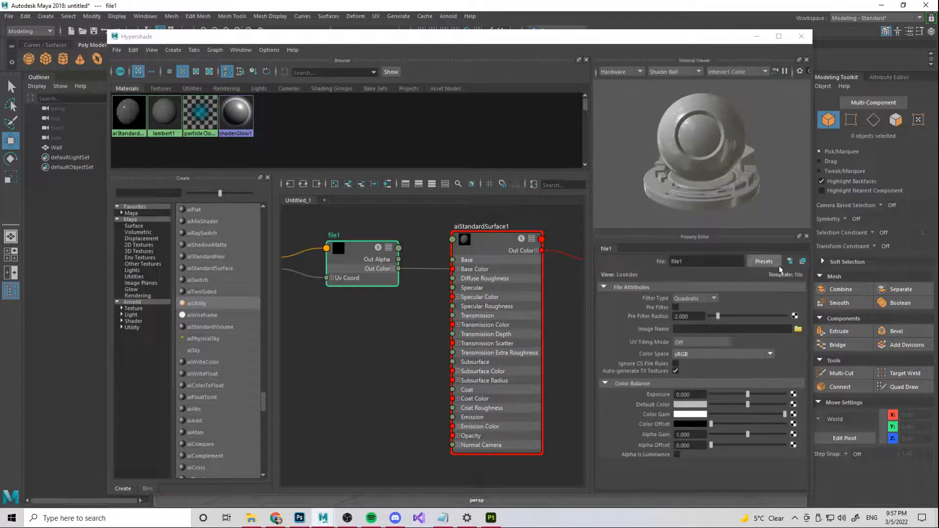
left_click(798, 330)
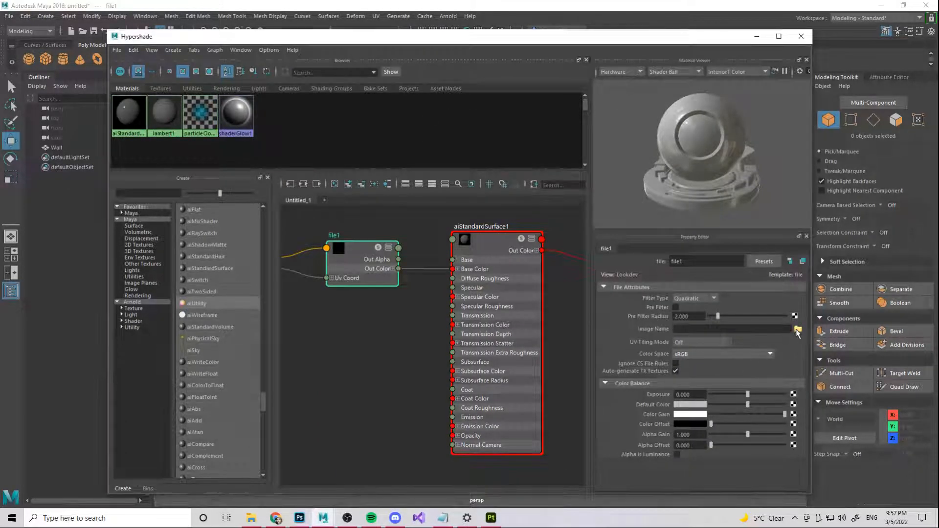
left_click(274, 177)
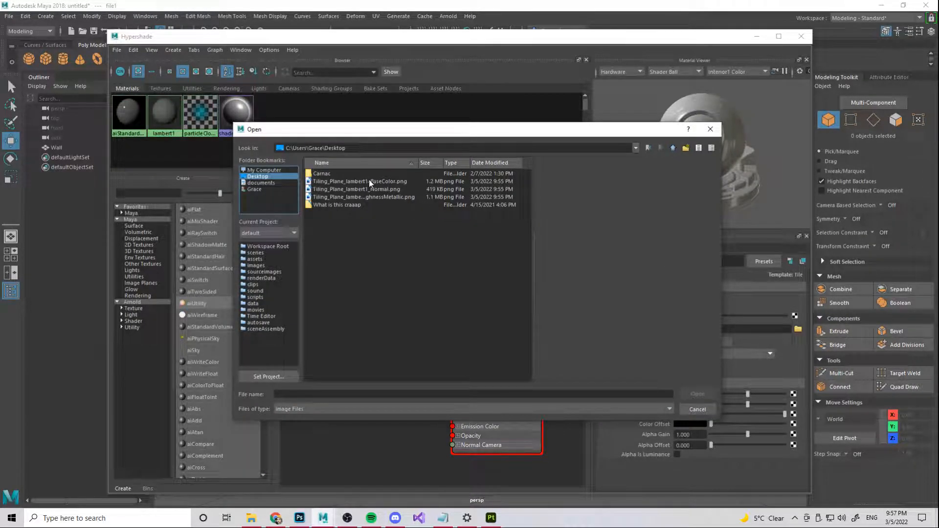
left_click(383, 181)
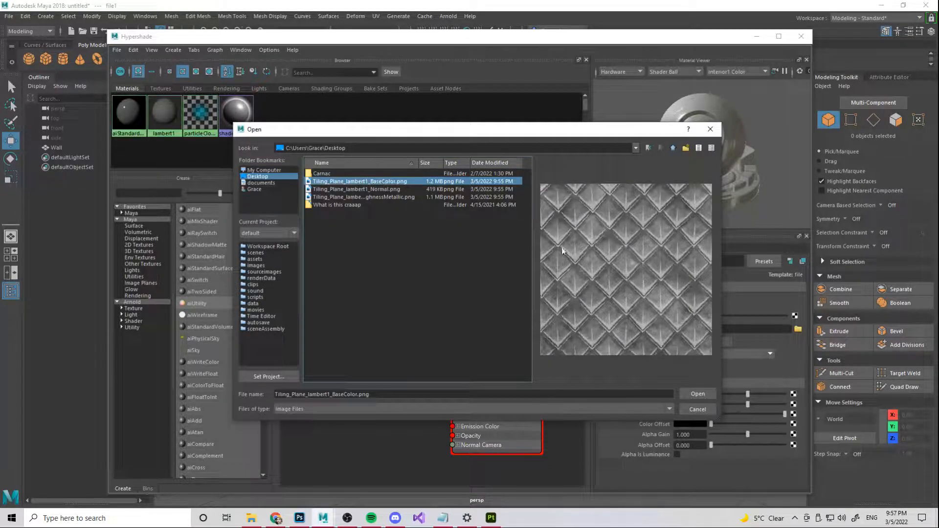
left_click(703, 394)
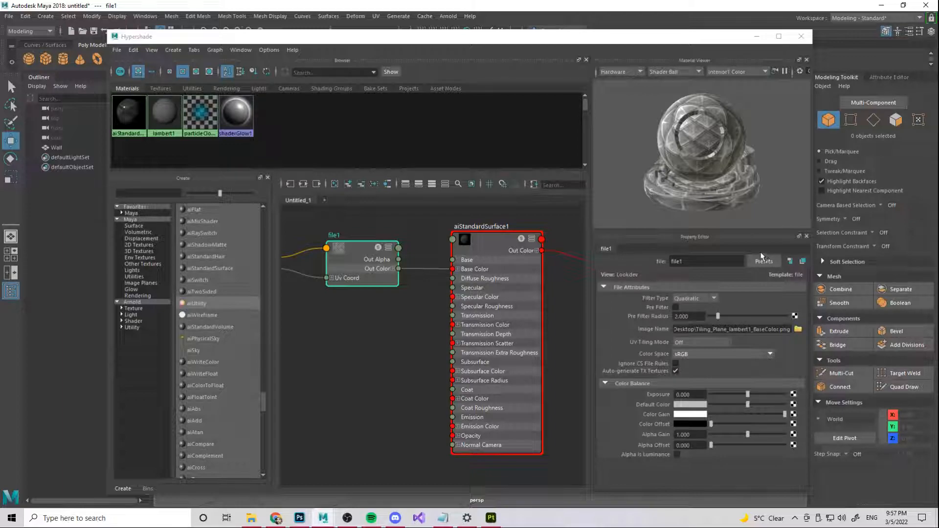
Step: Connect a file texture node to the Bump Mapping attribute in the Geometry settings of aiStandardSurface1
left_click(453, 258)
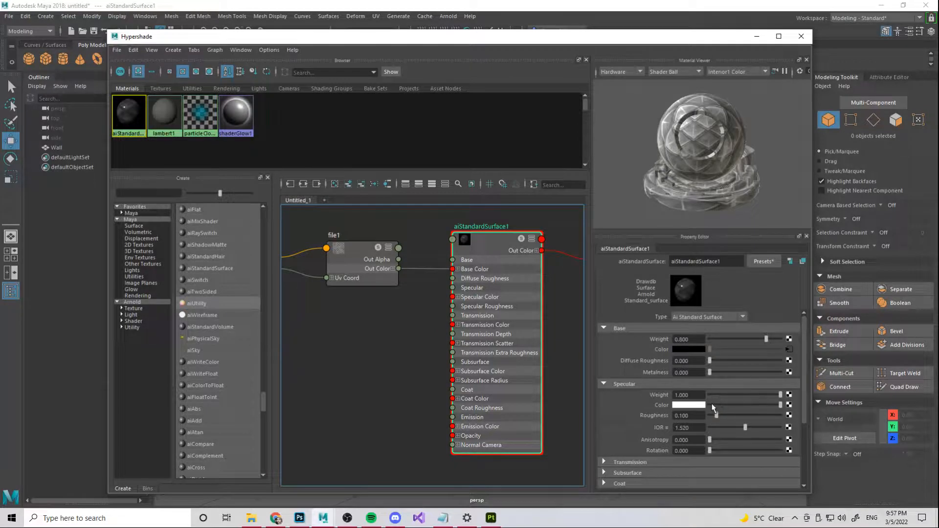
scroll(715, 409, "down", 3)
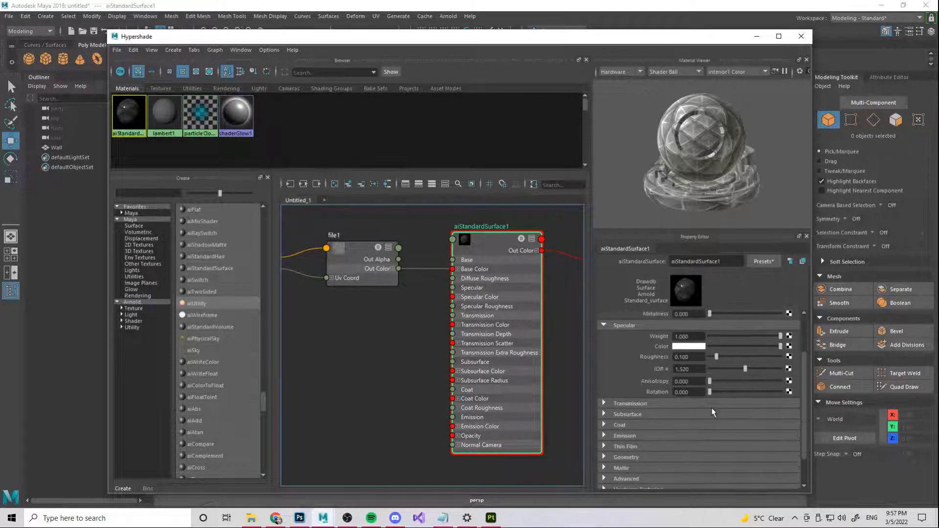
left_click(605, 458)
scroll(672, 452, "down", 2)
scroll(675, 451, "down", 2)
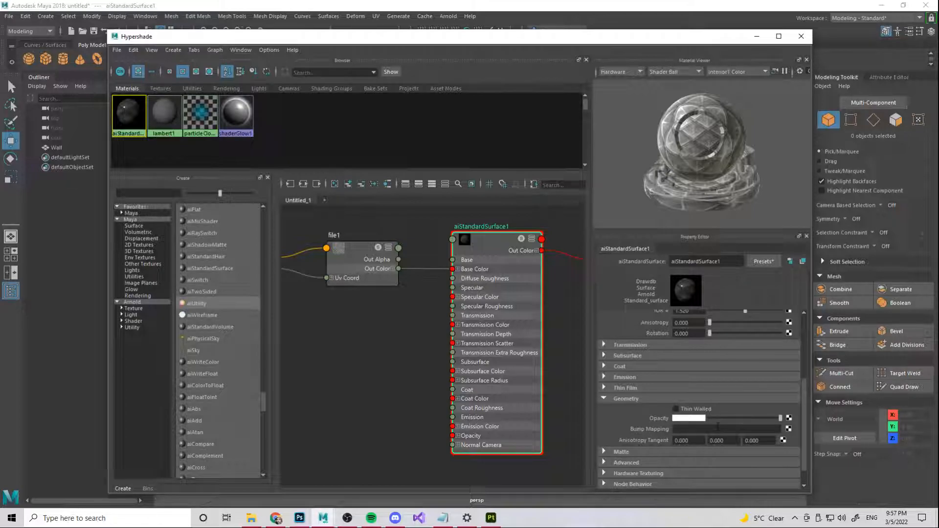
left_click(788, 429)
left_click(512, 199)
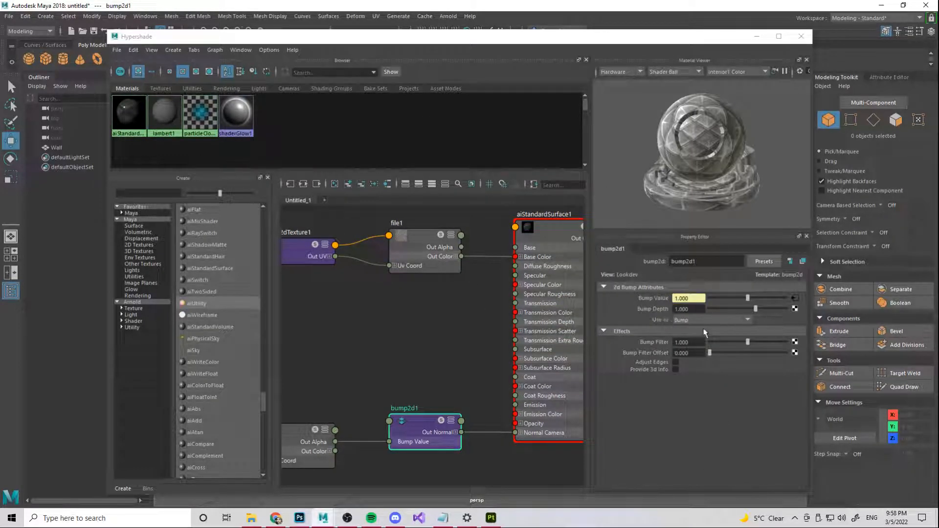
Step: Set the bump2d1 node to Tangent Space Normals and load Tiling_Plane_lambert1_Normal.png into its connected file node
left_click(747, 321)
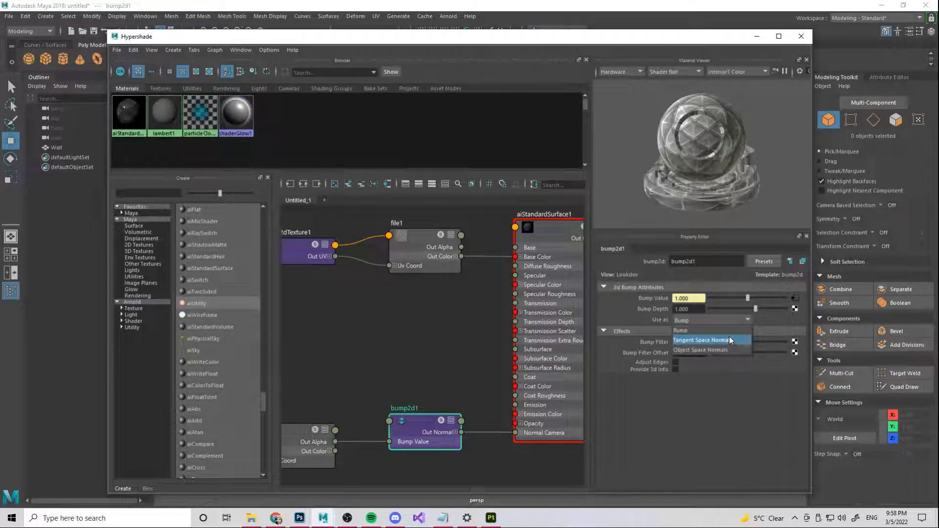
left_click(704, 340)
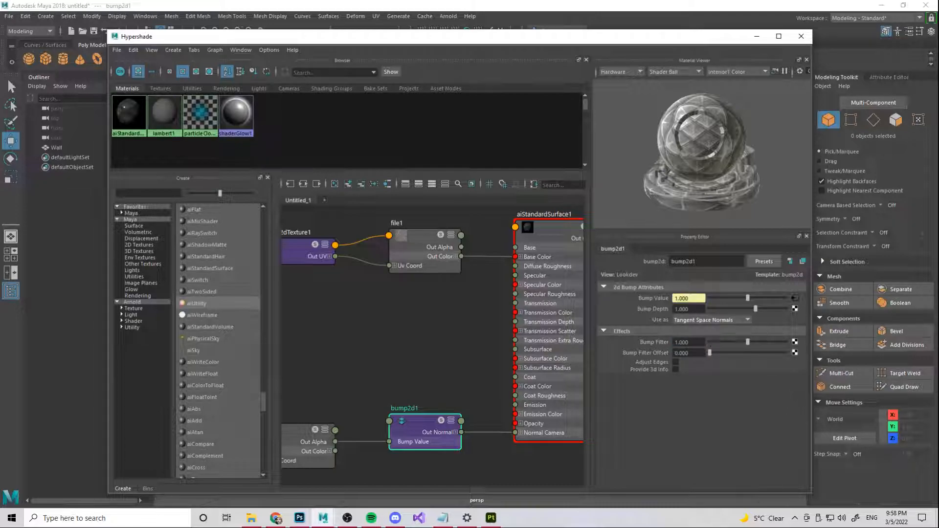
left_click(795, 298)
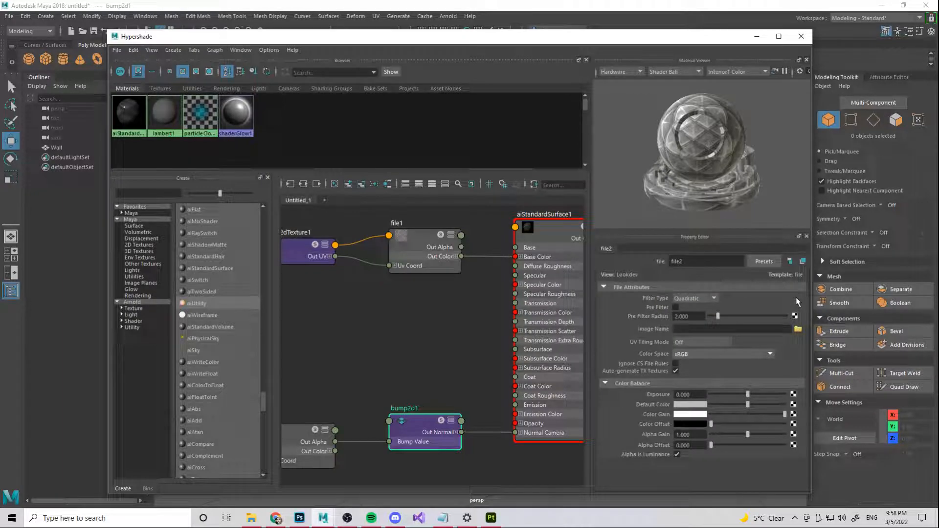
left_click(798, 329)
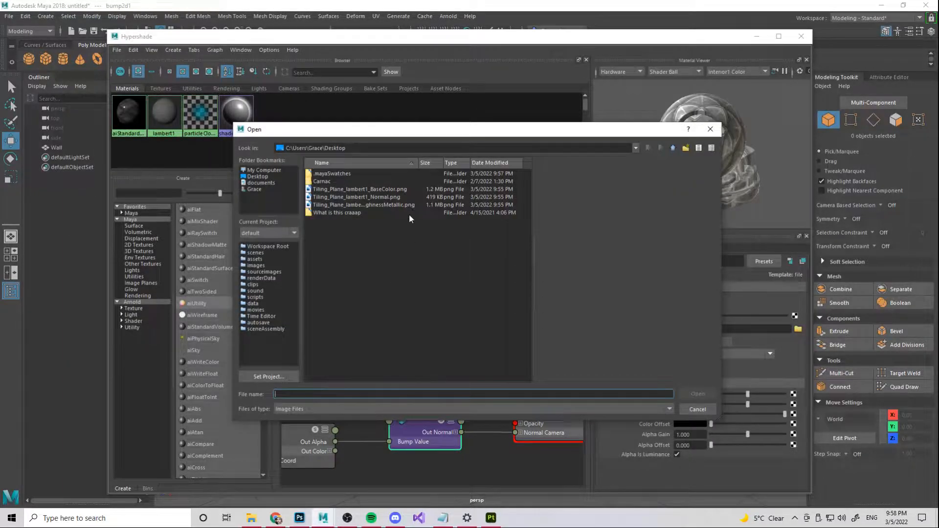
left_click(372, 198)
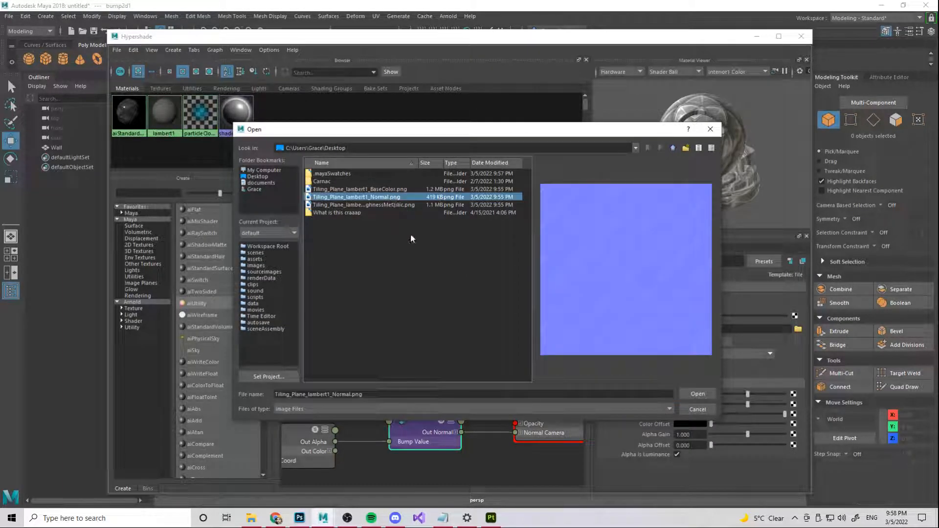
left_click(698, 394)
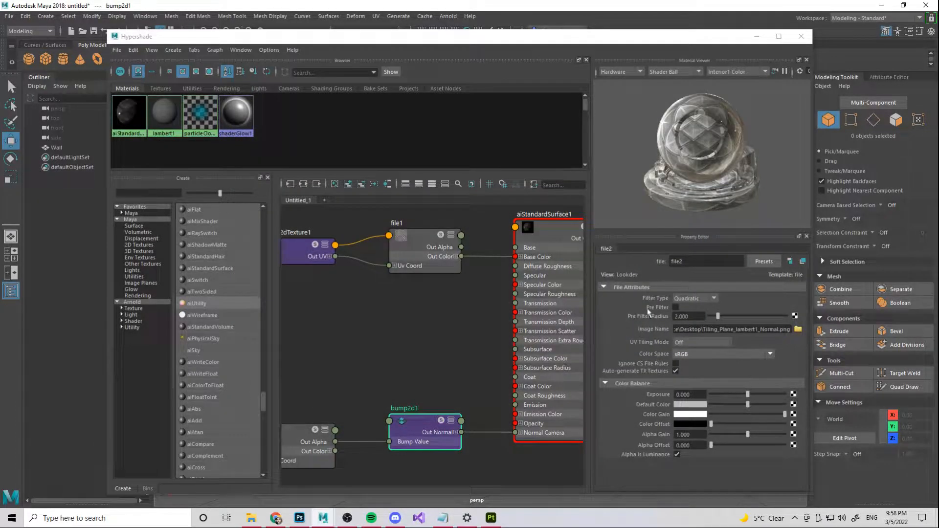
Step: Connect a new file texture node to the base Diffuse Roughness of aiStandardSurface1
left_click(544, 231)
scroll(666, 382, "down", 3)
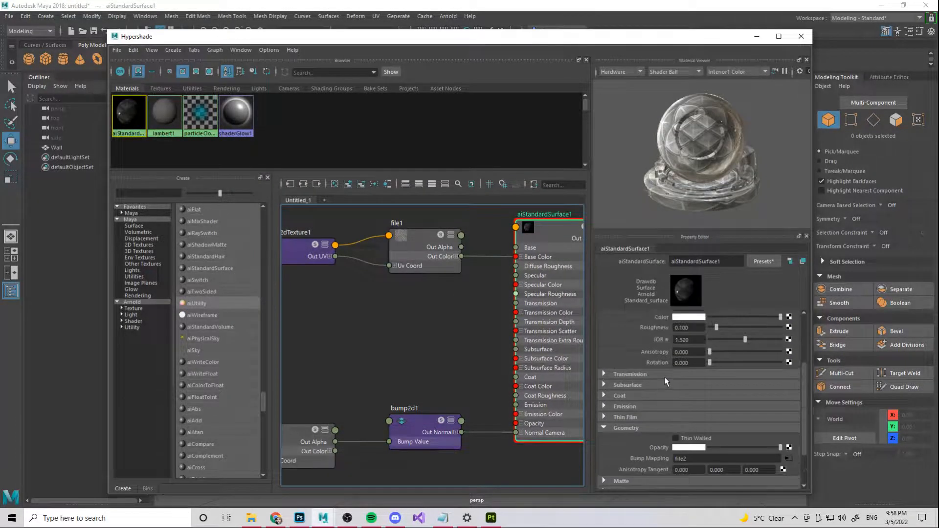
scroll(665, 381, "up", 3)
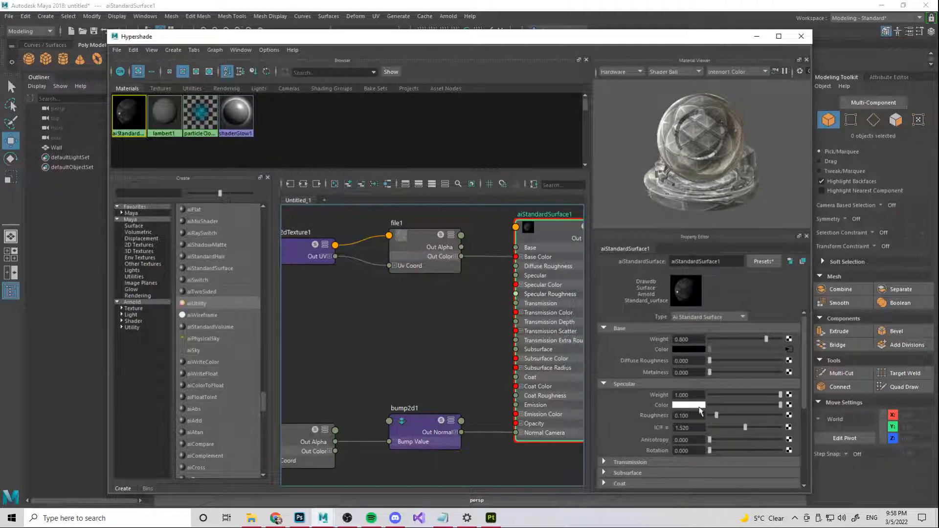
left_click(789, 361)
left_click(514, 200)
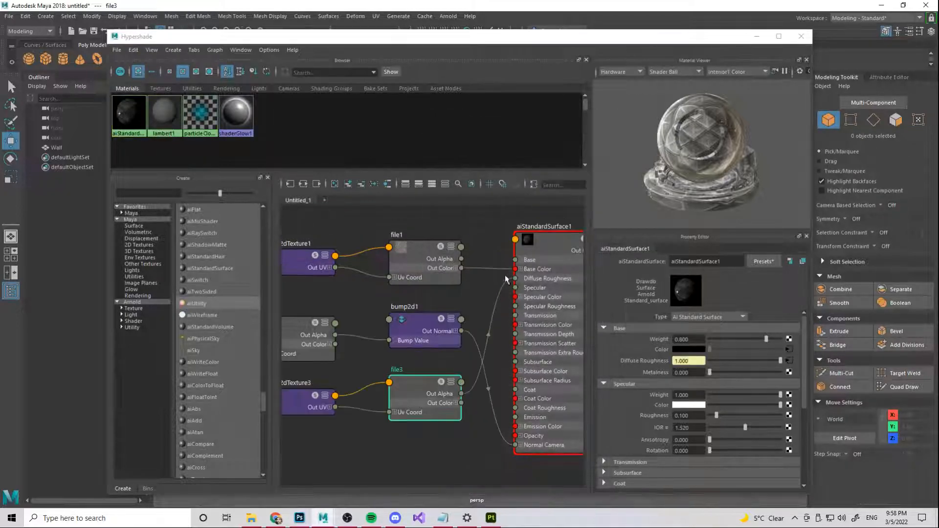
Step: Load Tiling_Plane_lambert1_OcclusionRoughnessMetallic.png from the Desktop into the file node connected to Diffuse Roughness
left_click(796, 331)
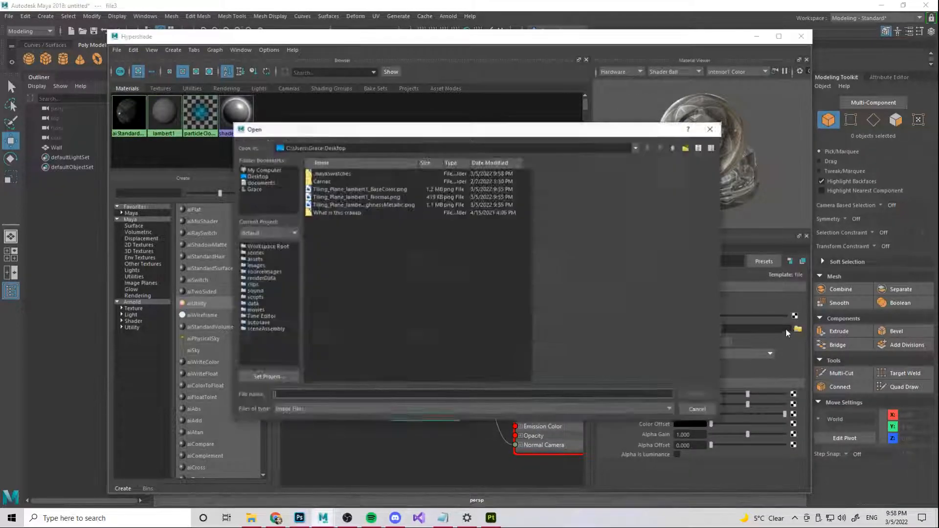
left_click(373, 205)
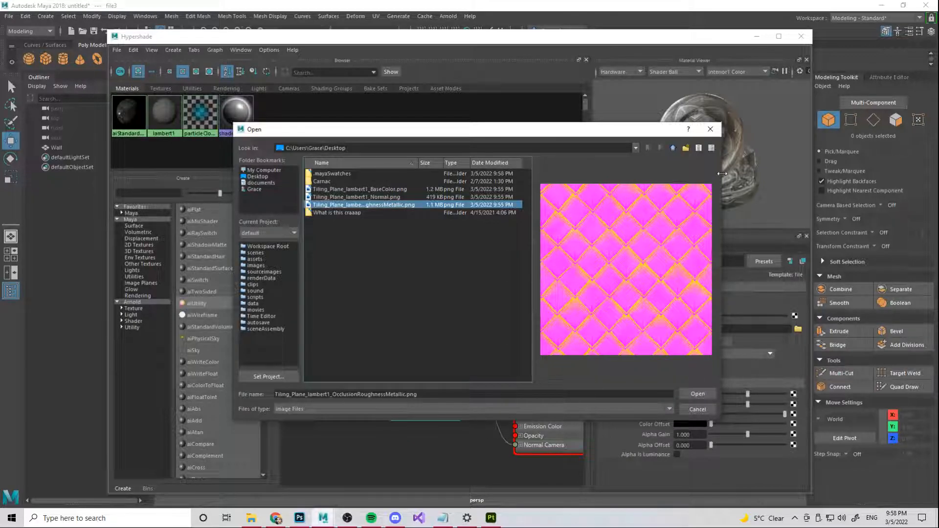
left_click(697, 394)
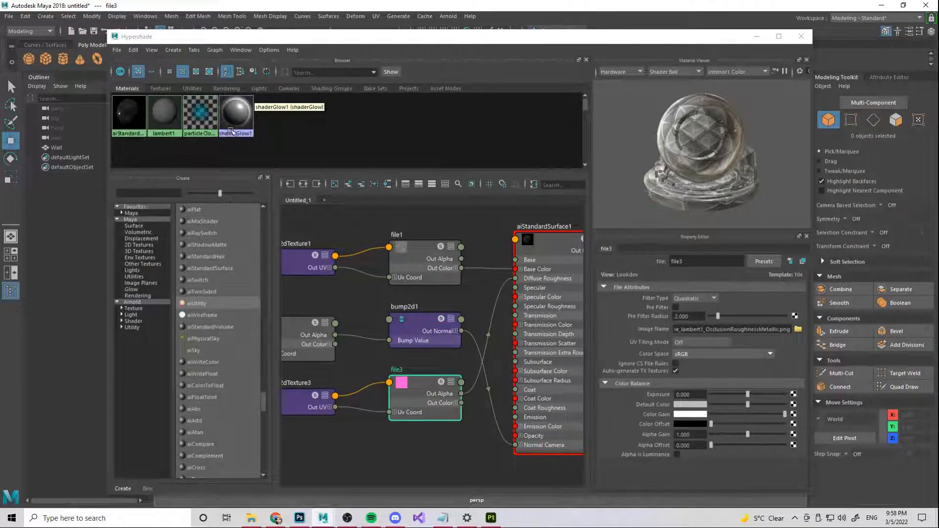
Step: Rename the aiStandardSurface1 material as Metal_thing
left_click(553, 237)
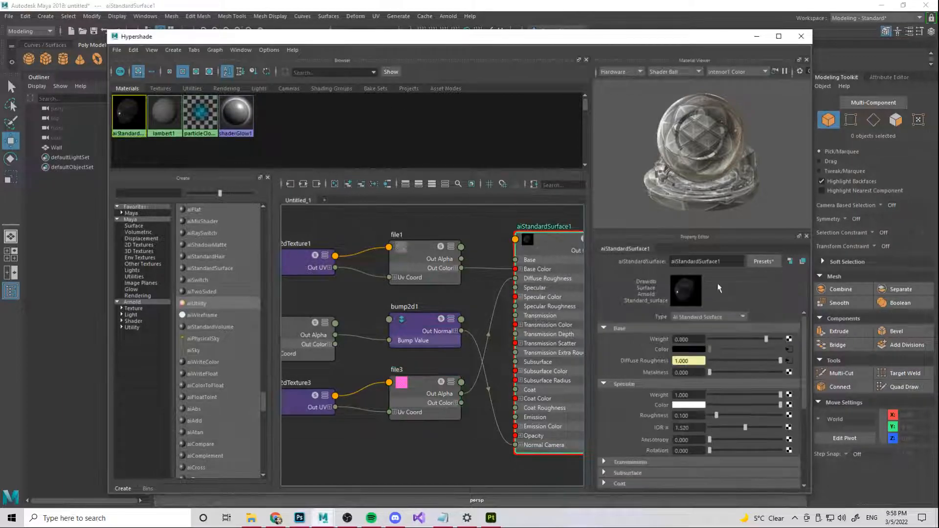
type("Metal_thing")
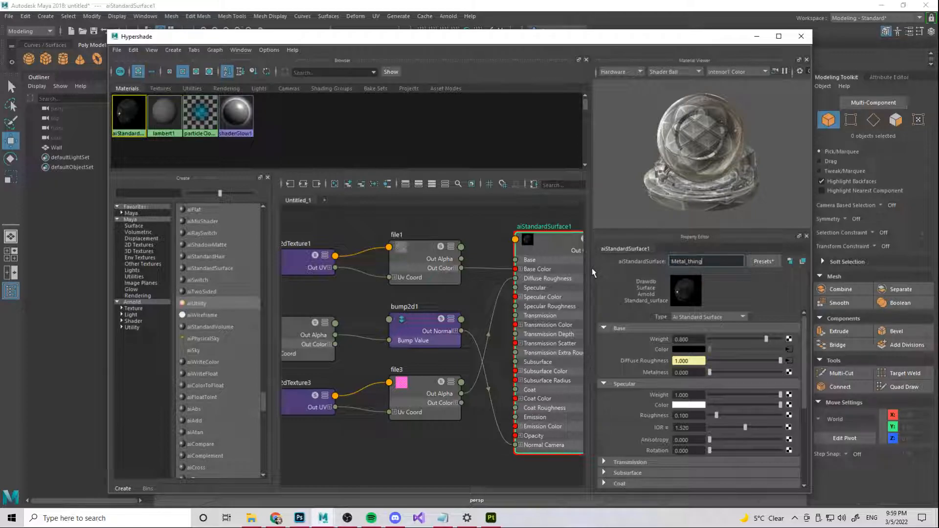
key("Return")
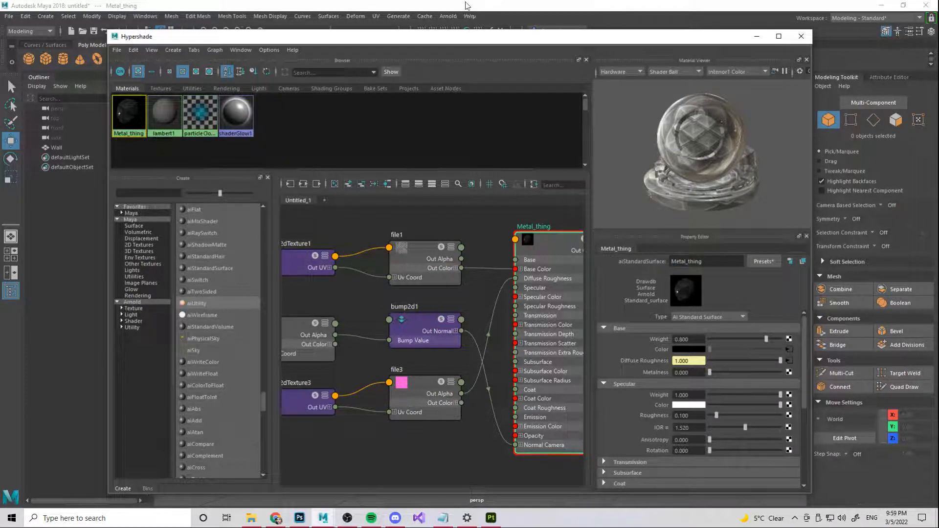
Step: Minimize the Hypershade, select the Wall object and assign the Metal_thing material to it
left_click(756, 37)
left_click(471, 273)
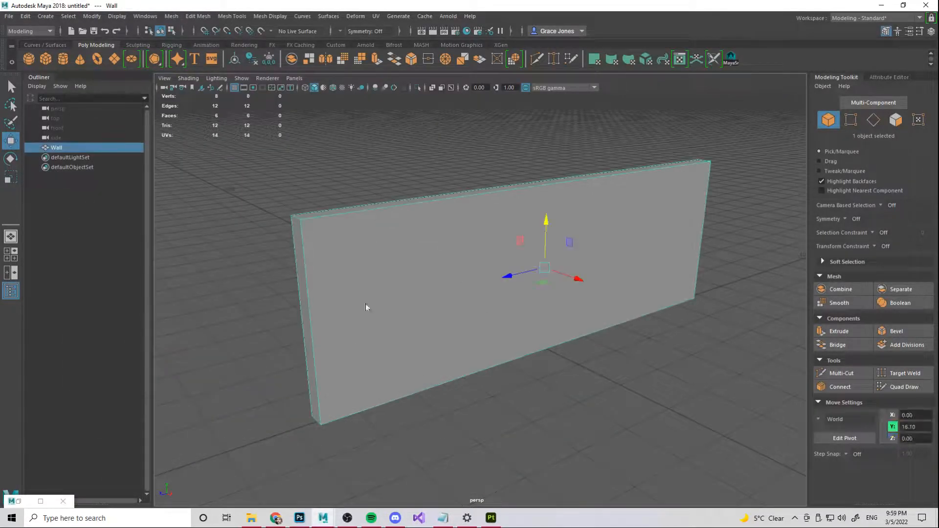
right_click_drag(435, 239, 511, 499)
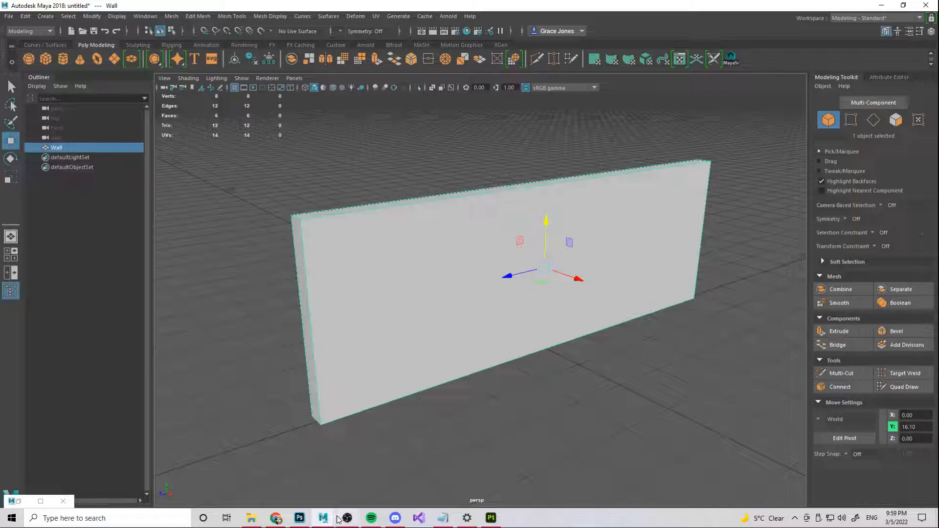
Step: Bring the Hypershade window back up
mouse_move(334, 519)
left_click(342, 492)
left_click(331, 517)
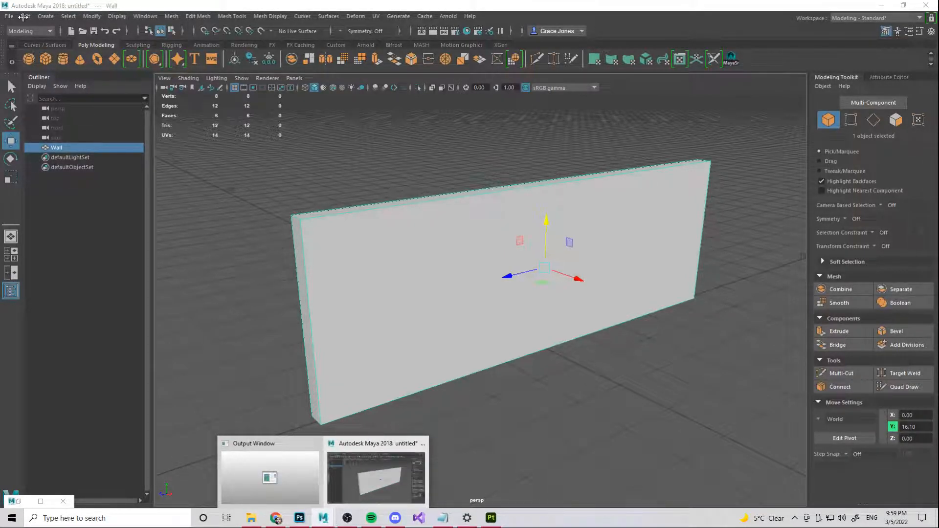
left_click(147, 16)
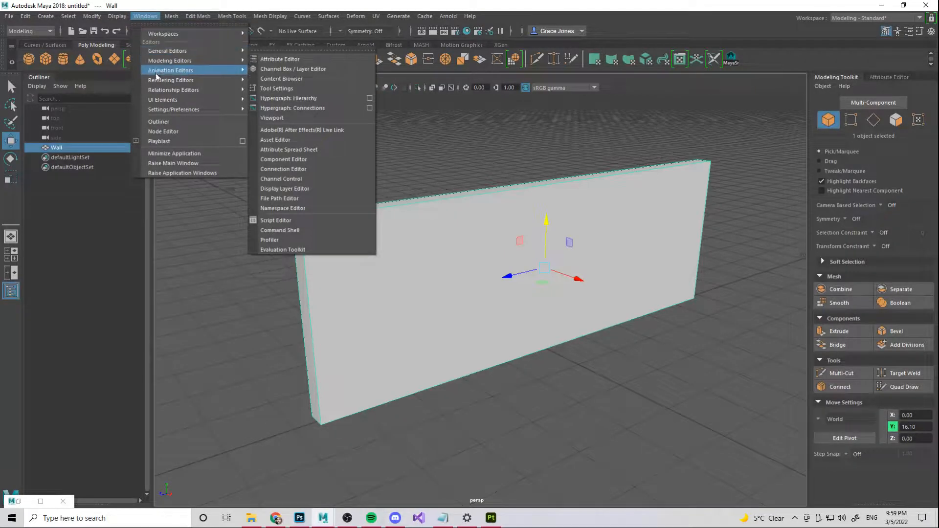
mouse_move(186, 80)
left_click(273, 109)
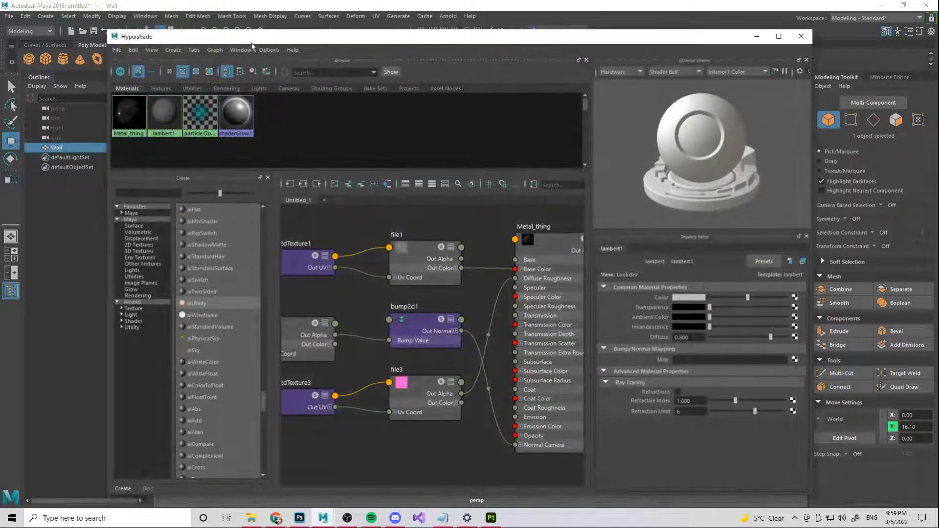
Step: Reload Tiling_Plane_lambert1_BaseColor.png in the file node connected to the base color of Metal_thing
left_click(550, 246)
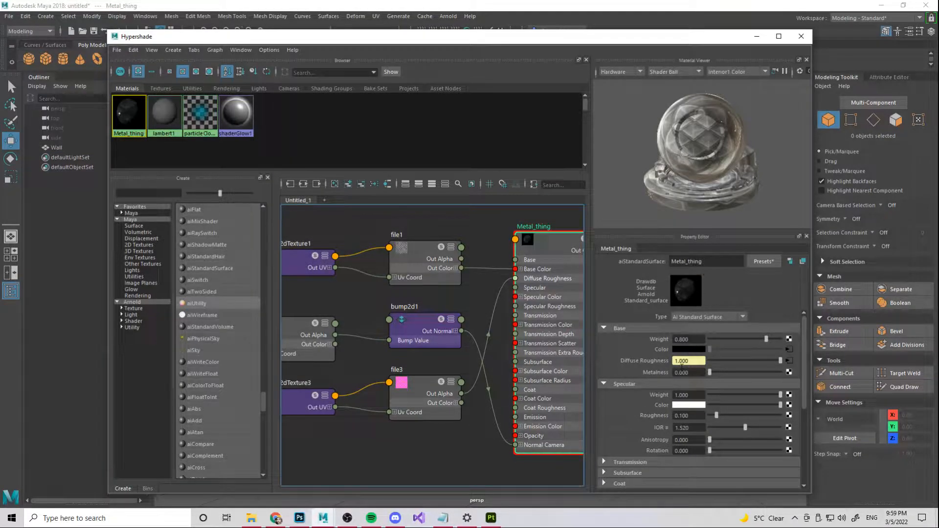
left_click(789, 349)
left_click(798, 330)
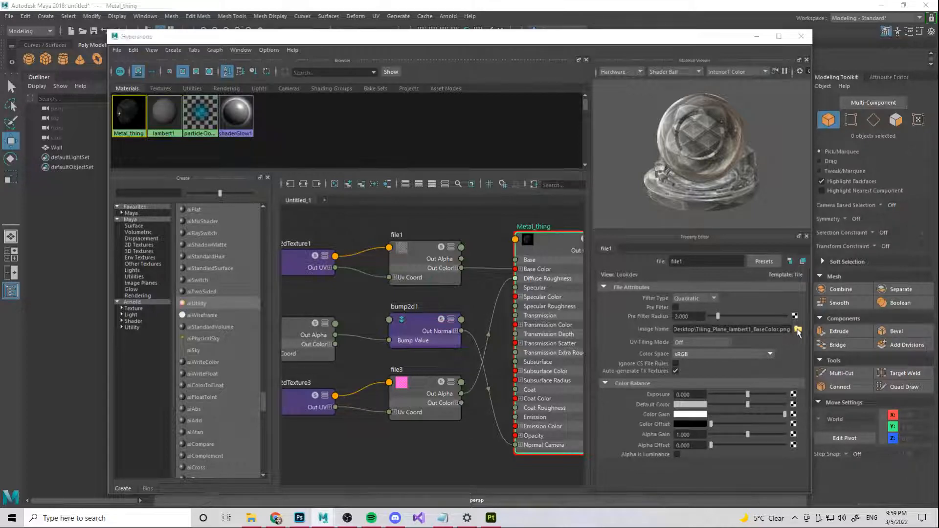
left_click(392, 194)
left_click(395, 190)
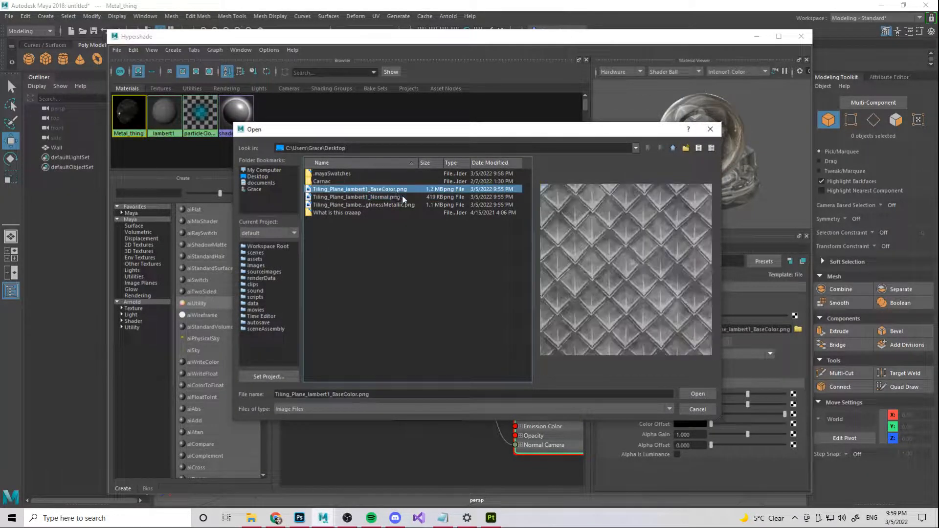
left_click(709, 398)
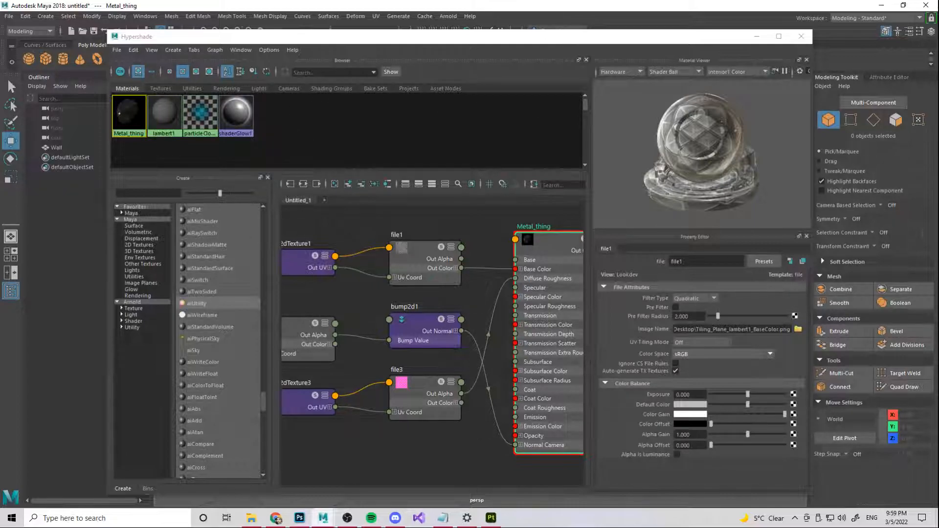
Step: Minimize the Hypershade and turn on textured display in the perspective viewport
left_click(756, 37)
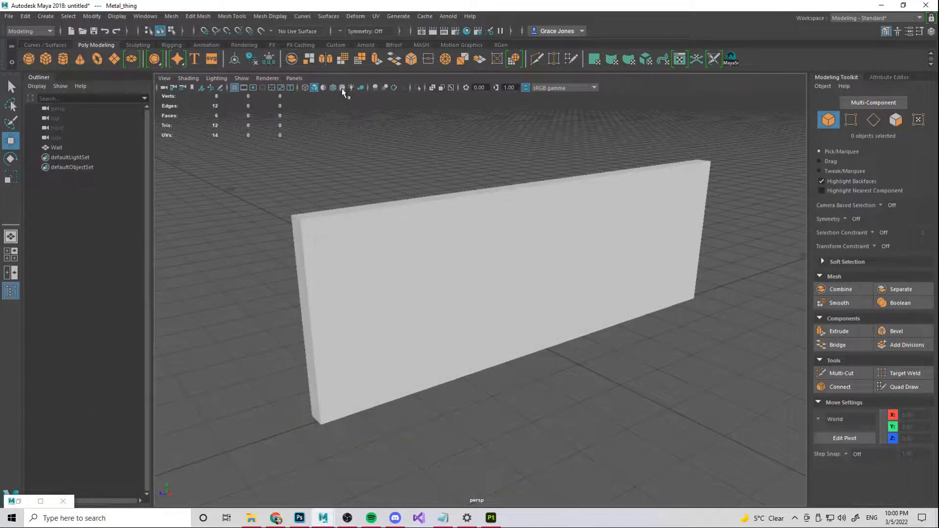
left_click(343, 89)
left_click(342, 88)
left_click(342, 88)
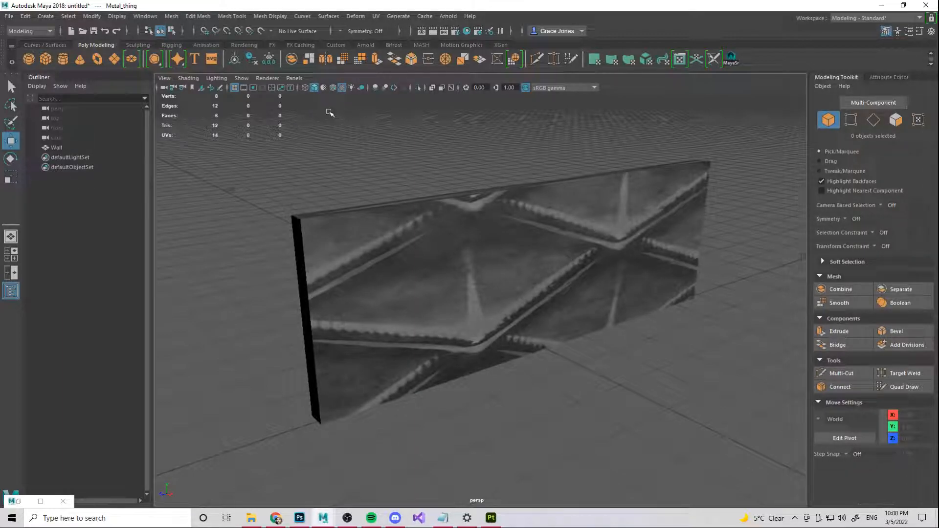
Step: Apply planar UV mapping to the Wall object, fitted to its bounding box and projected from the X axis
left_click_drag(623, 302, 641, 265, "alt")
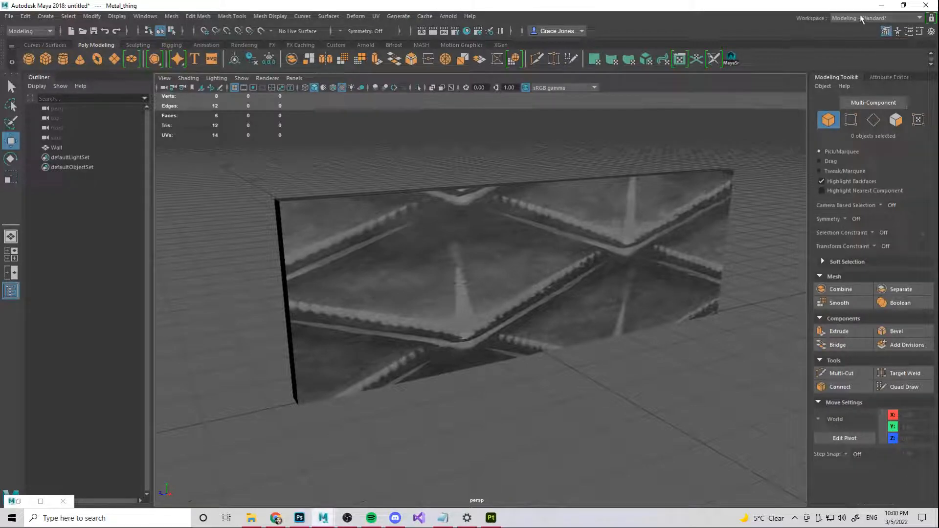
left_click(376, 17)
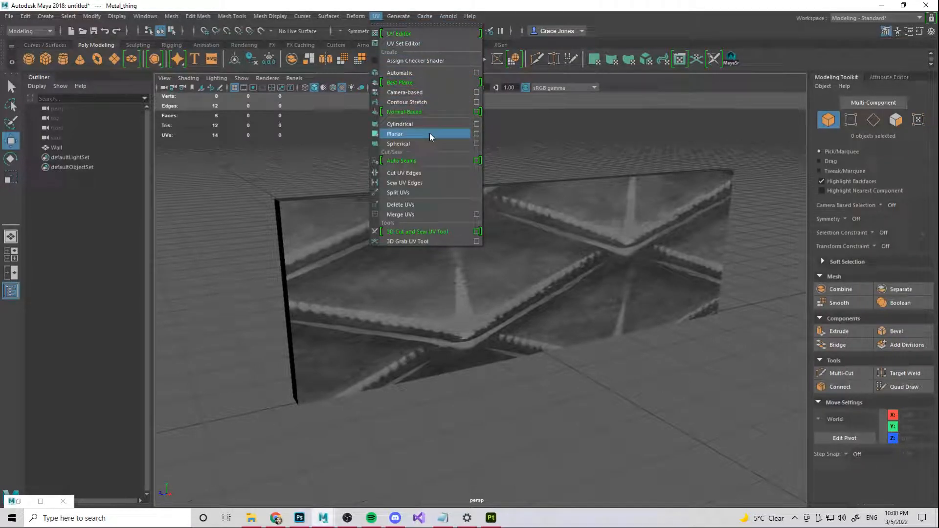
left_click(478, 134)
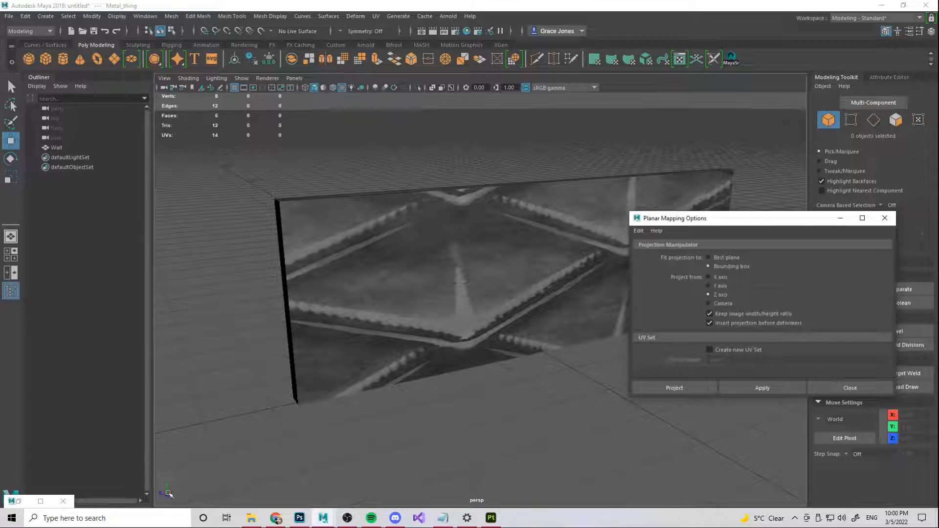
left_click_drag(269, 332, 298, 350, "alt")
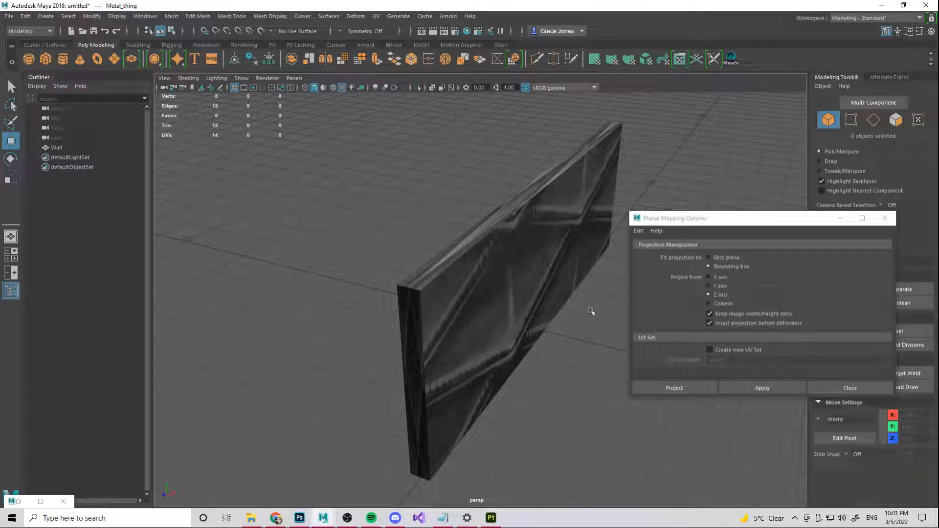
left_click(709, 278)
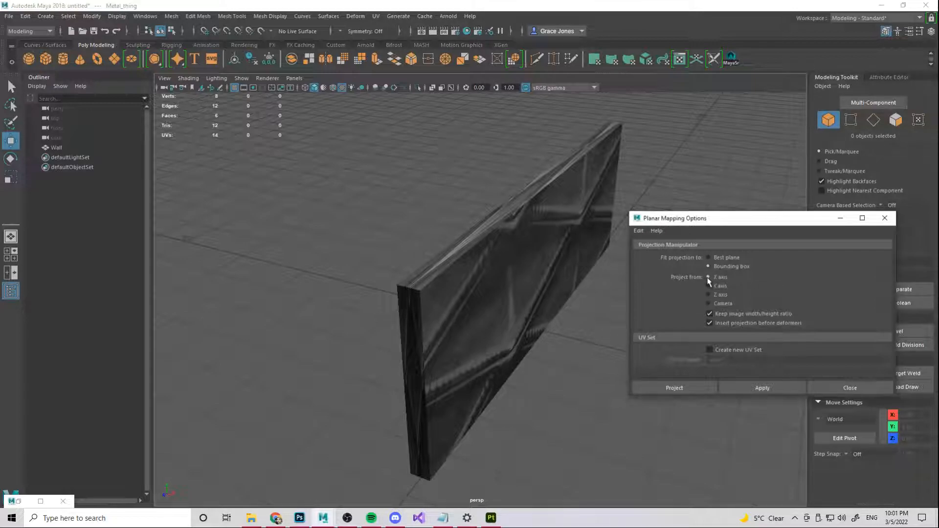
left_click_drag(590, 321, 520, 325, "alt")
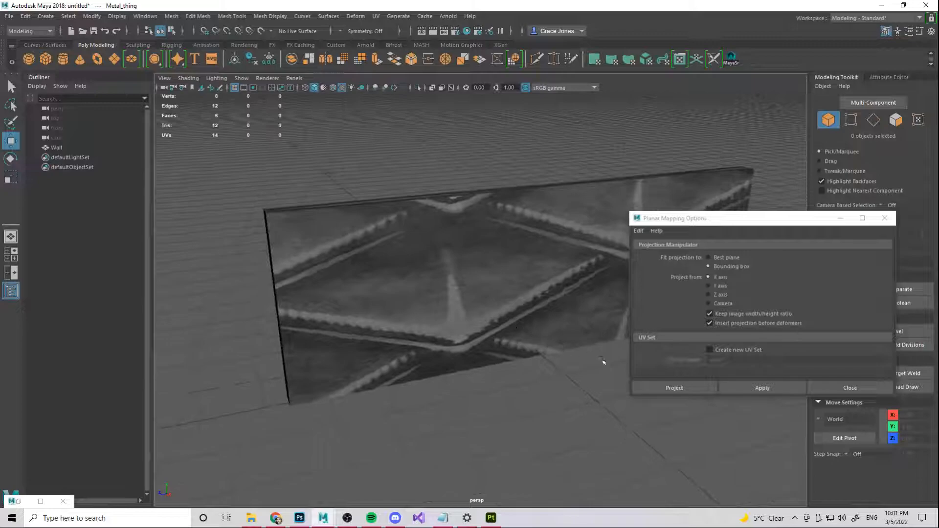
left_click(741, 389)
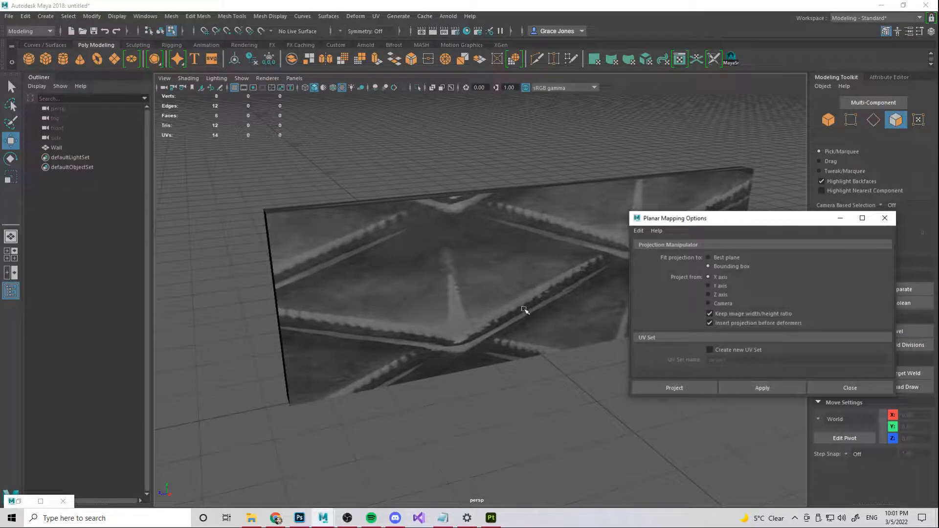
right_click_drag(388, 213, 431, 198)
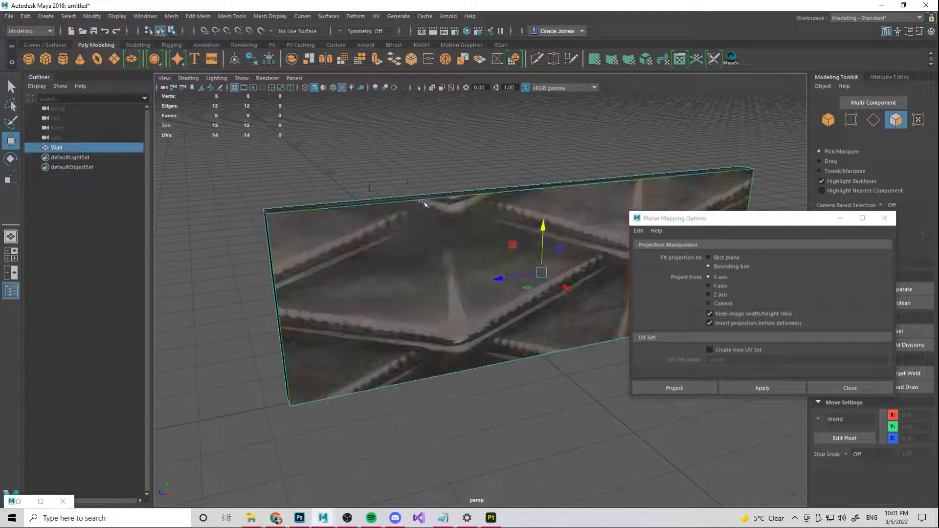
left_click(682, 387)
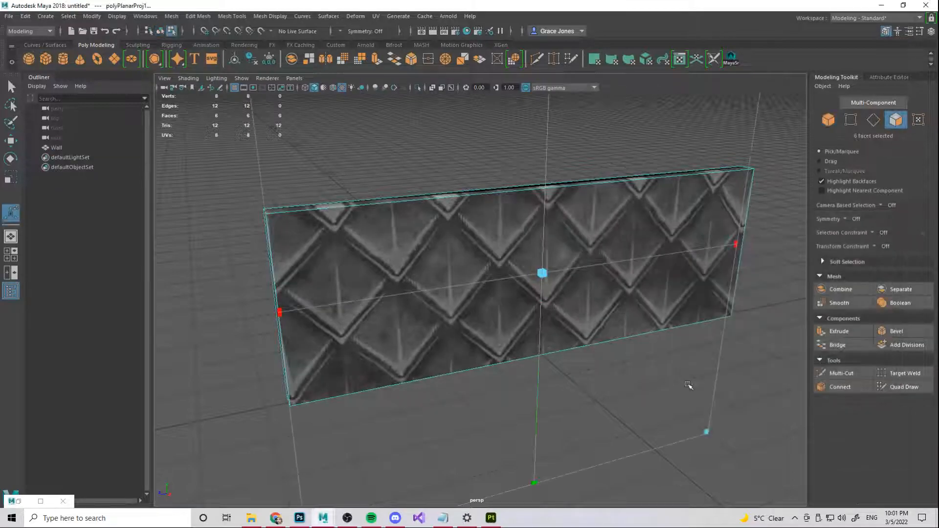
Step: Scale down the planar projection manipulator so the diamond pattern repeats smaller across the Wall, and deselect the object
scroll(536, 324, "down", 3)
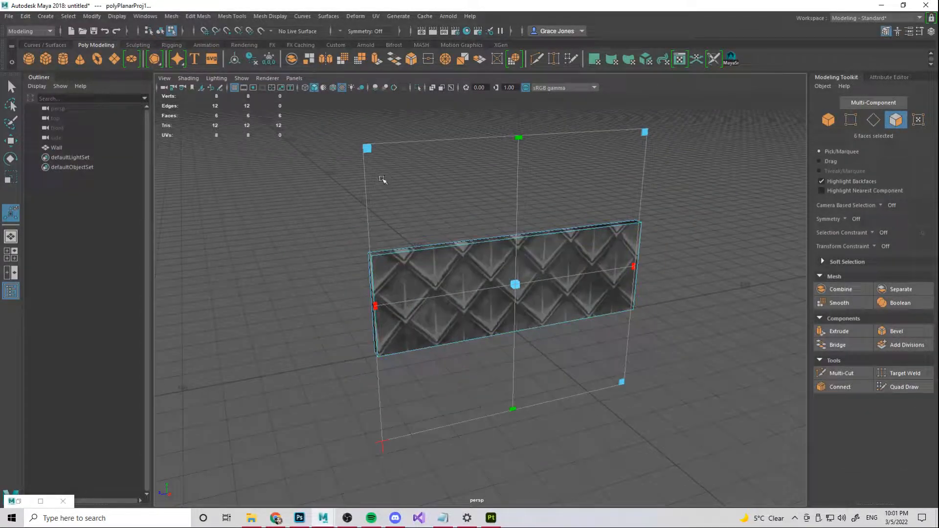
left_click_drag(367, 148, 453, 269)
left_click(283, 202)
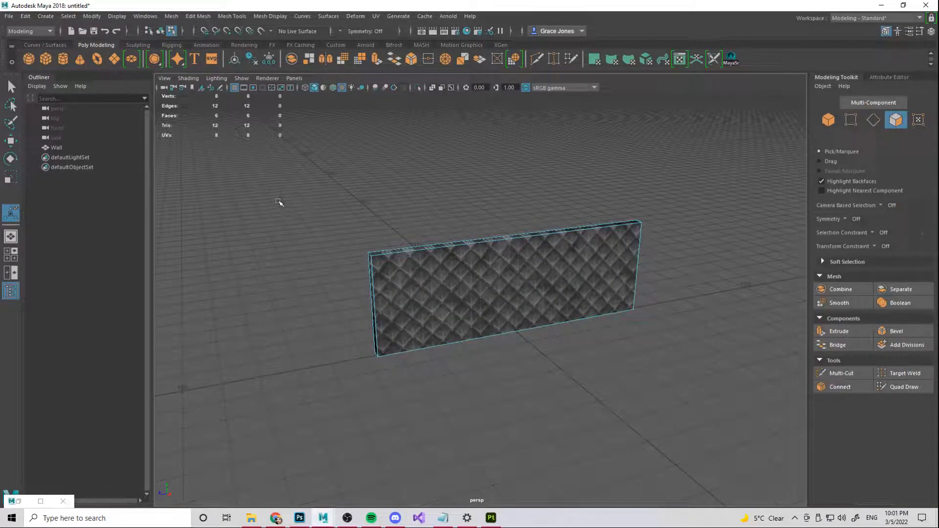
key("q")
right_click_drag(312, 191, 361, 177)
left_click(462, 424)
Step: Examine how the tiled texture maps onto the Wall's large faces and its narrow edge faces
left_click_drag(462, 424, 530, 290, "alt")
scroll(491, 280, "up", 3)
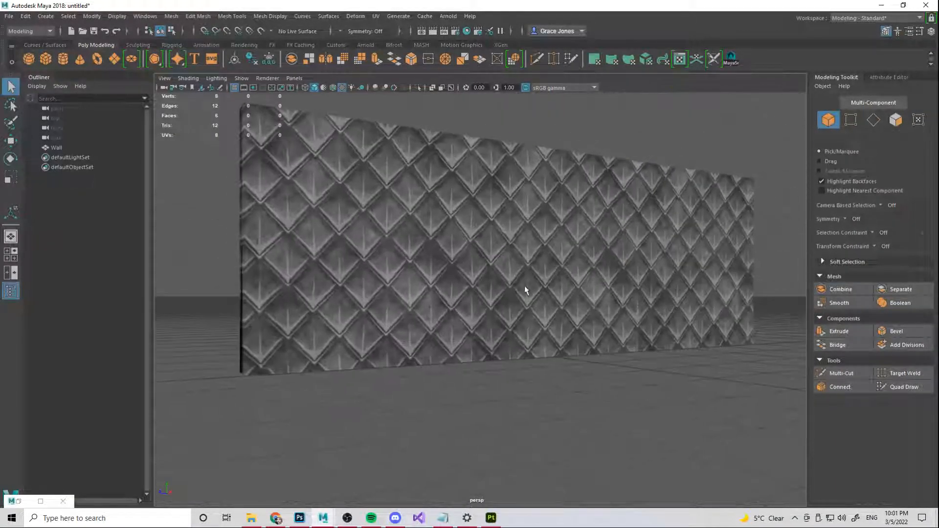
left_click_drag(465, 257, 577, 256, "alt")
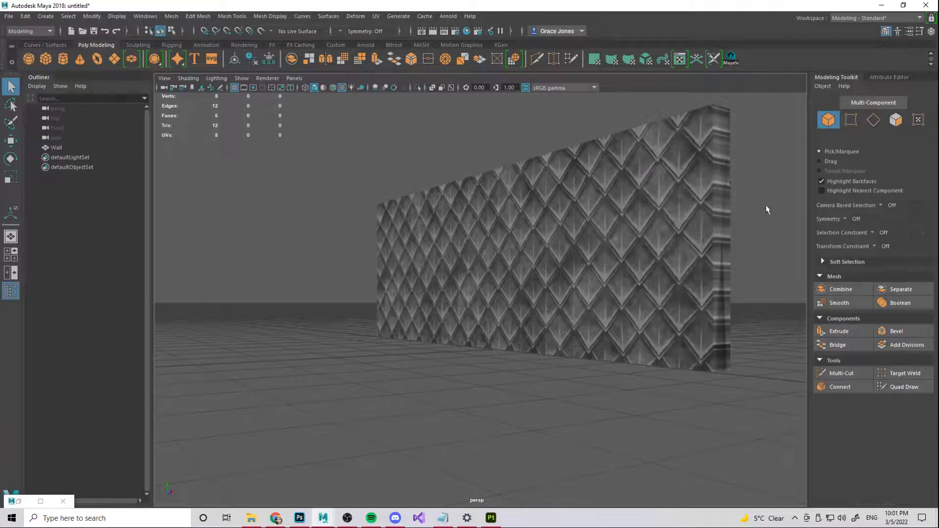
left_click_drag(520, 243, 568, 253, "alt")
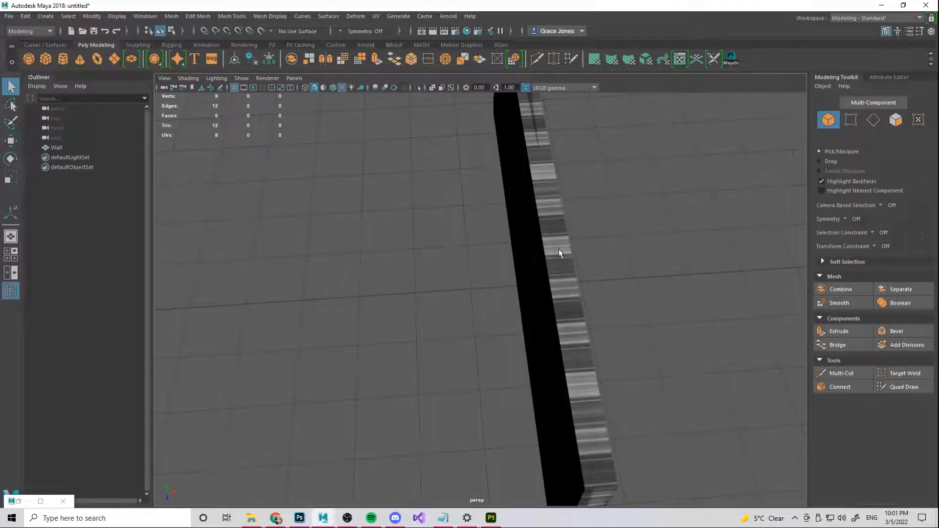
left_click(559, 251)
left_click_drag(594, 342, 583, 279, "alt")
left_click_drag(592, 192, 605, 208, "alt")
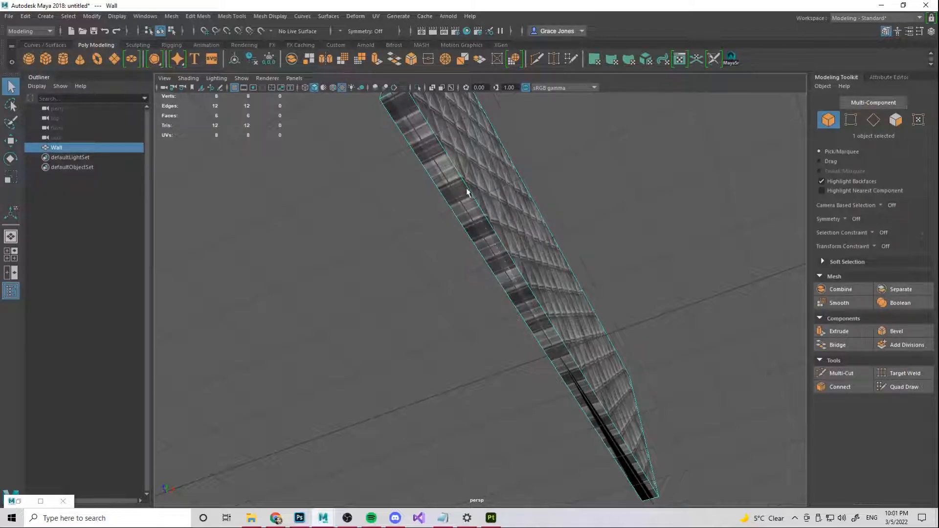
Step: Switch the Wall to face selection and select one of its narrow edge faces
right_click_drag(370, 140, 387, 157)
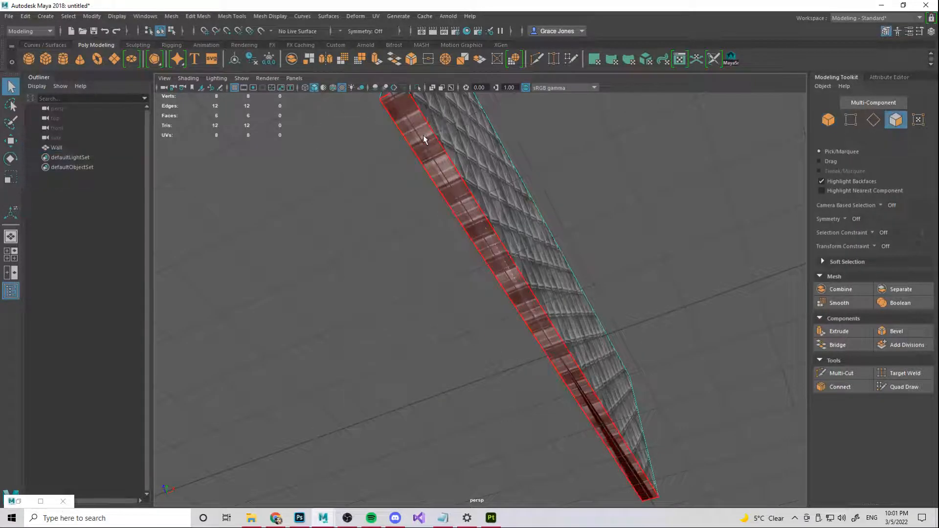
left_click(424, 140)
Step: Try to add more of the Wall's faces to the face selection
left_click_drag(436, 340, 555, 374, "alt")
left_click(606, 257, "shift")
left_click_drag(519, 207, 521, 239, "alt")
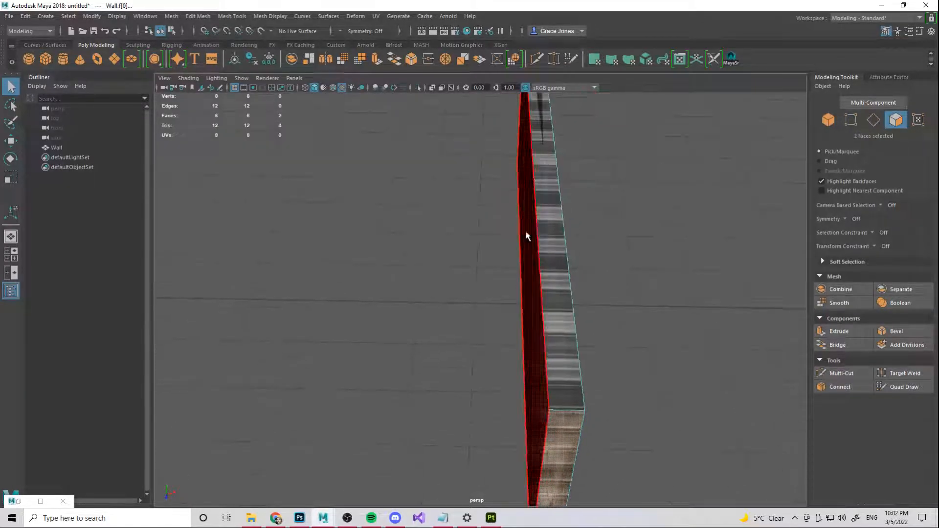
left_click(539, 221, "shift")
left_click_drag(440, 216, 546, 178, "alt")
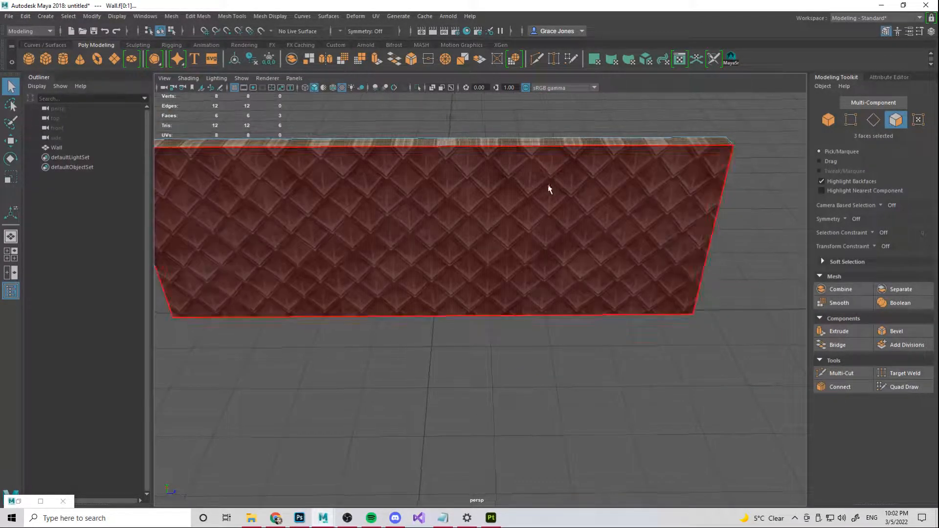
left_click(548, 183, "shift")
left_click_drag(699, 204, 600, 177, "alt")
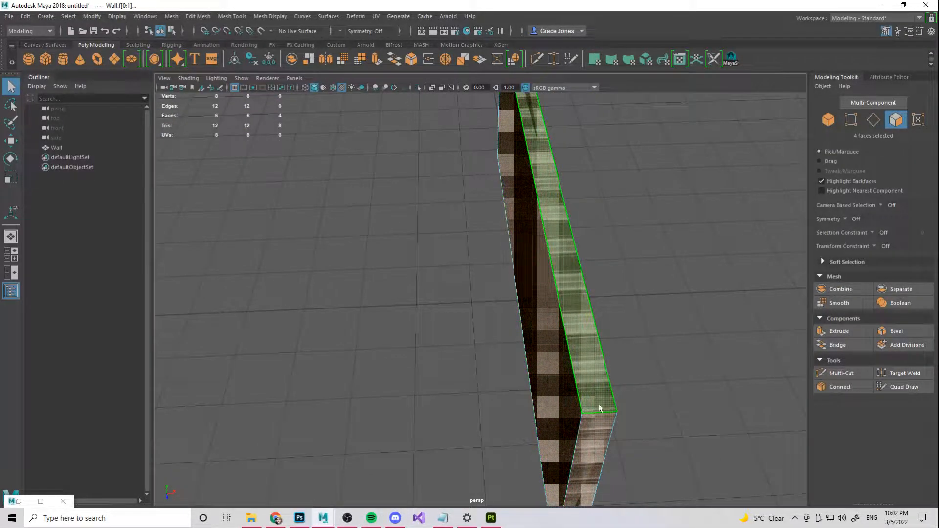
Step: Select only the Wall's top and bottom edge faces and set the planar mapping to project from the Y axis
left_click(571, 175)
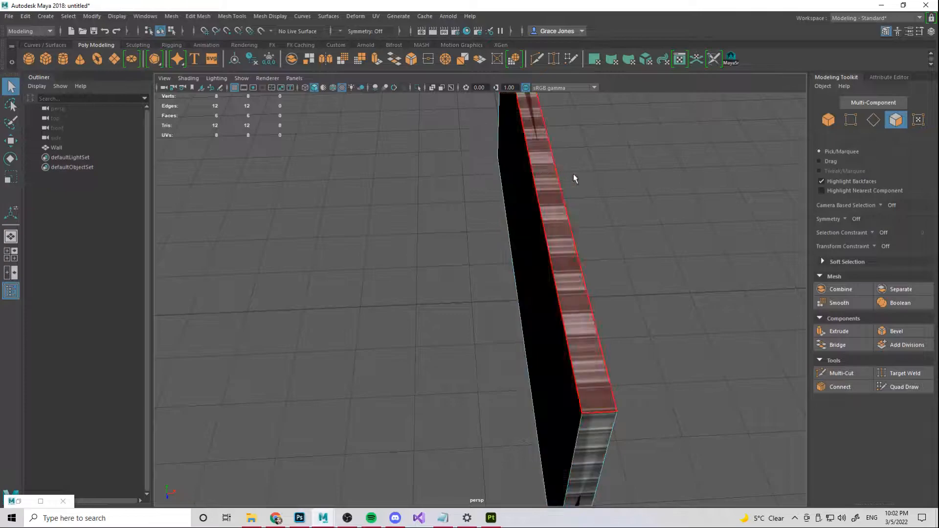
left_click_drag(582, 255, 567, 205, "alt")
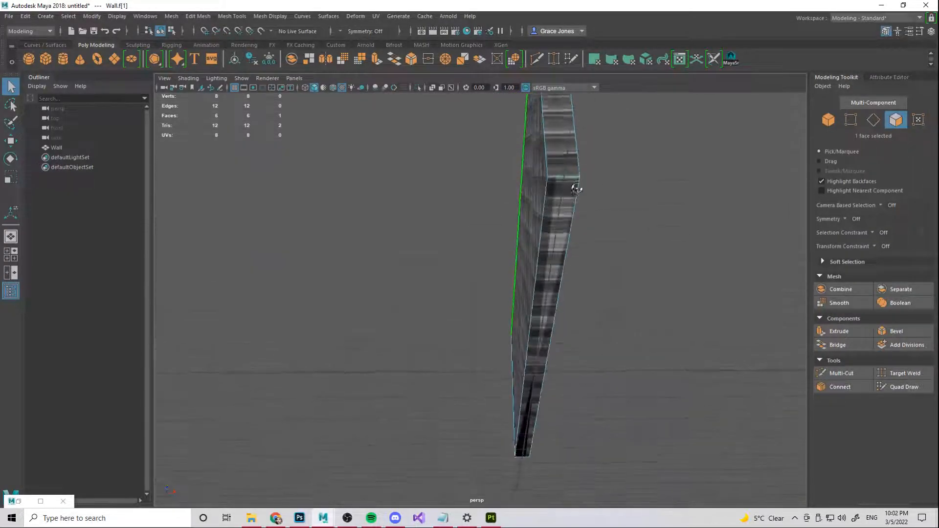
left_click(565, 199, "shift")
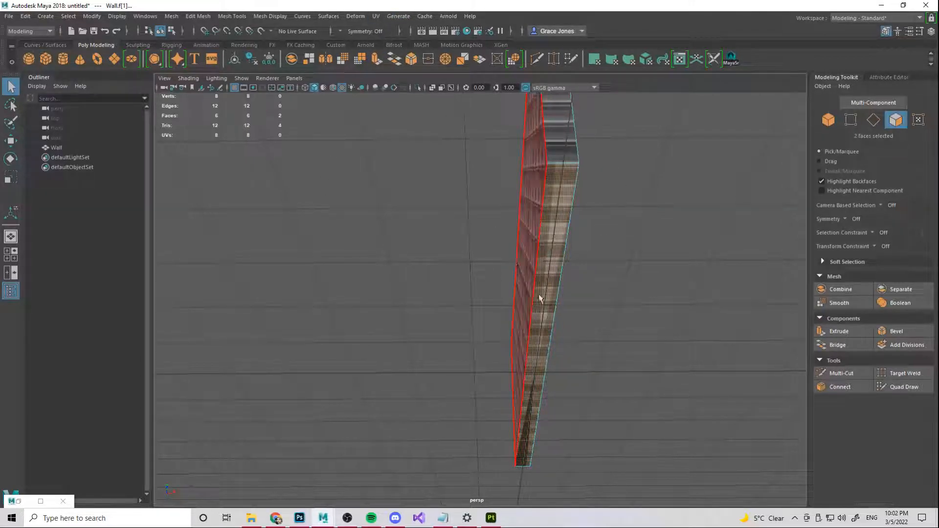
left_click(377, 16)
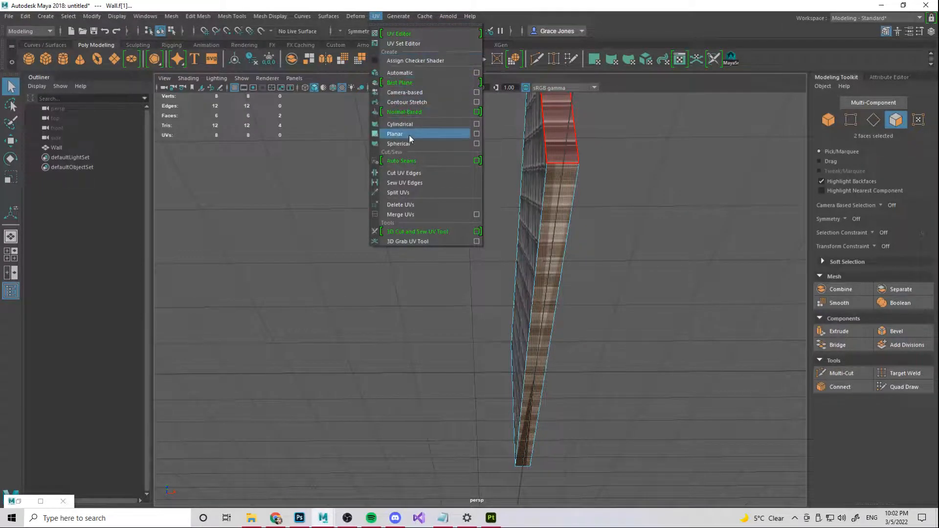
left_click(477, 135)
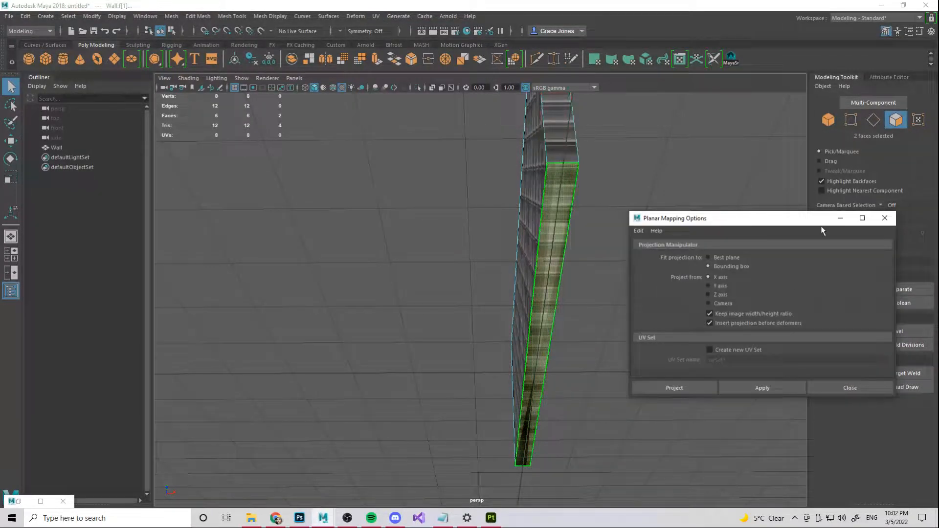
left_click_drag(281, 335, 282, 377, "alt")
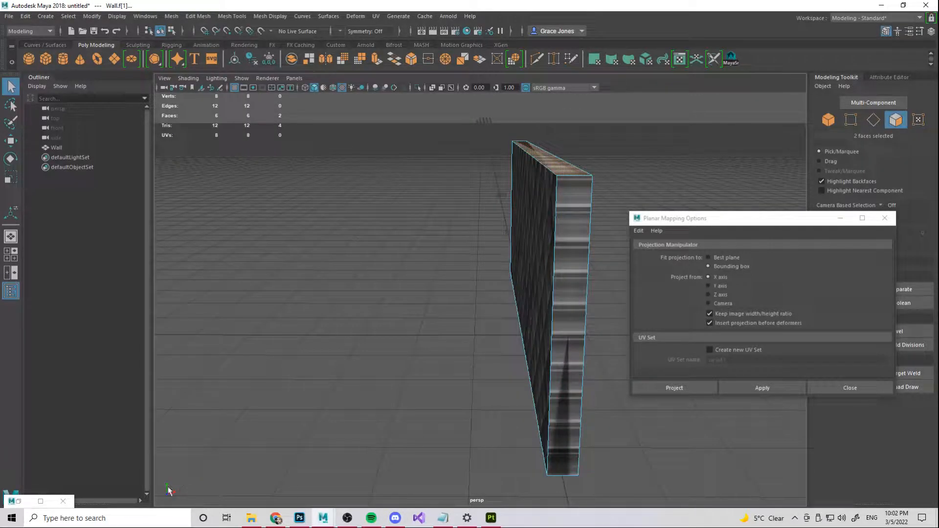
left_click(710, 289)
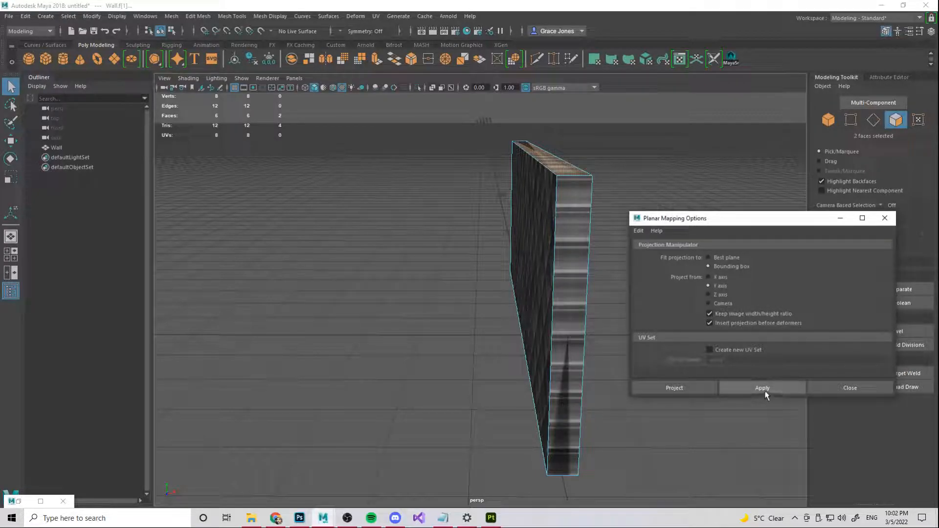
Step: Try the Y-axis planar projection on the top and bottom faces and undo it
left_click(696, 391)
left_click_drag(642, 144, 301, 333, "alt")
left_click(316, 334)
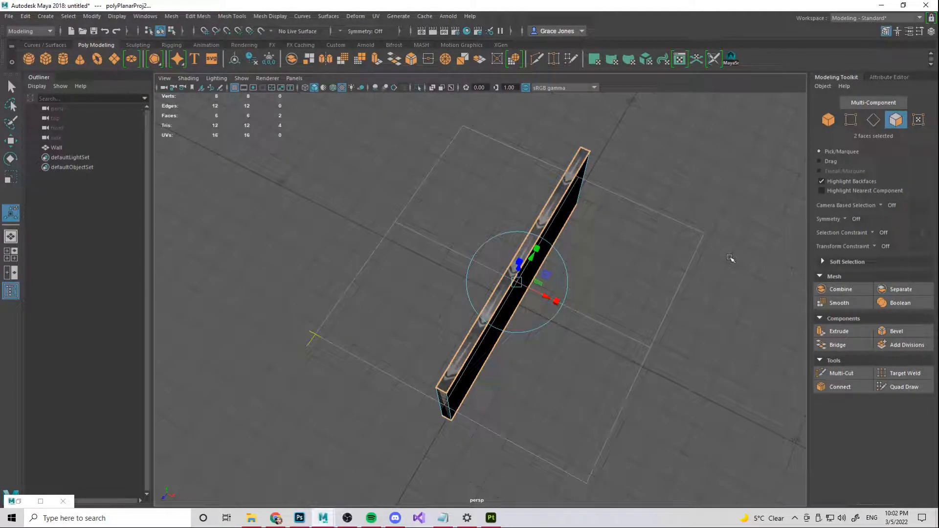
key("ctrl+z")
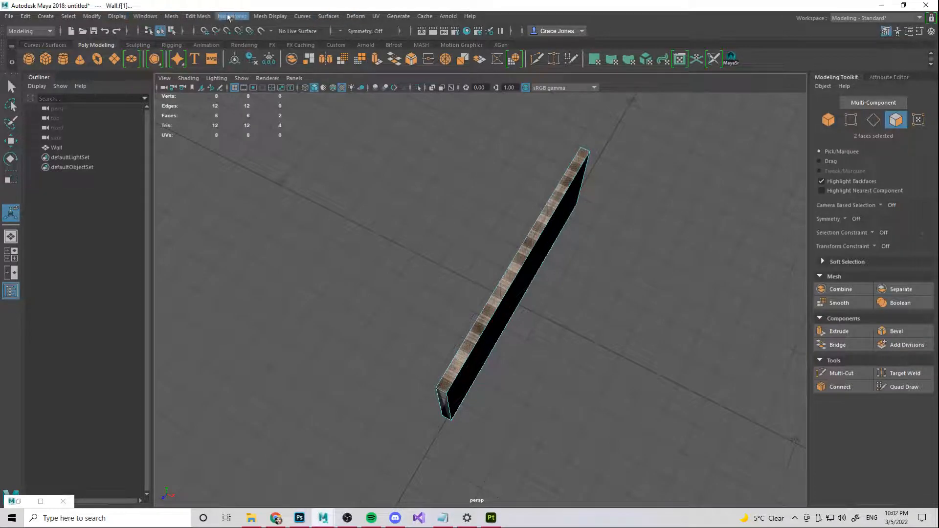
Step: Apply planar UV mapping to the top and bottom faces, fitted to the bounding box and projected from the Y axis
left_click(376, 16)
left_click(377, 16)
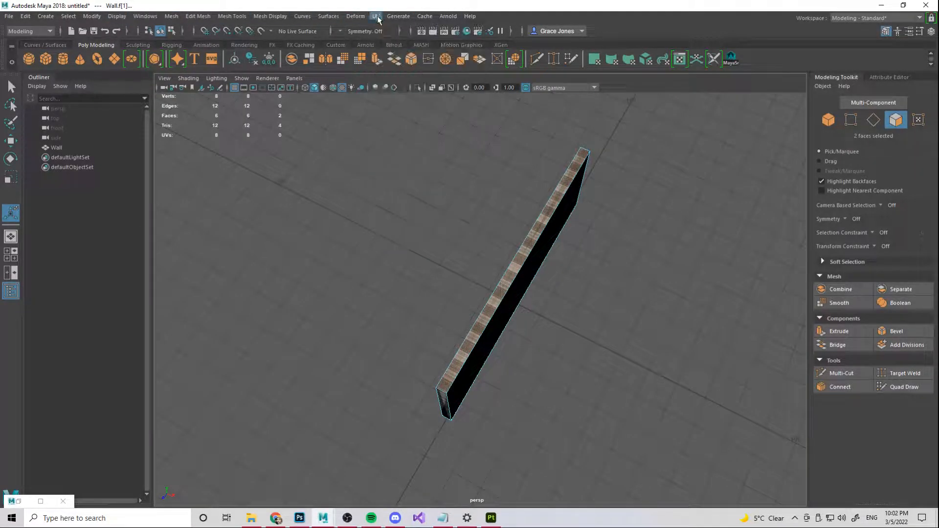
left_click(377, 17)
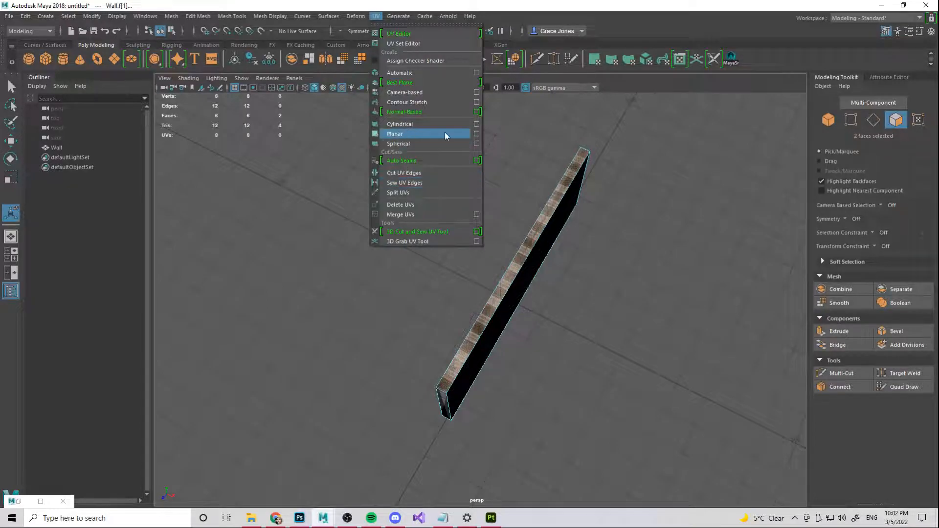
left_click(476, 134)
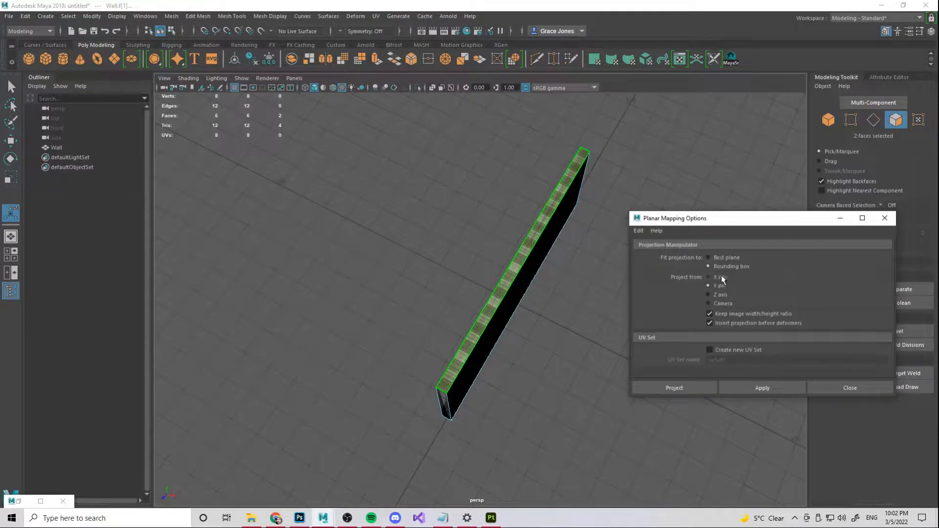
left_click(702, 387)
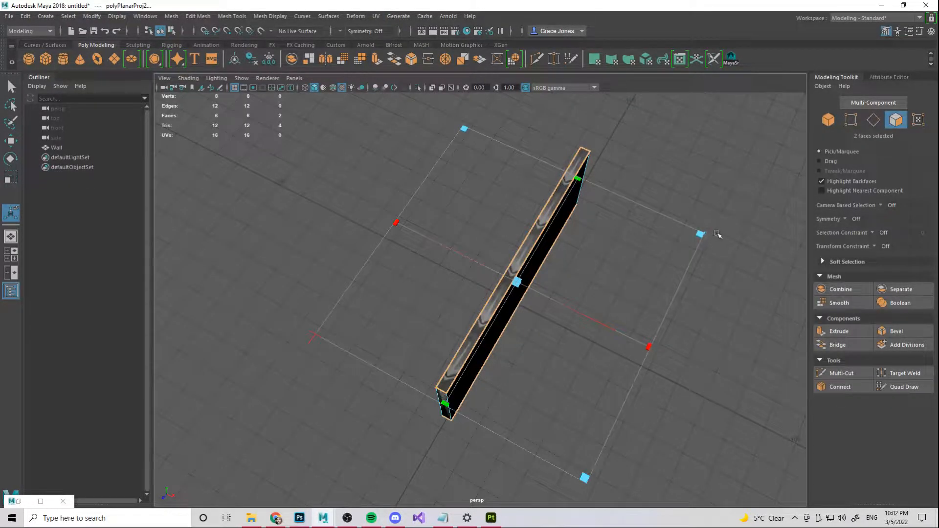
Step: Scale down the planar projection so the diamond pattern repeats smaller on the top and bottom faces, and leave the projection manipulator
left_click_drag(700, 234, 560, 270)
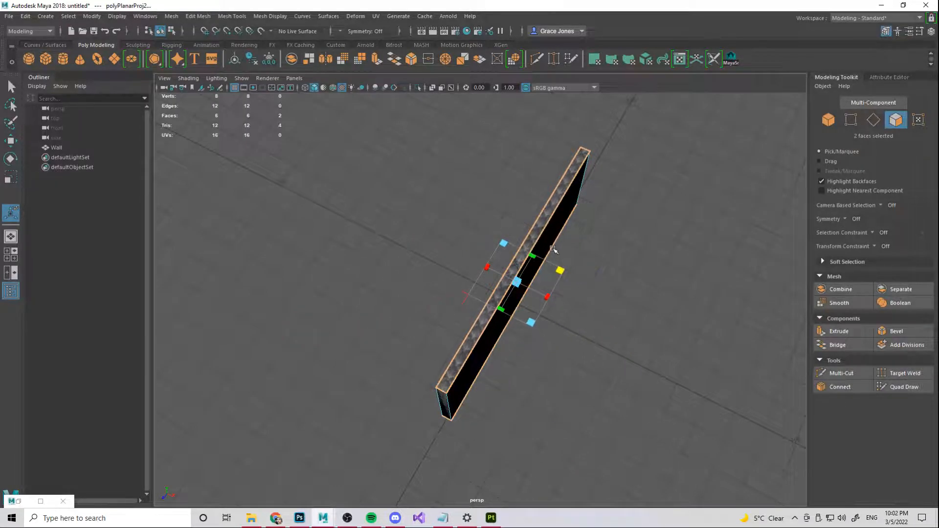
mouse_move(692, 251)
left_mouse_down("alt")
mouse_move(650, 233)
mouse_move(634, 213)
mouse_move(640, 227)
left_mouse_up("alt")
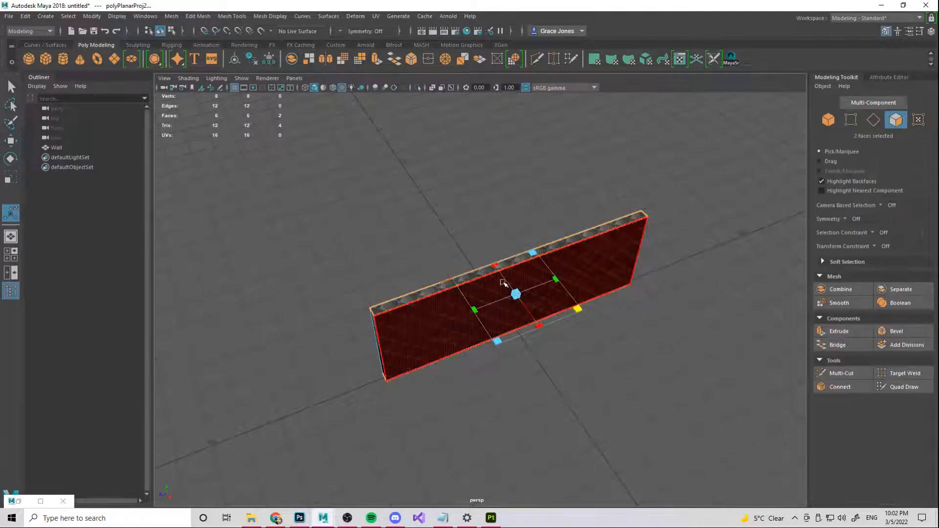
left_click_drag(581, 307, 574, 308)
left_click_drag(673, 329, 692, 351, "alt")
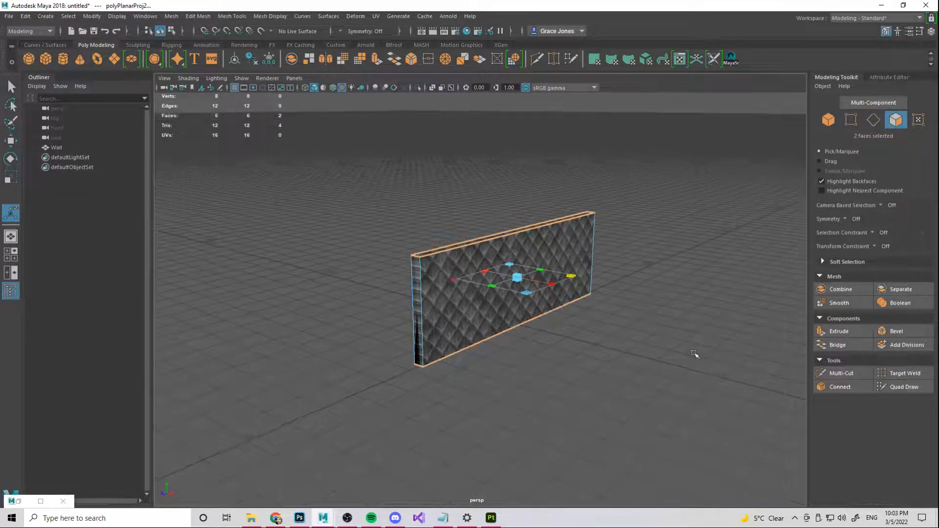
left_click(690, 336)
key("q")
Step: Select the Wall's two narrow end faces and apply planar UV mapping to them, projected from the Z axis
left_click(420, 302)
left_click_drag(640, 264, 509, 277, "alt")
left_click(559, 338, "shift")
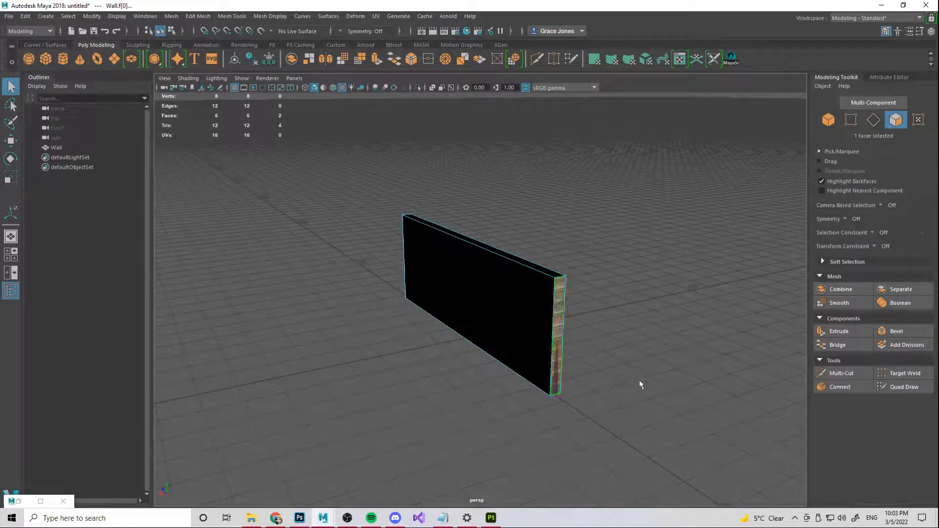
left_click(375, 16)
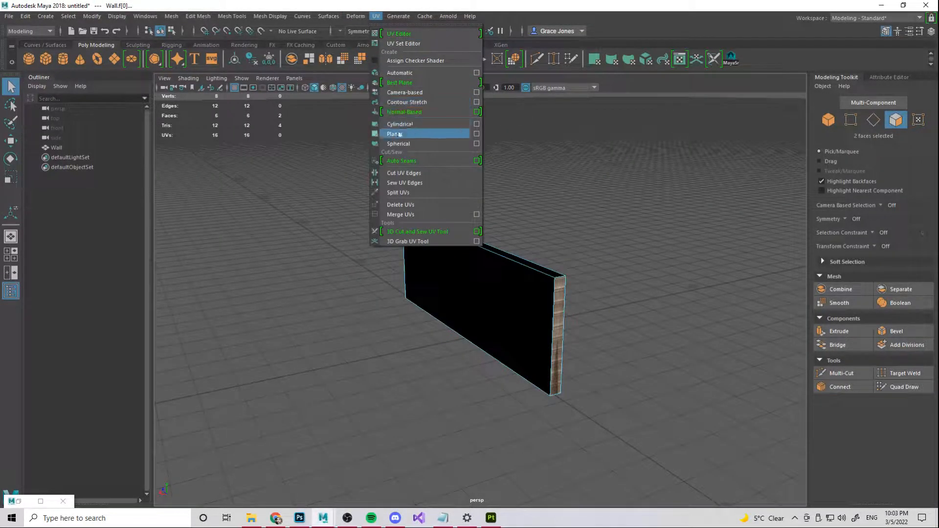
left_click(478, 135)
left_click(708, 294)
left_click_drag(335, 310, 437, 316, "alt")
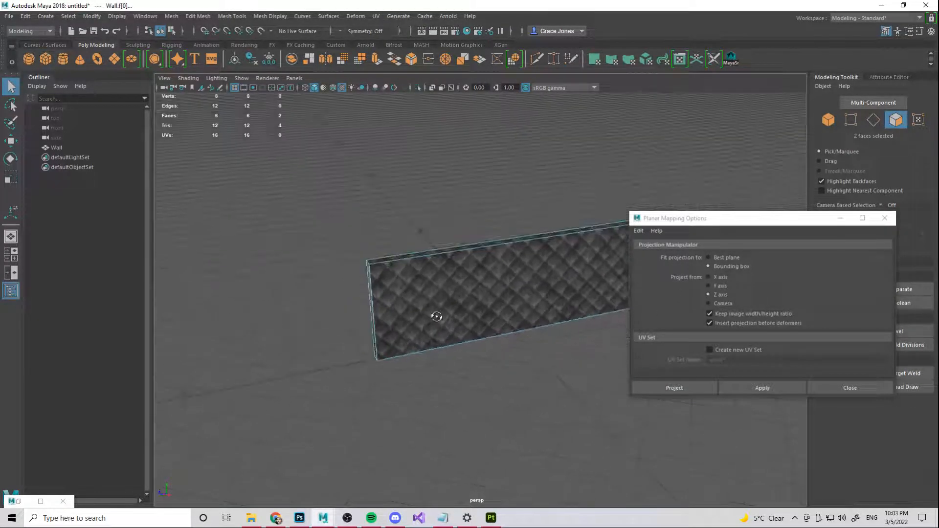
left_click(693, 389)
Step: Scale the end faces' planar projection to suit the tiling, then return the Wall to object mode and deselect it
left_click_drag(692, 389, 397, 383, "alt")
left_click_drag(468, 235, 480, 245)
key("q")
right_click_drag(414, 212, 459, 199)
left_click_drag(645, 263, 551, 285, "alt")
Step: Switch to the UV Editing workspace, select the Wall and examine how its UVs extend over the texture tile
left_click(871, 17)
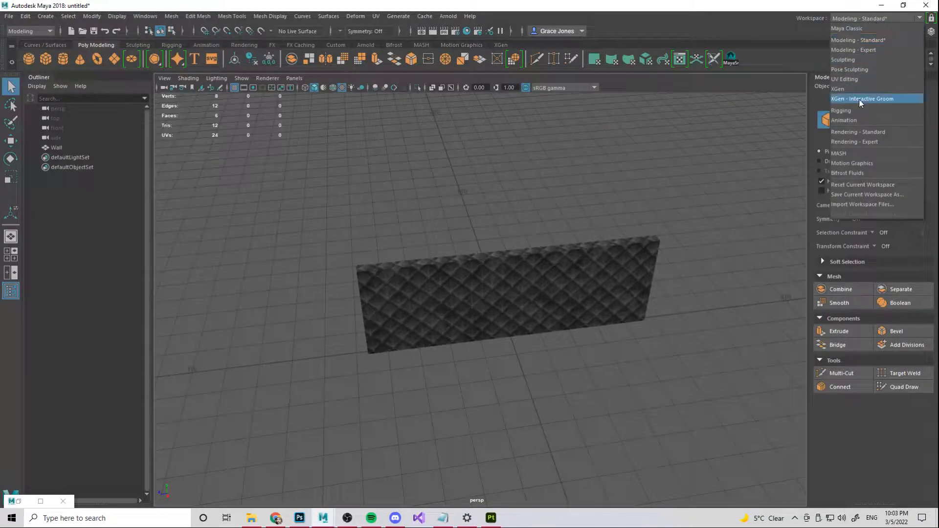
left_click(846, 80)
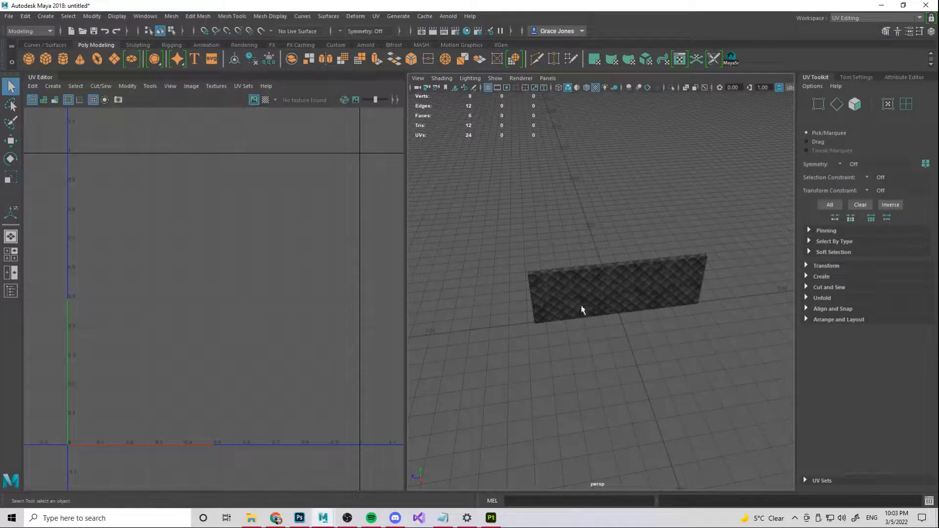
left_click(587, 303)
scroll(201, 238, "down", 6)
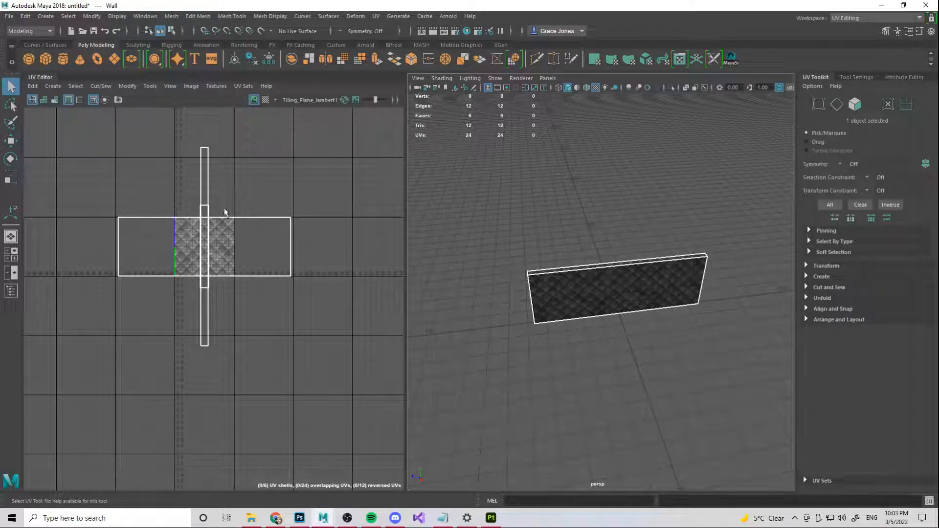
scroll(208, 257, "up", 4)
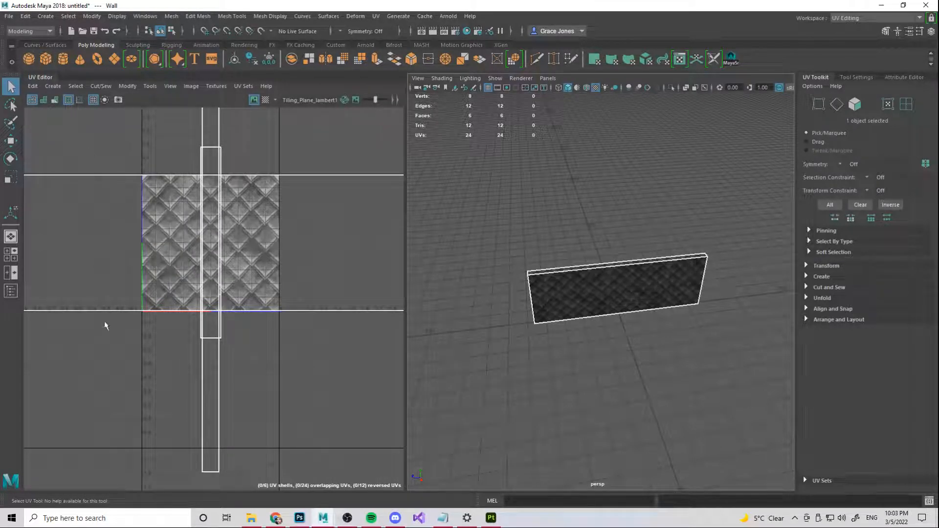
mouse_move(128, 160)
left_mouse_down()
mouse_move(201, 282)
mouse_move(289, 330)
mouse_move(161, 205)
mouse_move(130, 157)
mouse_move(137, 164)
mouse_move(128, 167)
left_mouse_up()
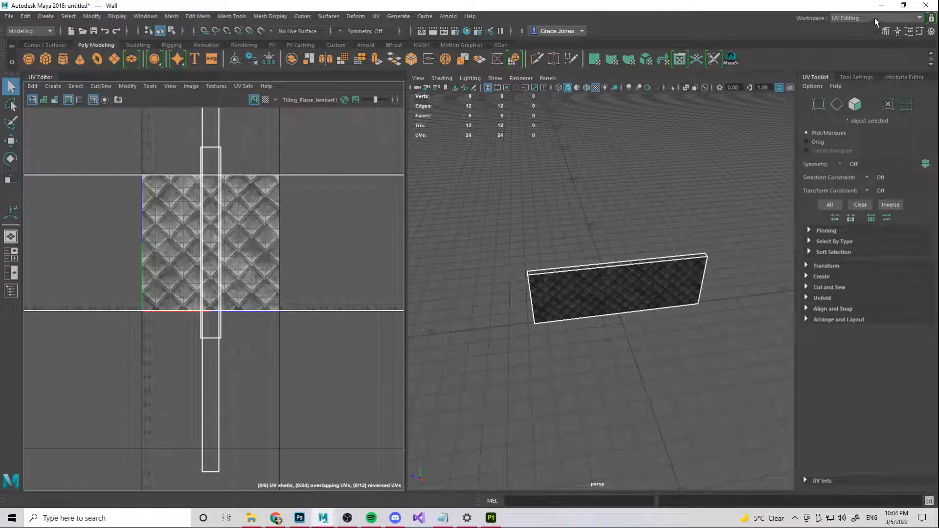
Step: Return to the Modeling - Standard workspace and close the Hypershade window
left_click(919, 18)
left_click(856, 41)
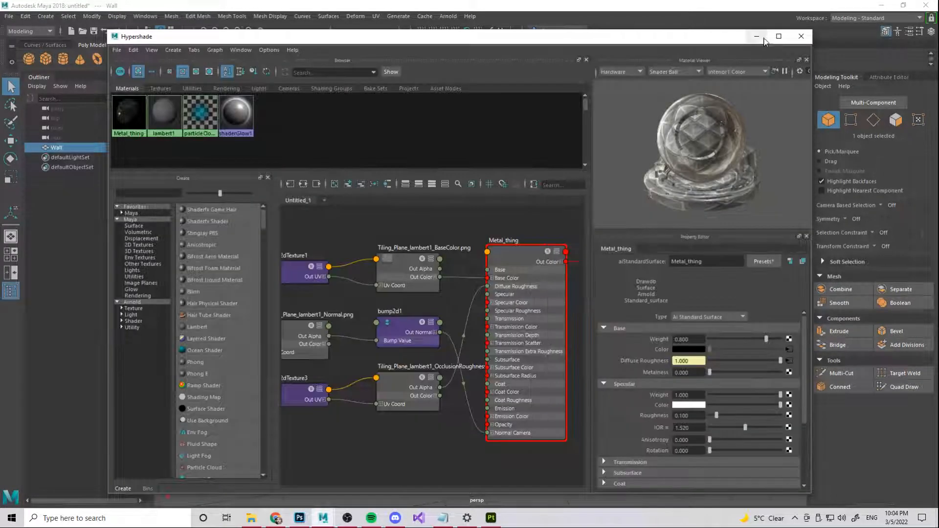
left_click(802, 36)
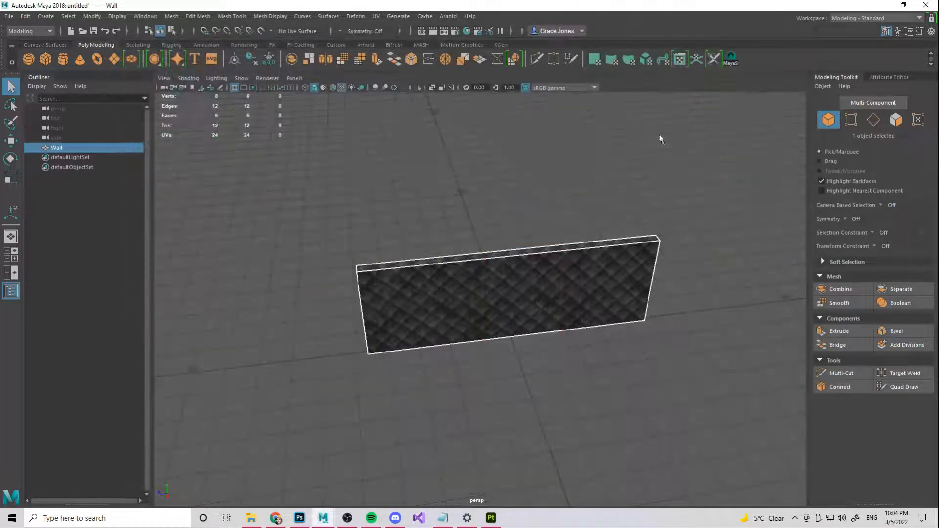
Step: Open the Export Selection dialog for the Wall and close it without exporting
right_click_drag(416, 268, 470, 234)
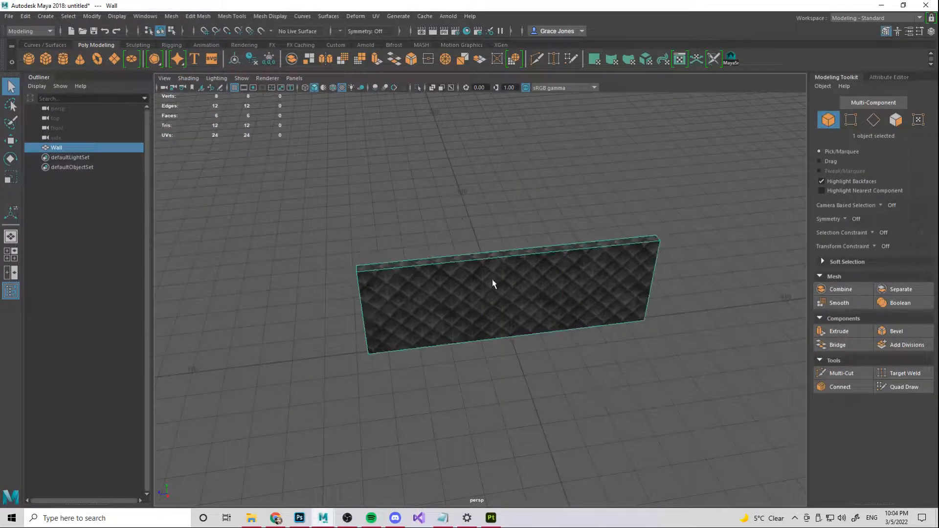
left_click(9, 17)
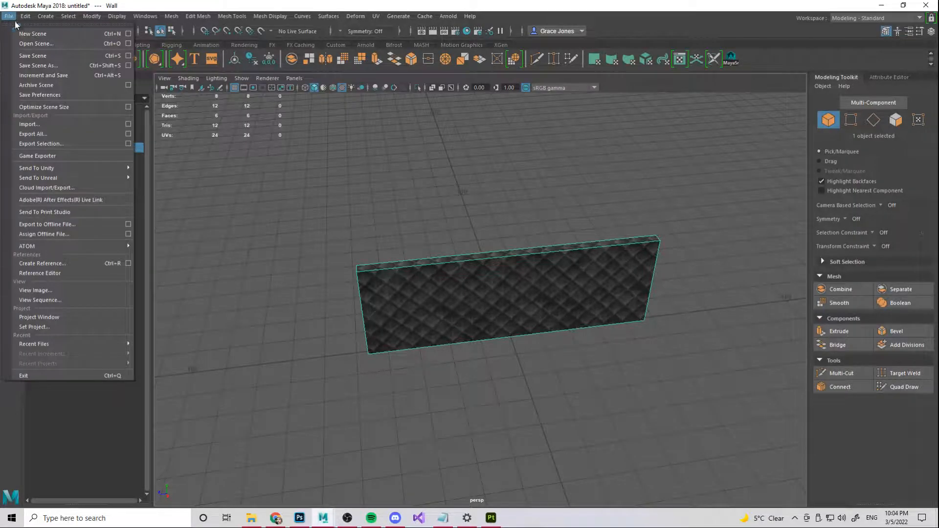
left_click(42, 145)
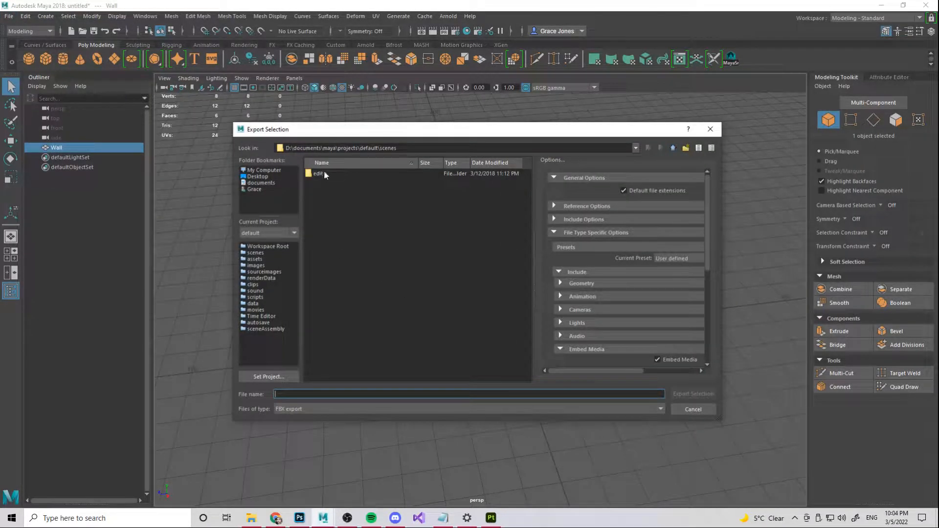
left_click(711, 129)
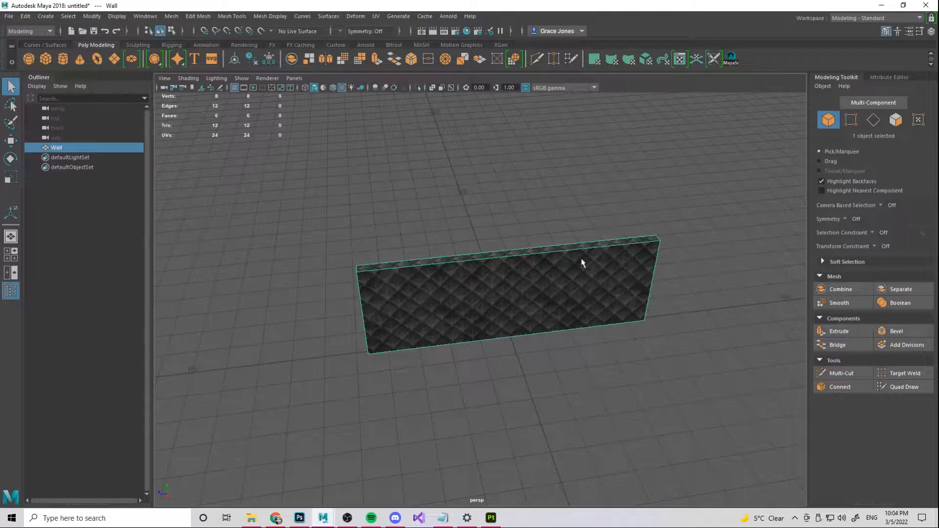
Step: Move the Wall's pivot to its bottom edge with vertex snapping, then snap the Wall down onto the grid at Y 0
key("w")
key("d")
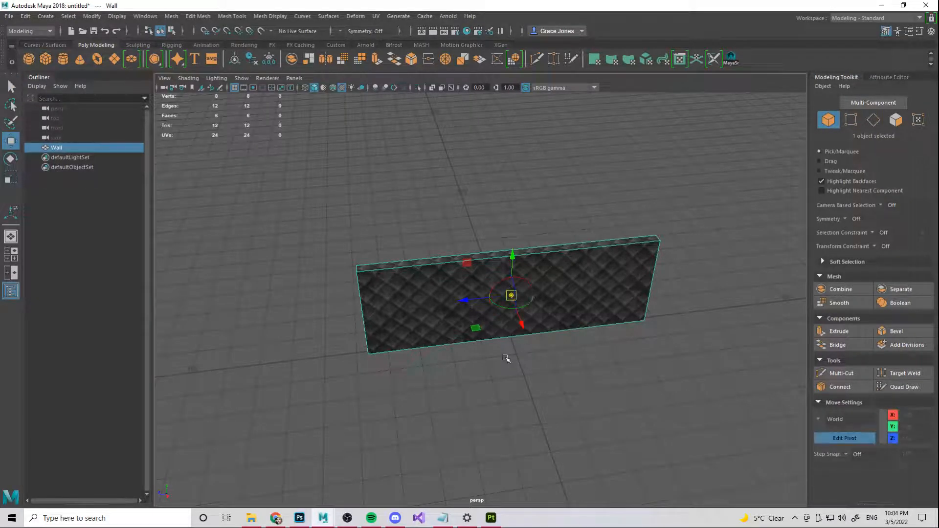
key("v")
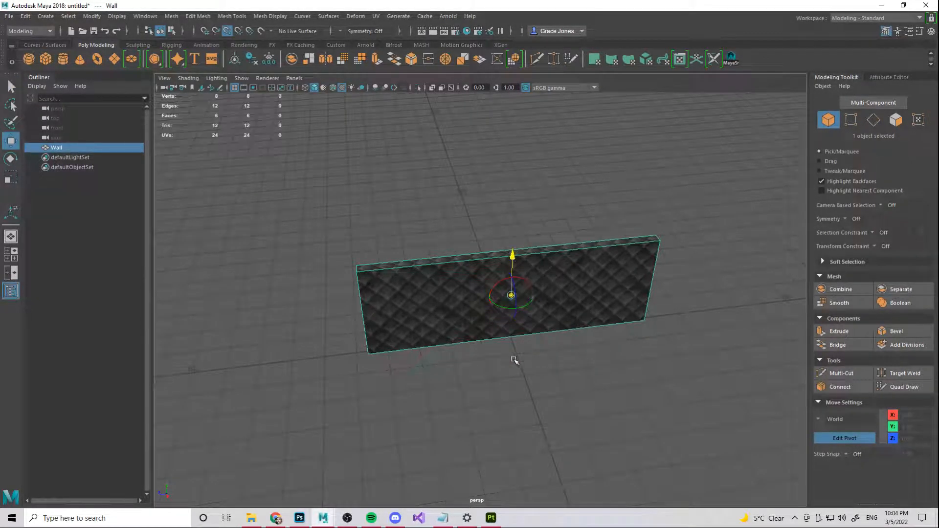
left_click_drag(513, 255, 414, 387)
key("d")
key("x")
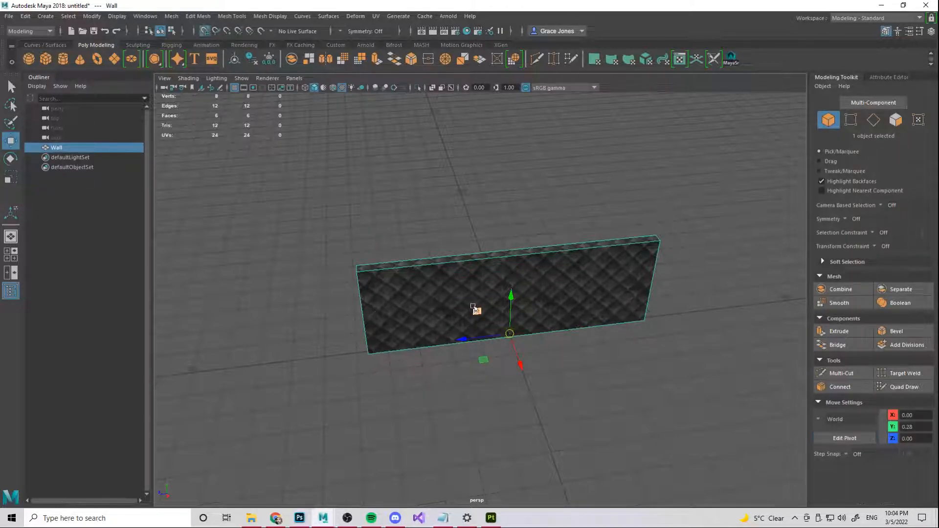
left_click_drag(511, 296, 553, 329)
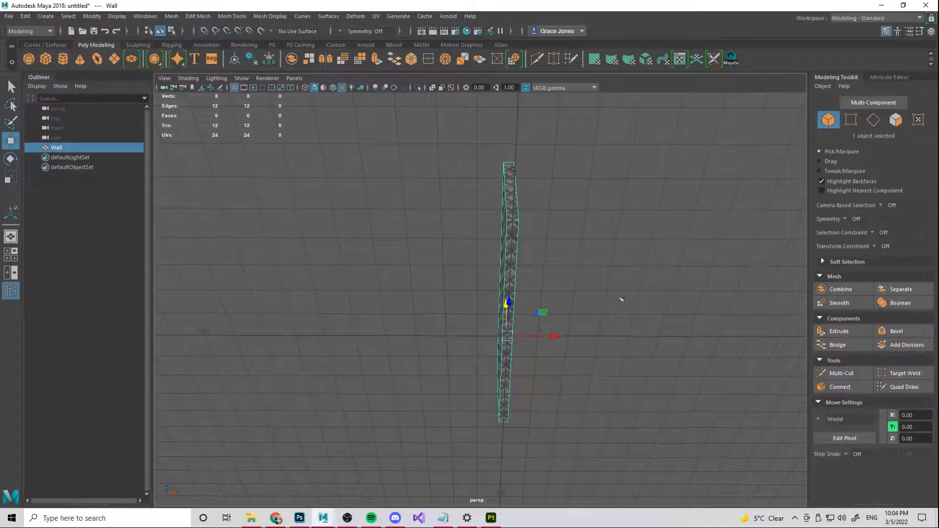
Step: Export the selected Wall as an FBX file named Wall_01 to the Desktop
left_click(8, 16)
left_click(39, 151)
left_click(9, 16)
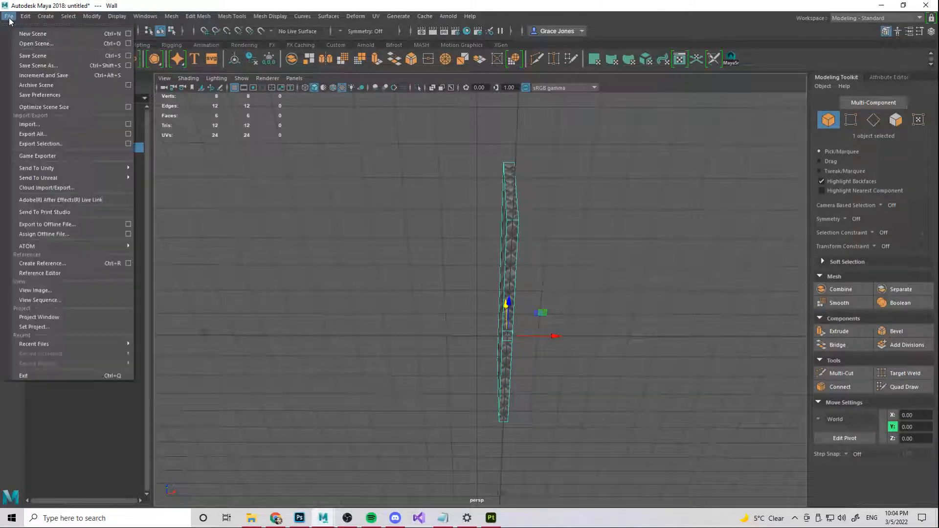
left_click(33, 144)
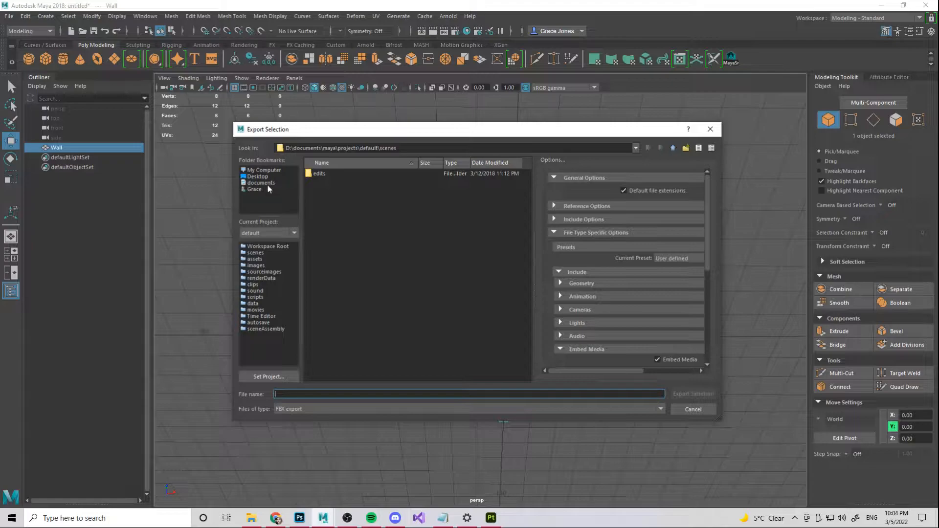
left_click(258, 177)
left_click(349, 395)
type("Wall_01")
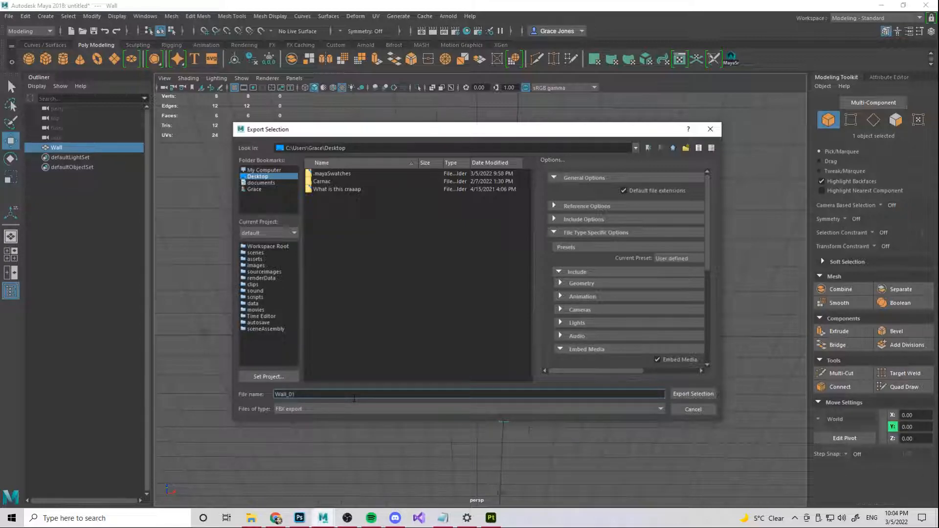
key("Return")
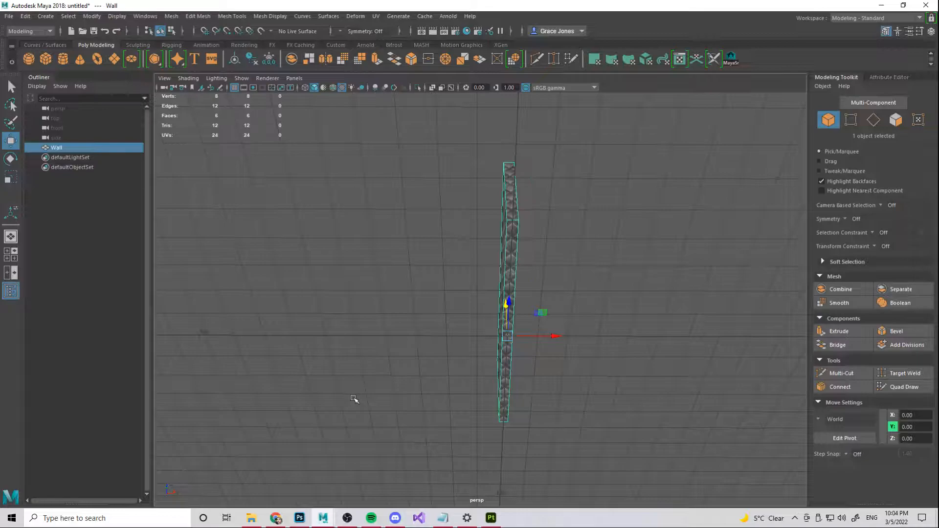
Step: Minimize Maya, open the Escher project from the 7.Unreal_Projects folder in Unreal Editor, and close the Oculus window
left_click_drag(554, 292, 416, 265, "alt")
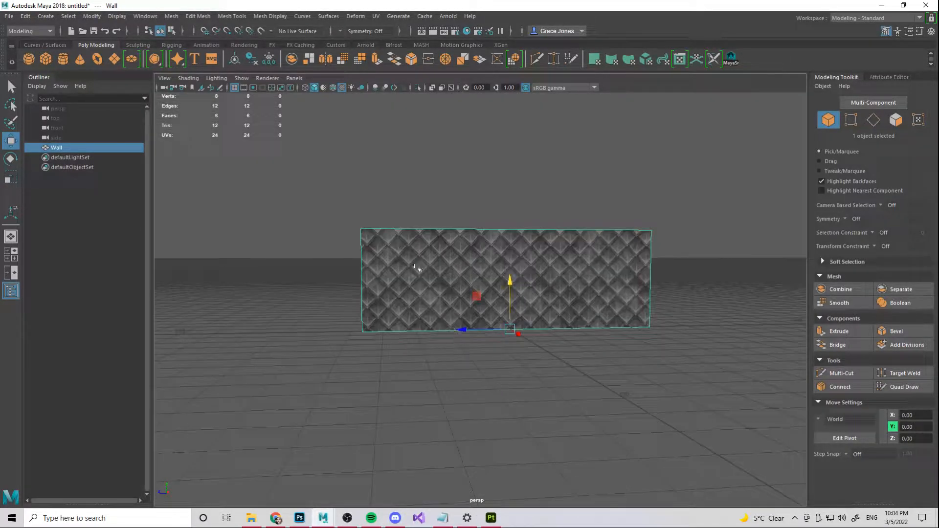
left_click(883, 6)
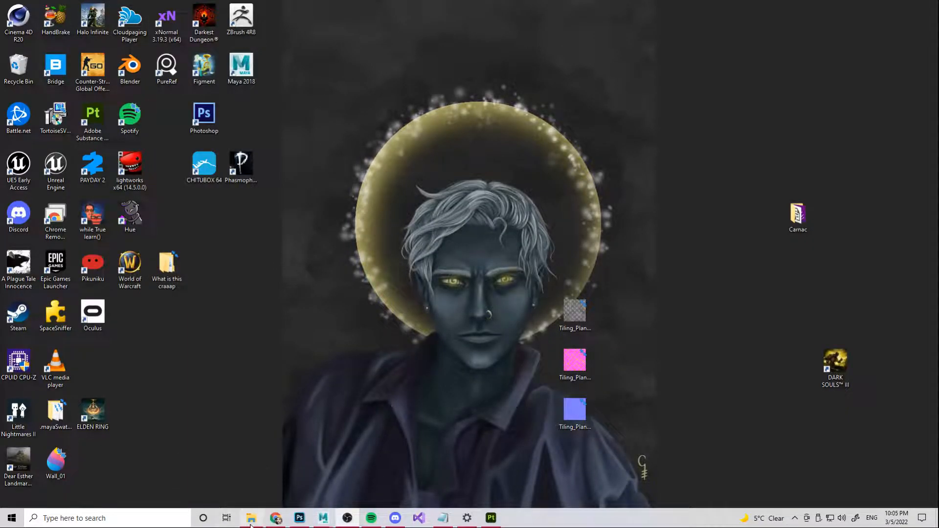
left_click(251, 518)
double_click(677, 167)
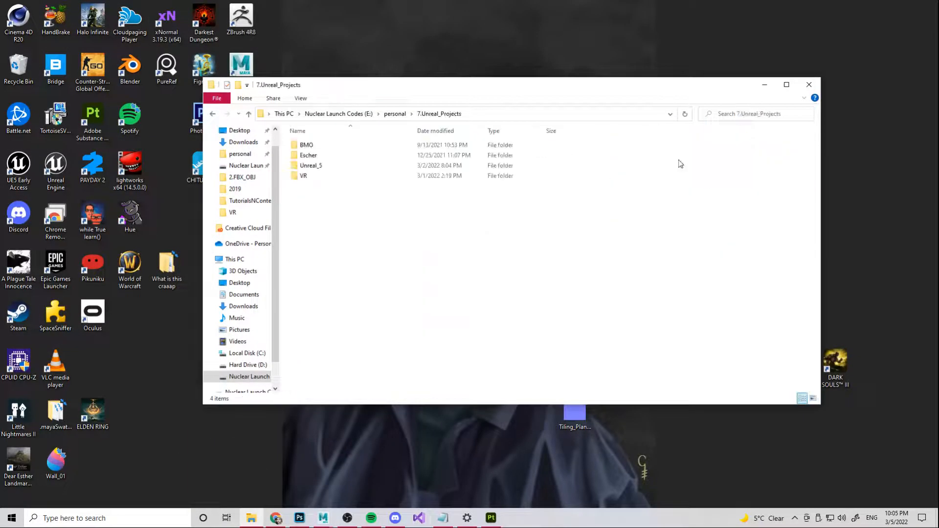
double_click(306, 158)
left_click(316, 209)
double_click(308, 207)
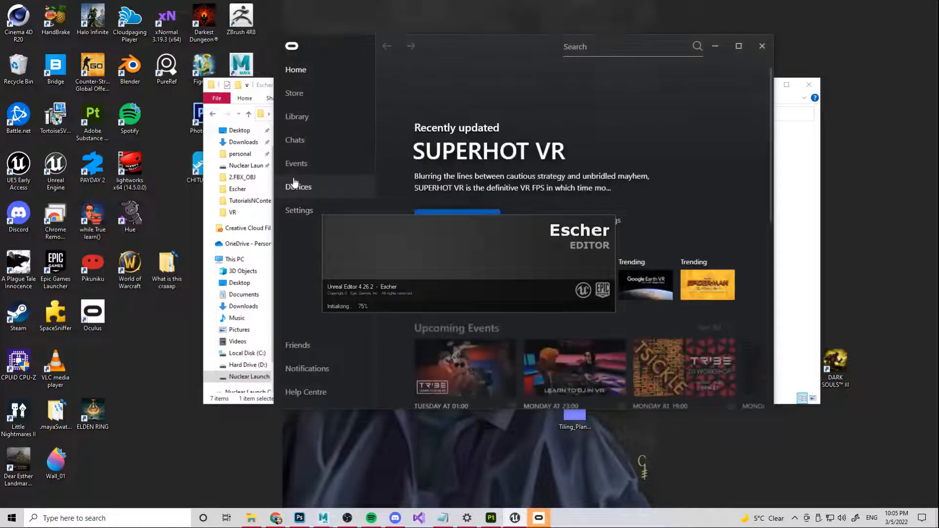
left_click(763, 47)
left_click(550, 259)
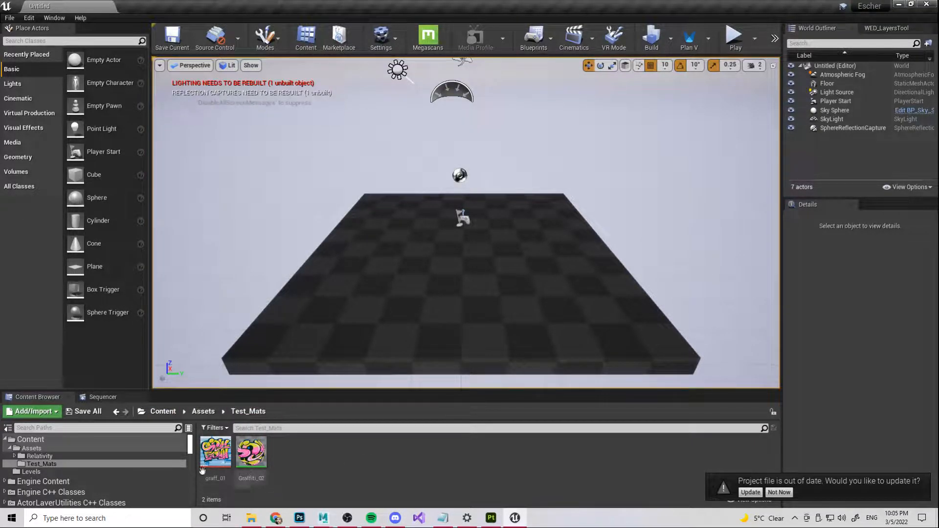
Step: Import the Wall_01 FBX from the desktop into the Test_Mats folder with the default static mesh options, creating new materials
left_click(910, 4)
left_click_drag(55, 462, 862, 377)
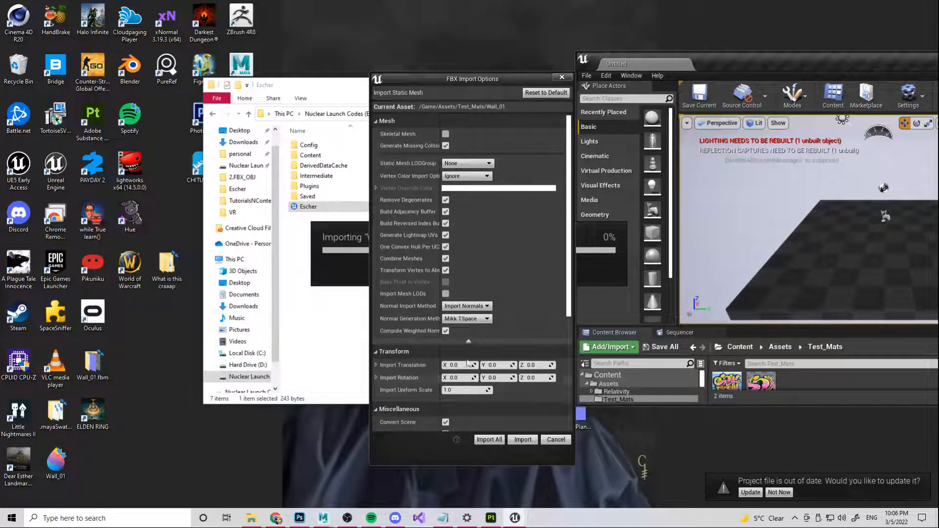
scroll(459, 367, "down", 5)
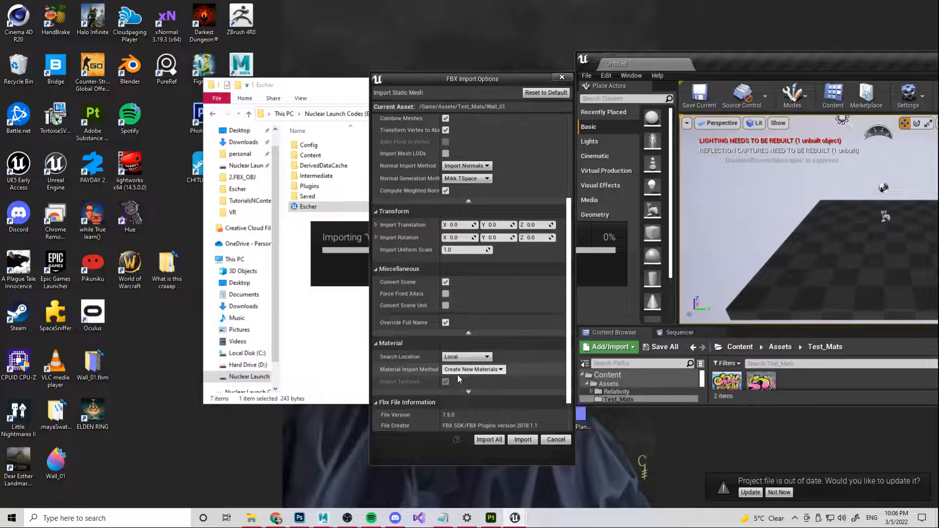
left_click(488, 439)
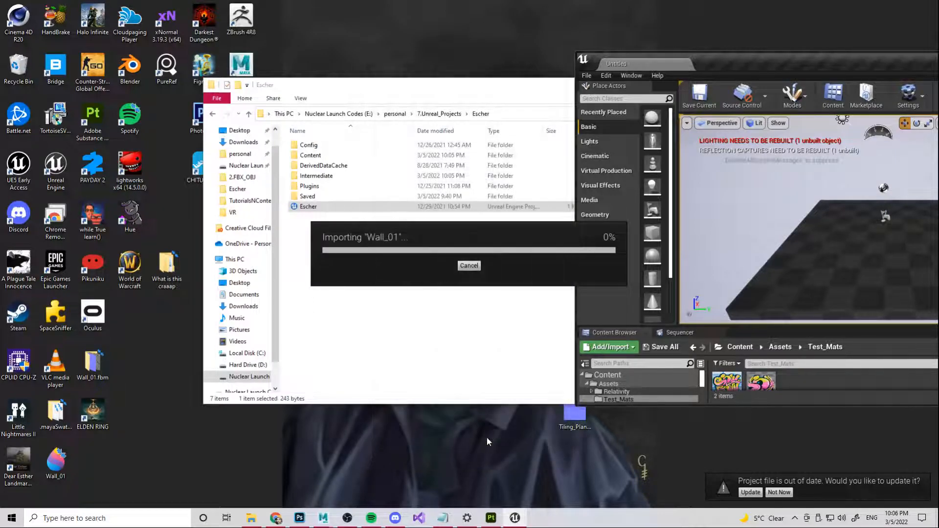
left_click_drag(805, 62, 366, 112)
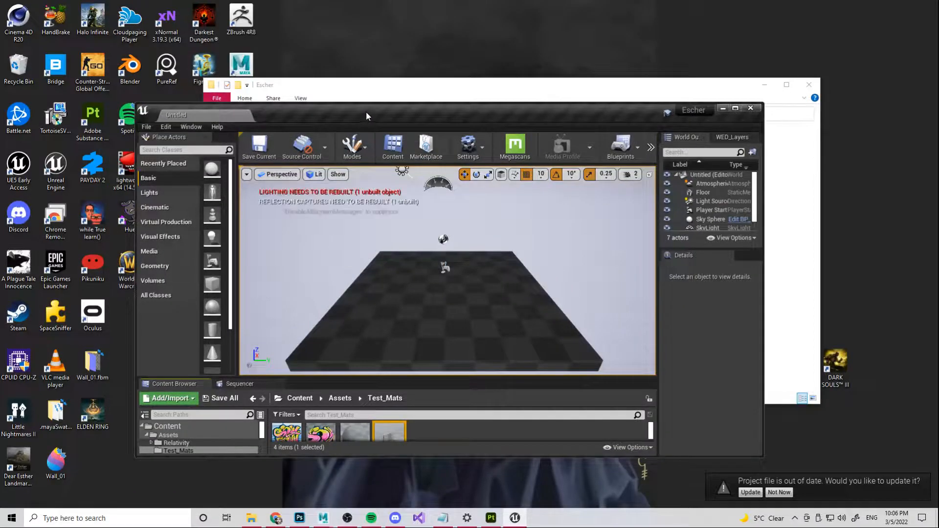
double_click(365, 112)
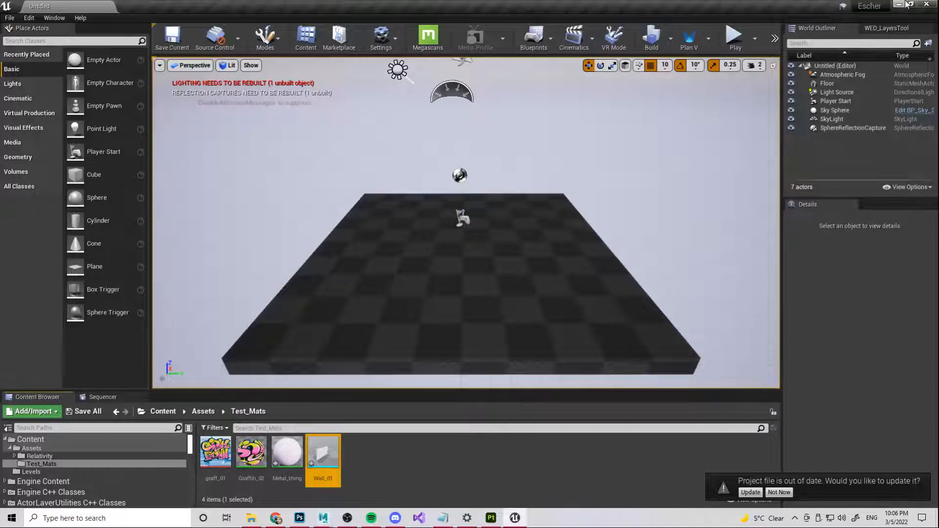
Step: Place Wall_01 in the level, scale it uniformly to 10.25 and position it along the floor's far edge
left_click_drag(320, 447, 453, 194)
key("r")
key("w")
scroll(498, 166, "down", 2)
left_click_drag(458, 226, 503, 223)
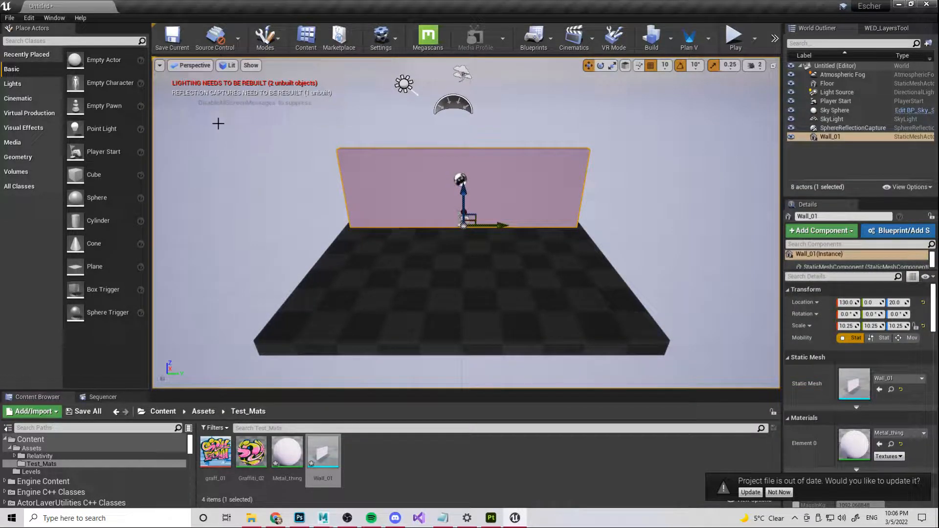
Step: Import the three Tiling_Plane textures (base color, normal and packed occlusion) from the desktop into the Test_Mats folder
left_click(912, 5)
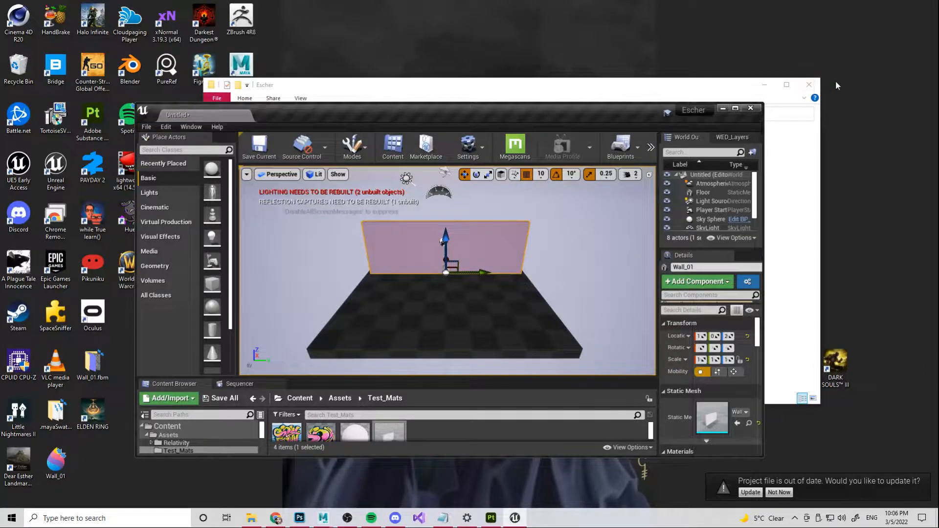
left_click(764, 85)
left_click_drag(594, 111, 356, 128)
left_click_drag(612, 442, 575, 257)
left_click_drag(572, 328, 210, 448)
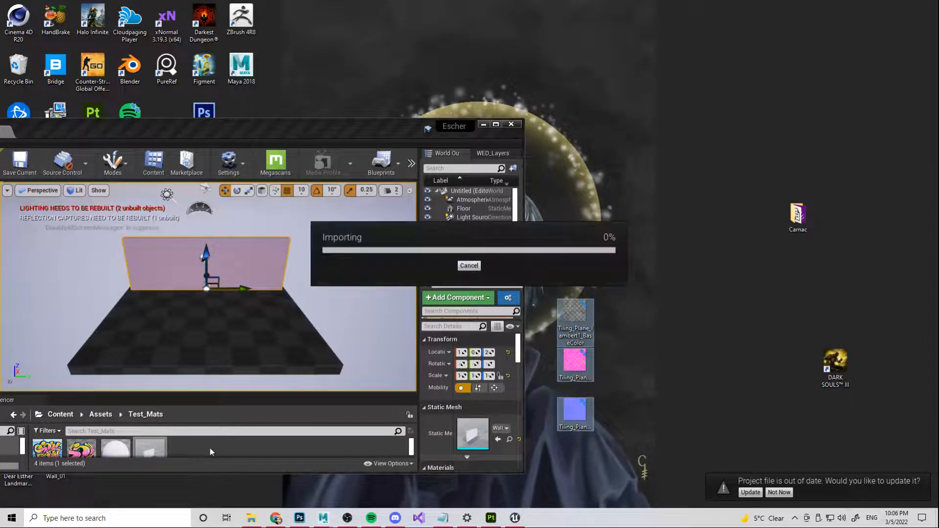
left_click_drag(365, 124, 627, 75)
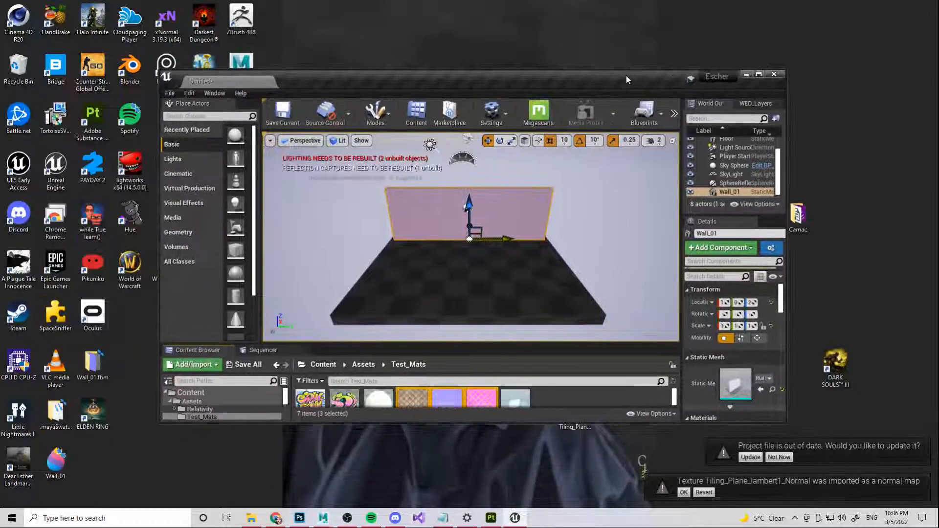
double_click(627, 75)
Step: Open the Metal_thing material for editing and delete the existing input node from its graph
double_click(287, 453)
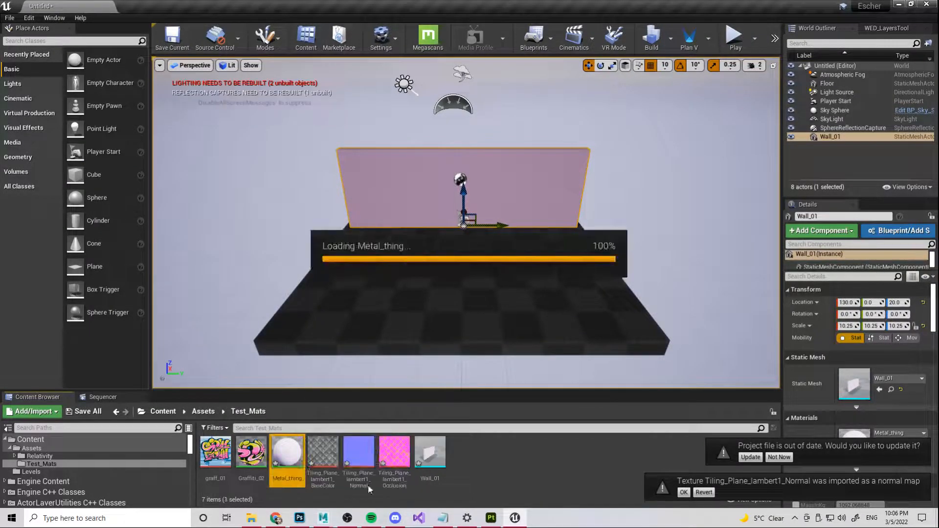
left_click_drag(554, 117, 384, 118)
key("Delete")
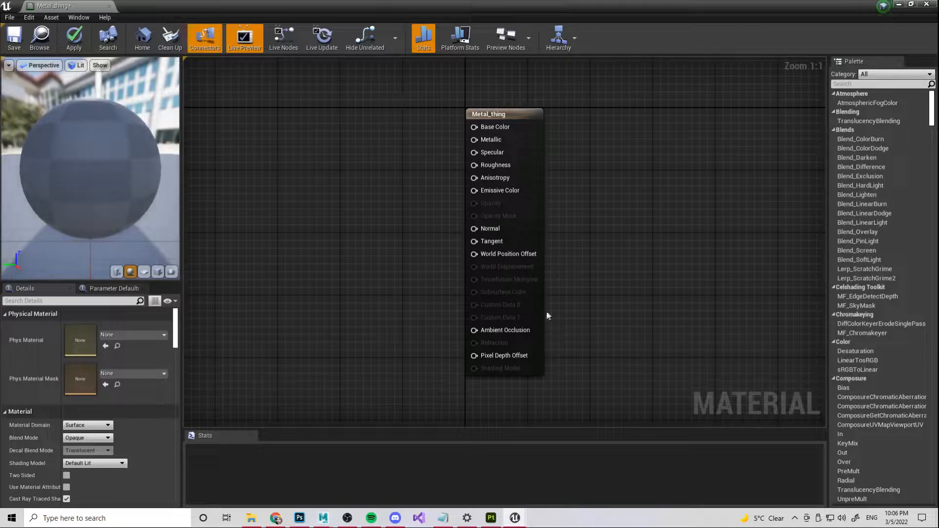
Step: Add the Tiling_Plane base color, normal and occlusion textures to the Metal_thing graph as texture samples
left_click(908, 4)
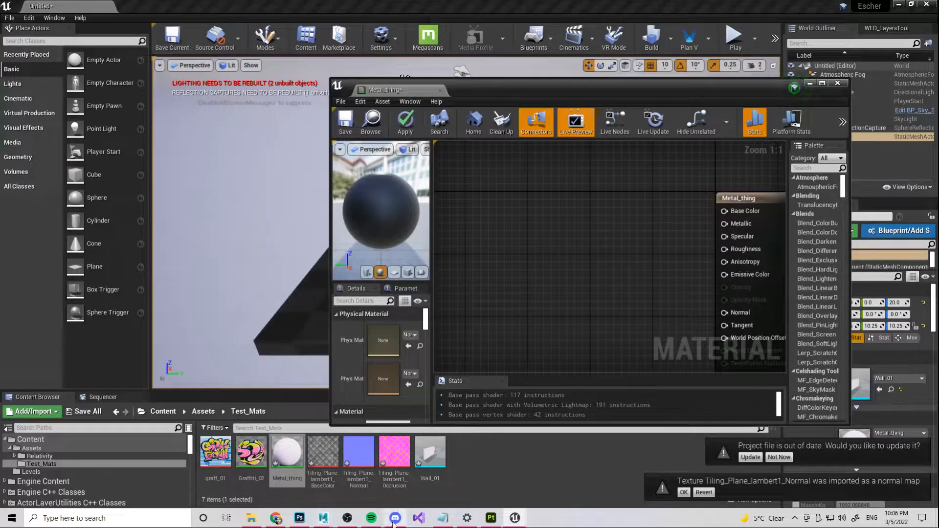
left_click(323, 453)
left_click(358, 452, "ctrl")
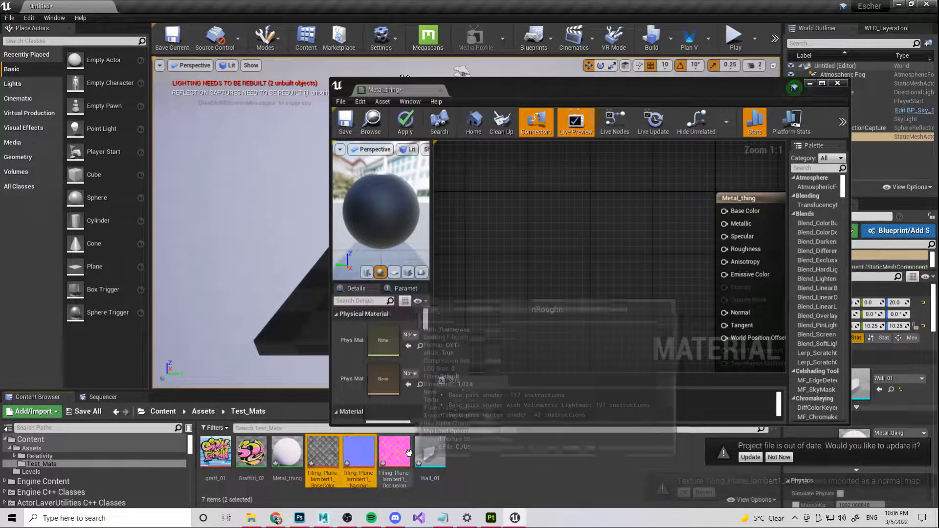
left_click(409, 452, "ctrl")
left_click_drag(409, 452, 547, 246)
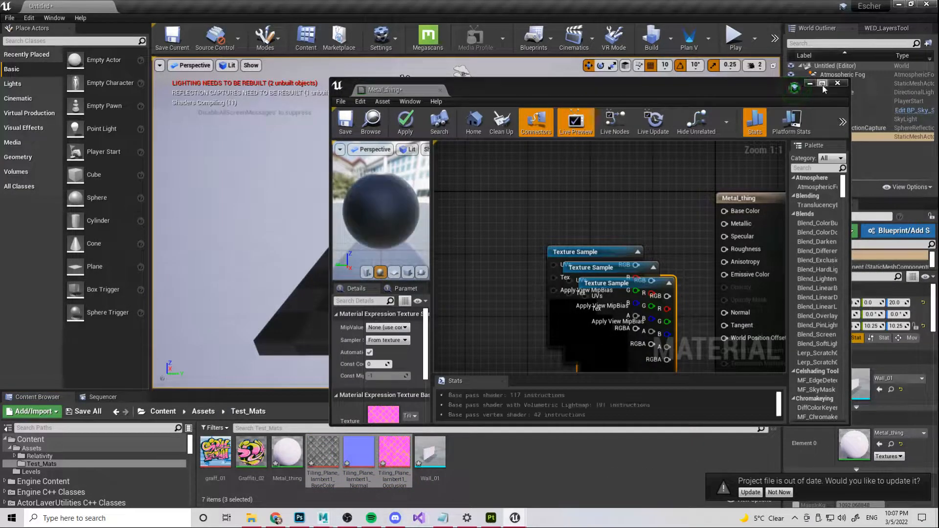
left_click(822, 84)
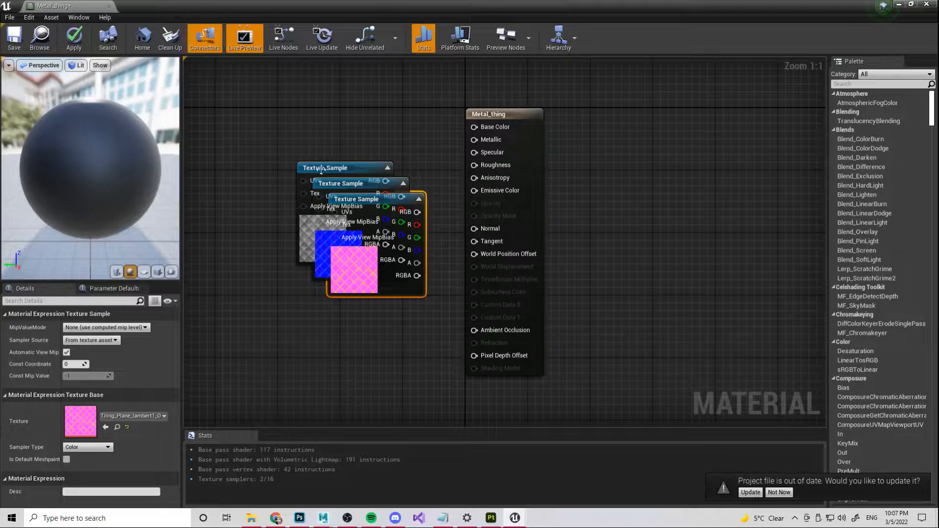
Step: Separate the overlapping texture samples and connect the base color RGB to Base Color and the normal map RGB to Normal
left_click_drag(317, 168, 243, 99)
left_click_drag(313, 112, 474, 127)
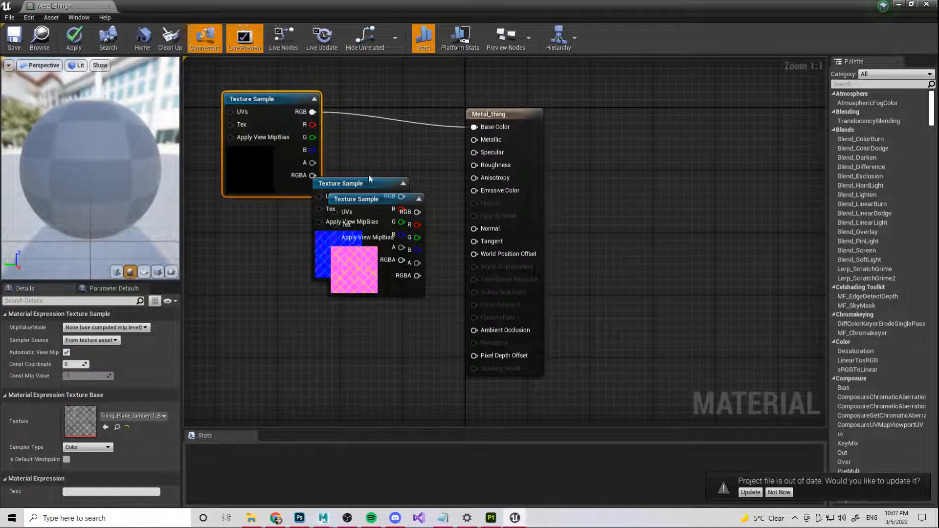
left_click_drag(370, 182, 490, 229)
Step: Place the packed occlusion sample below the others and connect R to Ambient Occlusion, G to Roughness and B to Metallic
left_click_drag(379, 199, 273, 326)
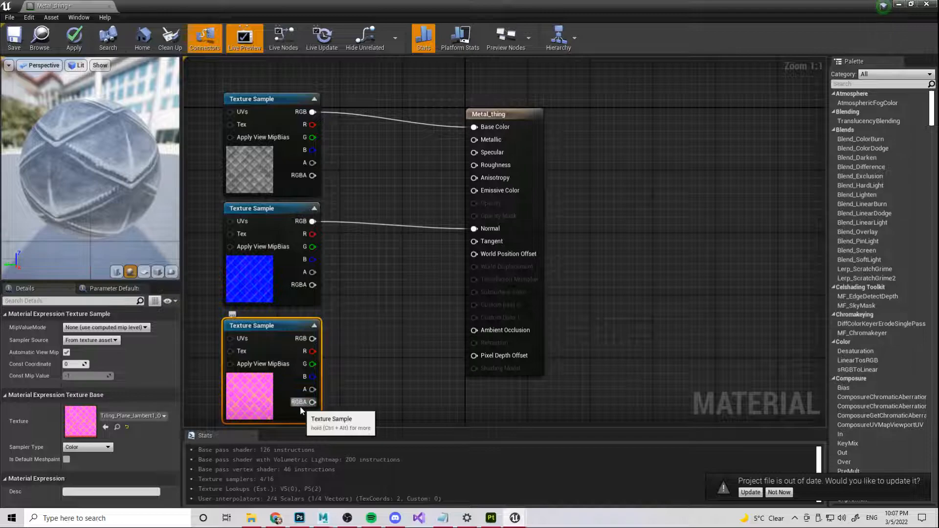
left_click_drag(312, 351, 474, 331)
left_click_drag(311, 365, 483, 168)
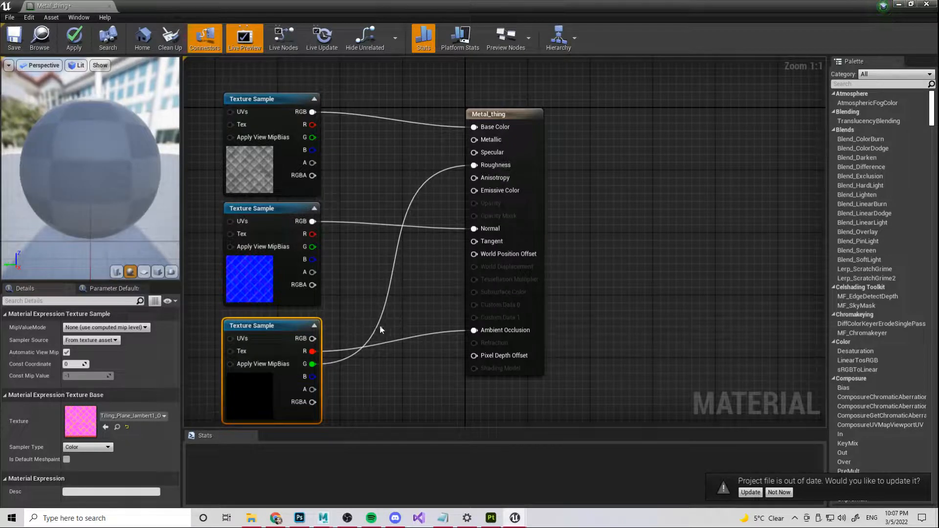
left_click_drag(312, 377, 477, 139)
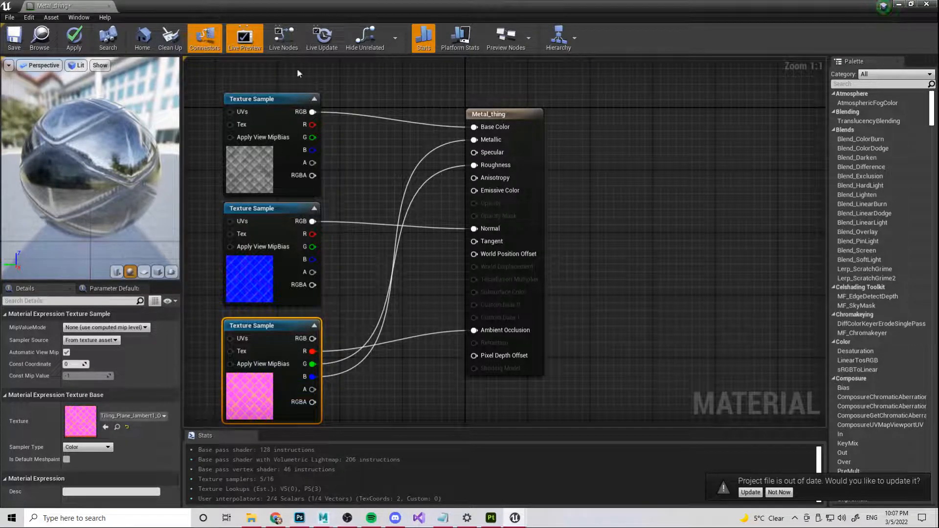
Step: Switch to Substance Painter, look through the shaders available in its shader settings, and return to the Unreal material editor
left_click(491, 519)
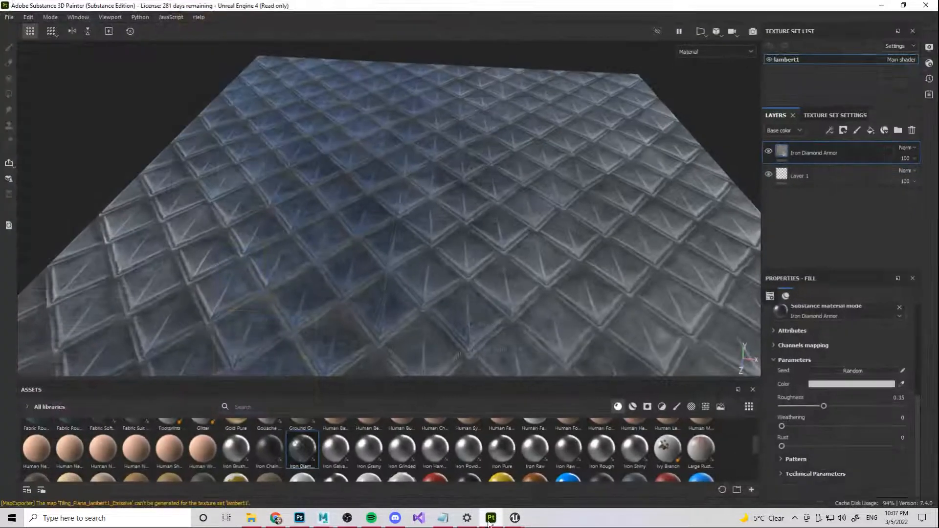
left_click(929, 65)
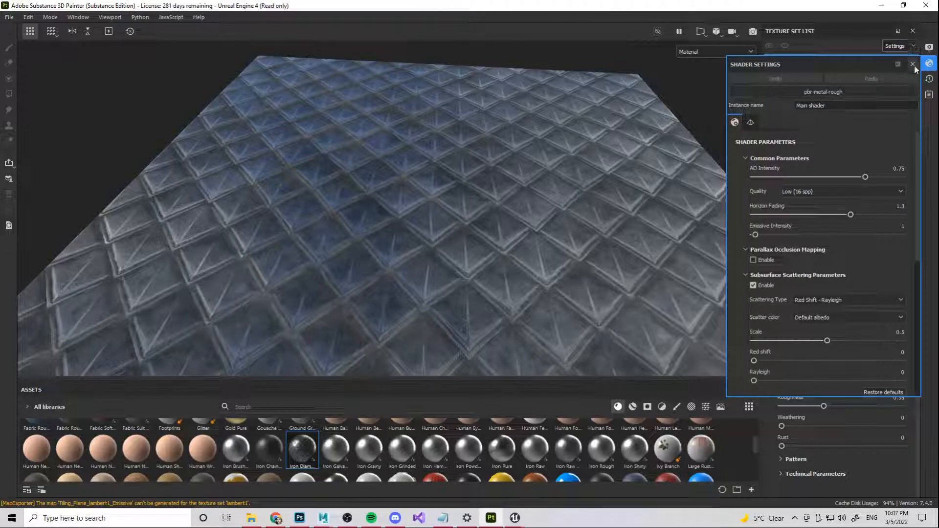
left_click(838, 93)
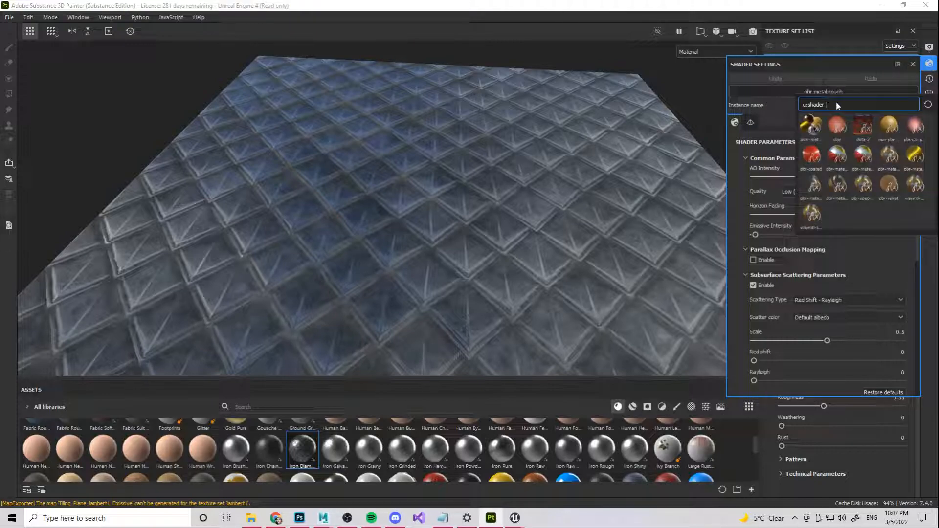
left_click(926, 251)
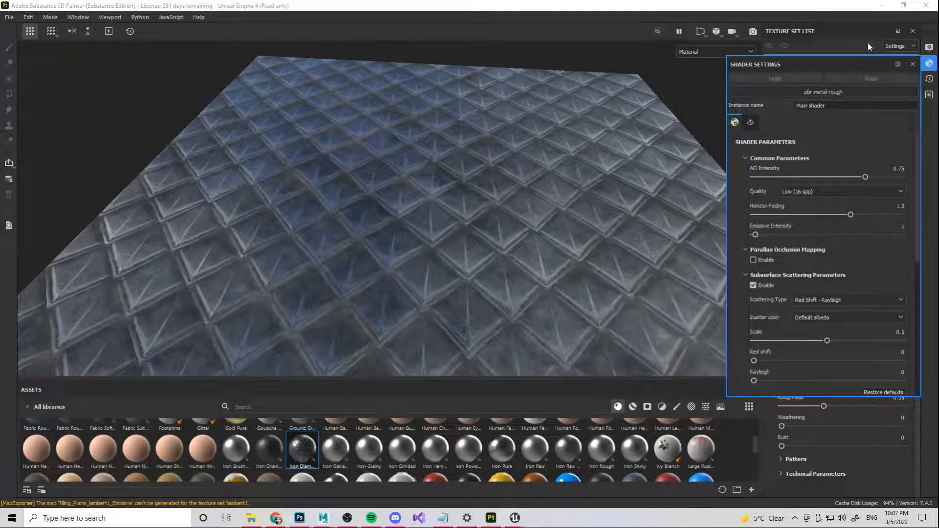
left_click(883, 8)
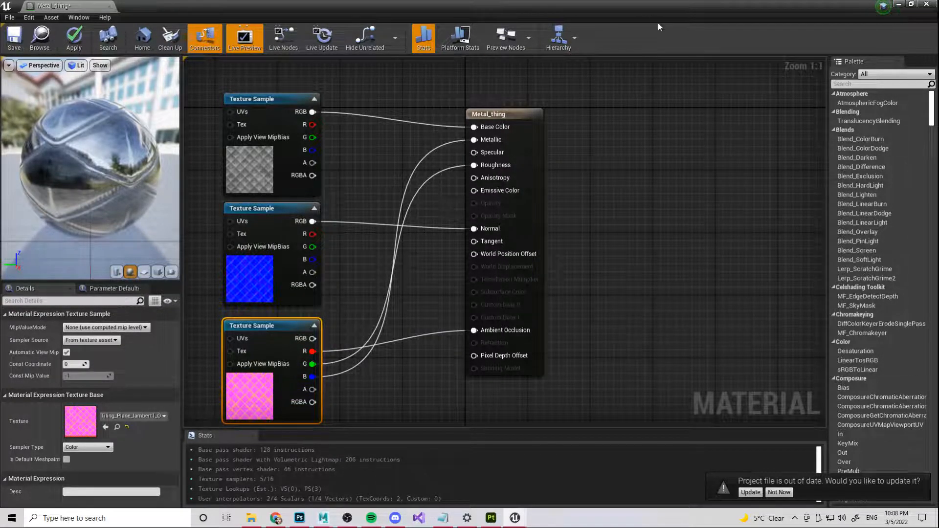
Step: Apply the edited Metal_thing material and return to the level for a close view of it on the wall
left_click(78, 35)
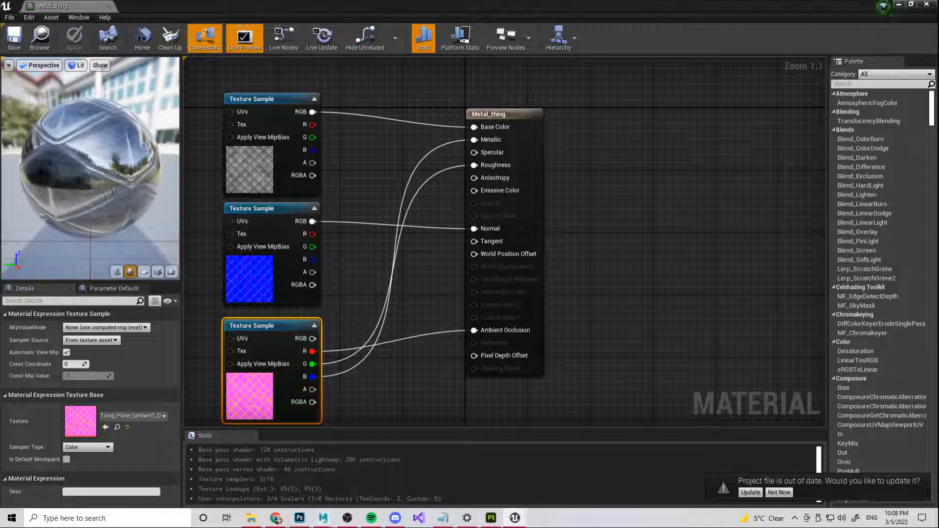
left_click(903, 4)
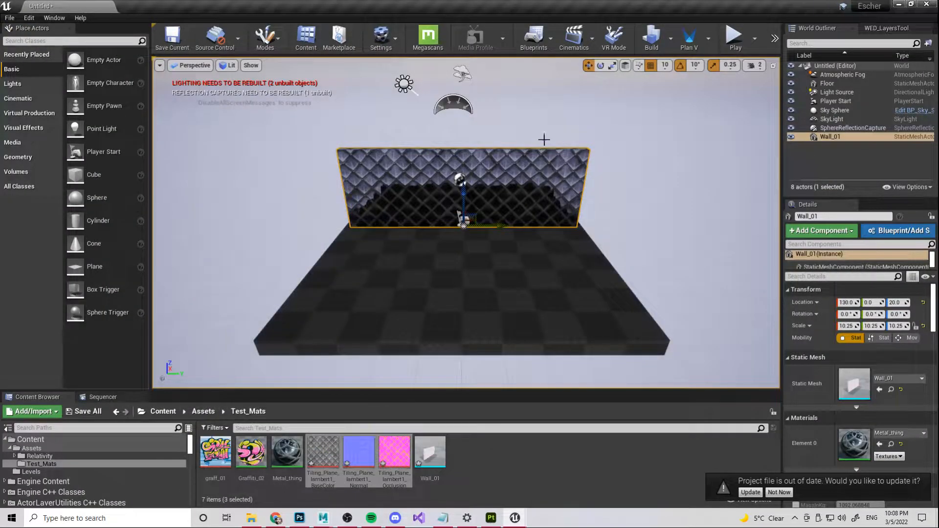
right_click_drag(339, 311, 375, 310)
key("w")
key("a")
key("w")
key("s")
key("a")
key("e")
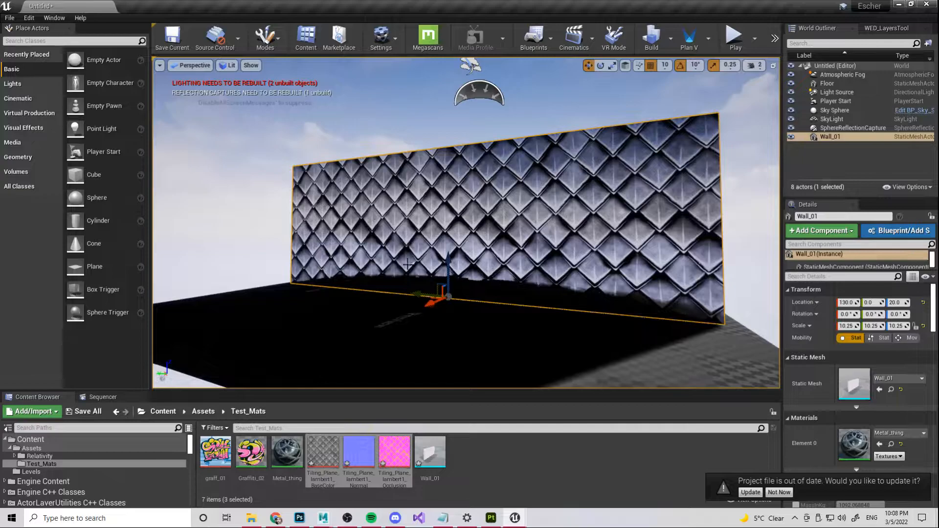
Step: Place the Graffiti_02 decal on the wall facing forward and upright, and scale it down to about 0.49
left_click_drag(251, 452, 472, 224)
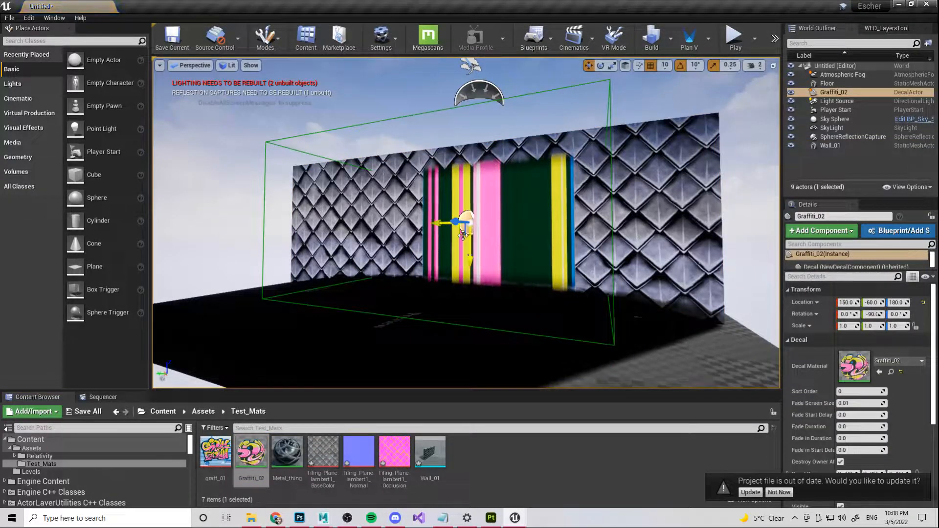
left_click_drag(447, 243, 469, 303)
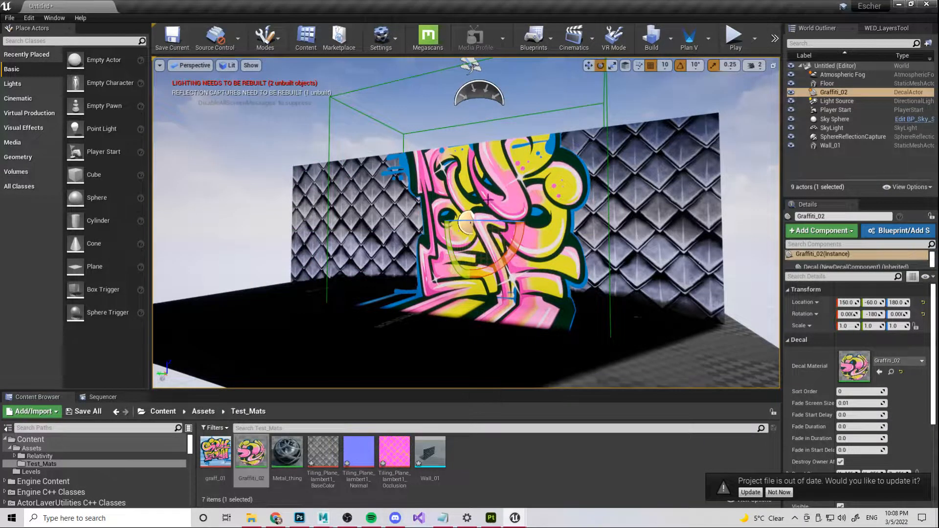
left_click_drag(505, 252, 528, 225)
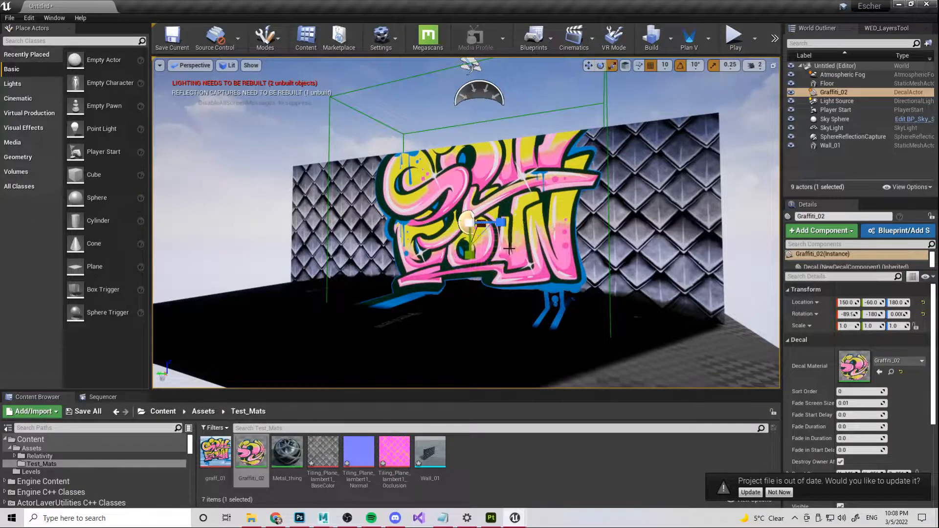
left_click_drag(467, 226, 457, 234)
left_click(178, 167)
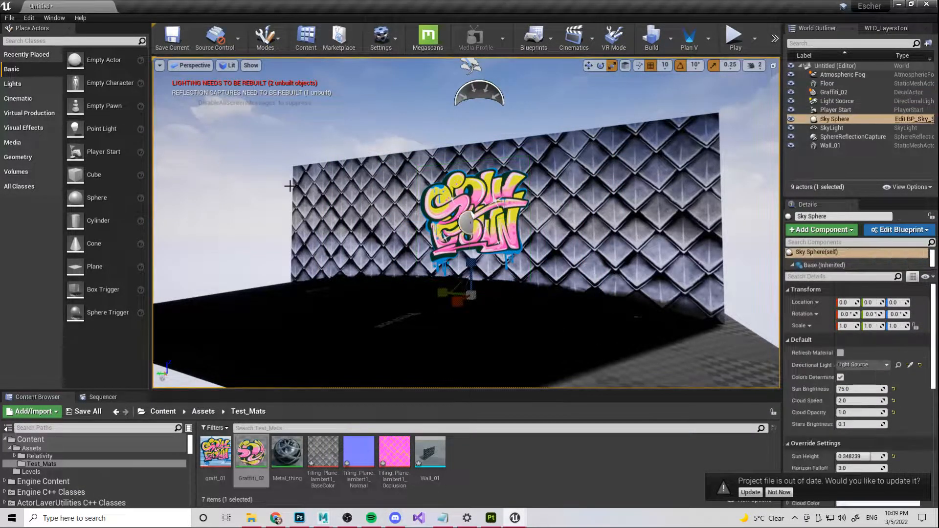
Step: Slide the Graffiti_02 decal along the wall to show its placement and delete it from the level
left_click_drag(453, 283, 514, 279, "alt")
left_click_drag(599, 228, 469, 213, "alt")
left_click_drag(387, 245, 419, 252, "alt")
left_click(417, 259)
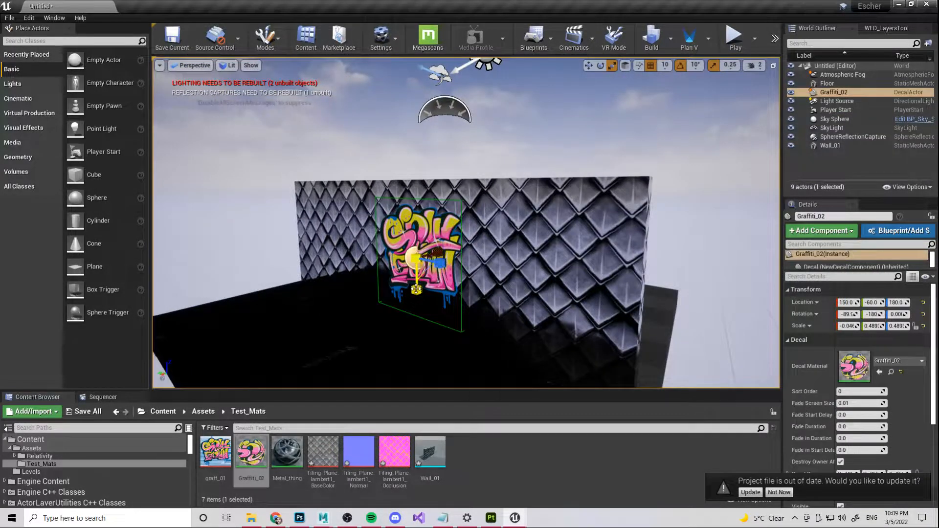
key("w")
left_click_drag(439, 251, 366, 234)
key("Delete")
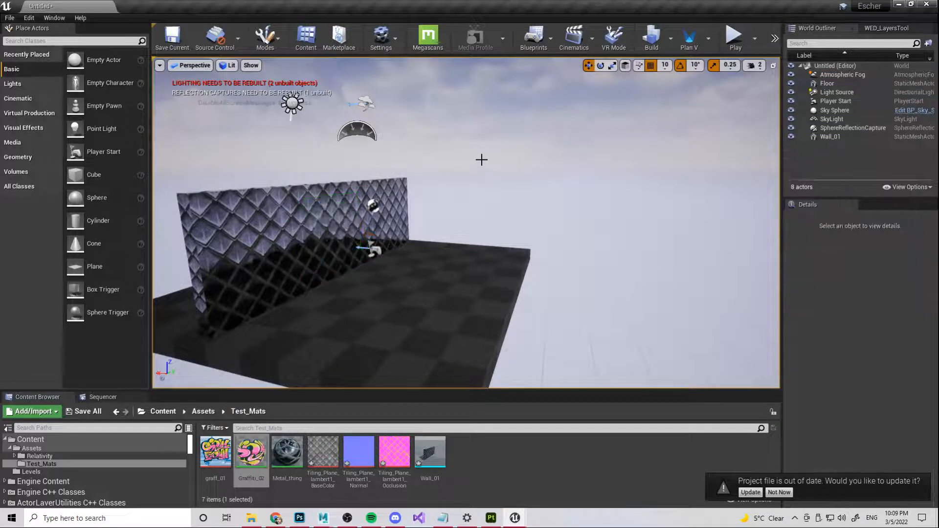
Step: Switch to Maya and hide the Wall object in the scene
left_click(237, 253)
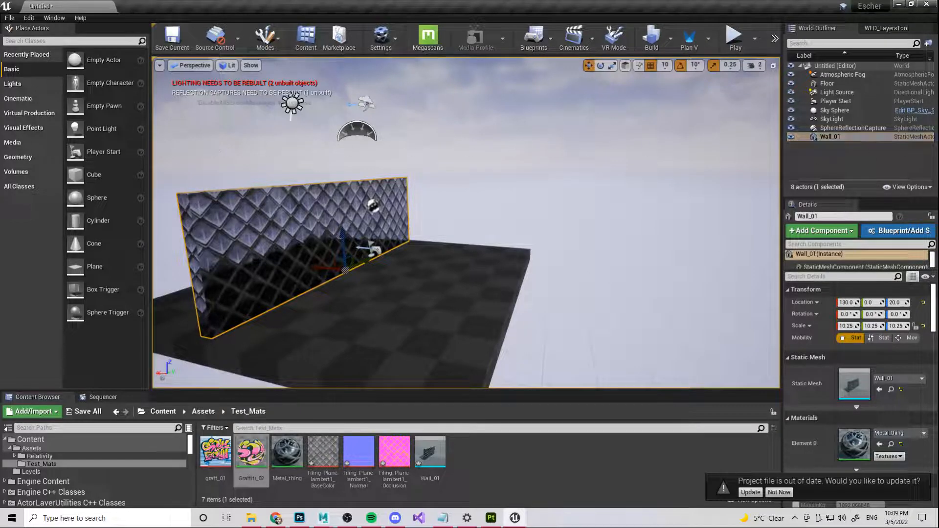
left_click(900, 4)
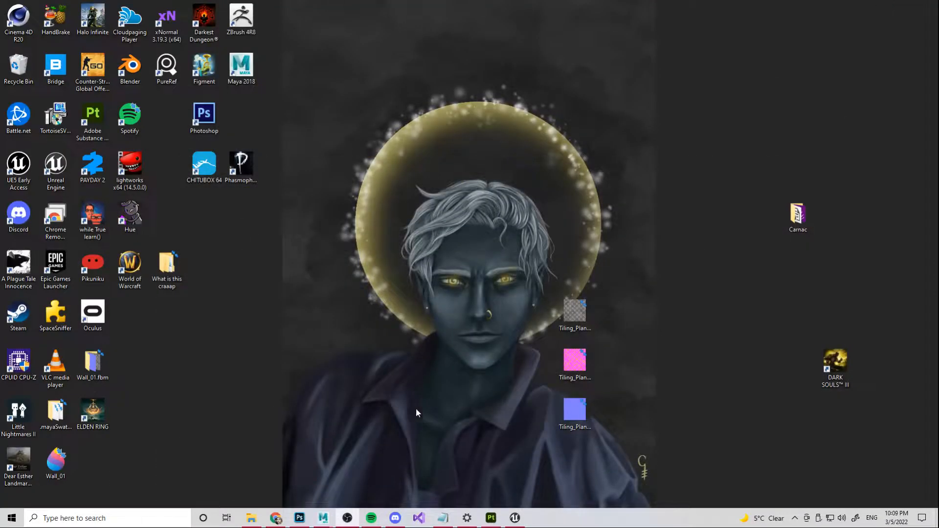
mouse_move(324, 521)
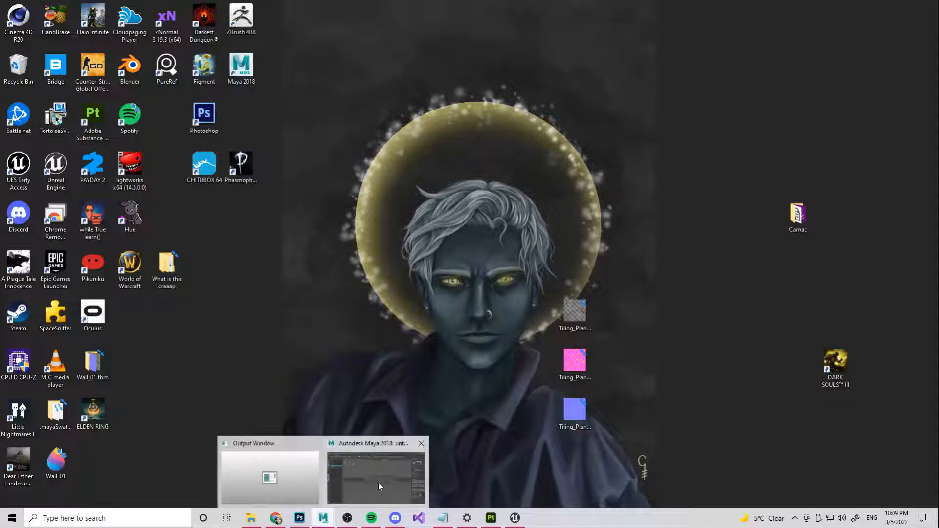
left_click(385, 482)
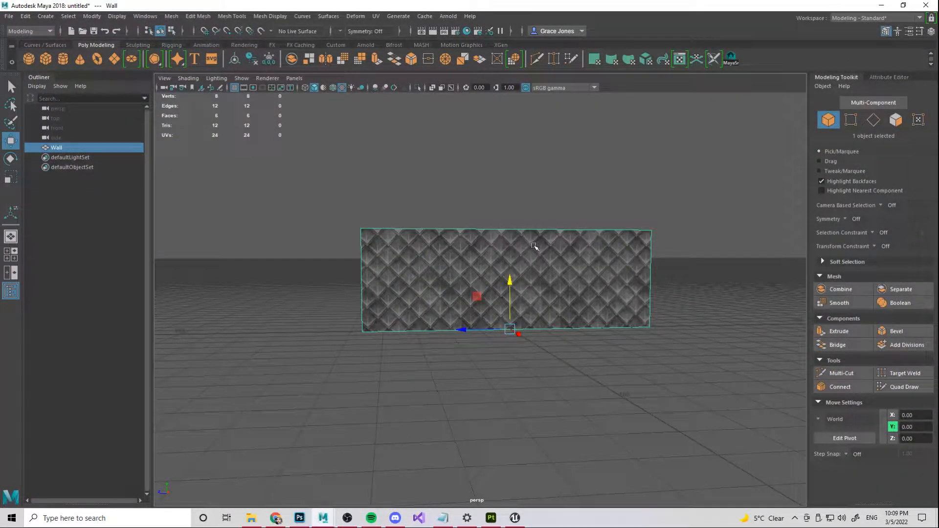
key("ctrl+h")
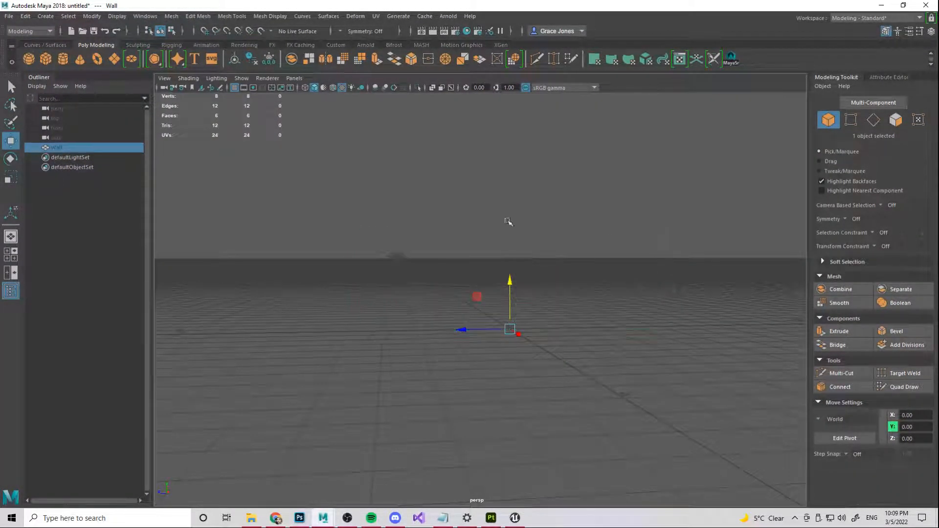
Step: Create a polygon cylinder and scale it to about 19.07 in X and Z and 50.70 in Y
left_click(62, 59)
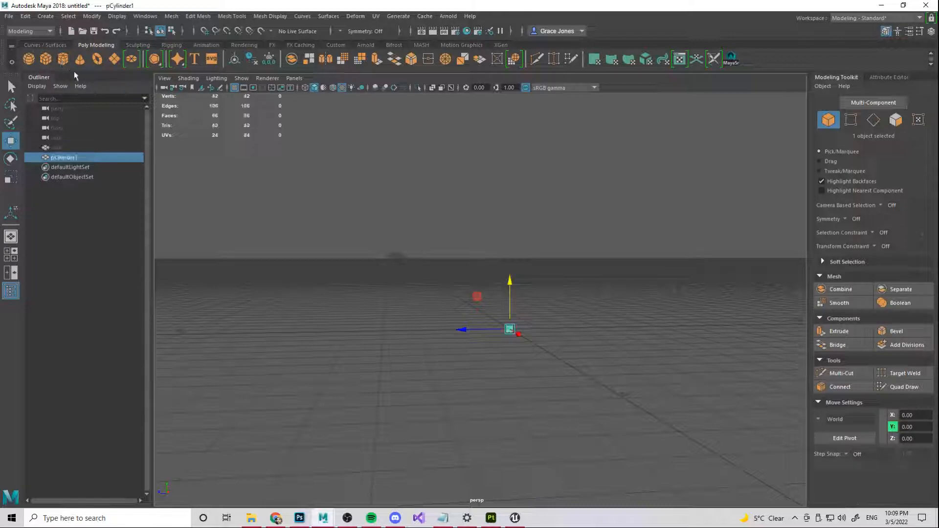
key("r")
left_click_drag(509, 329, 609, 304)
left_click_drag(509, 286, 511, 212)
Step: Assign the existing tiling metal material to the cylinder and view its texture from another side
right_click(504, 206)
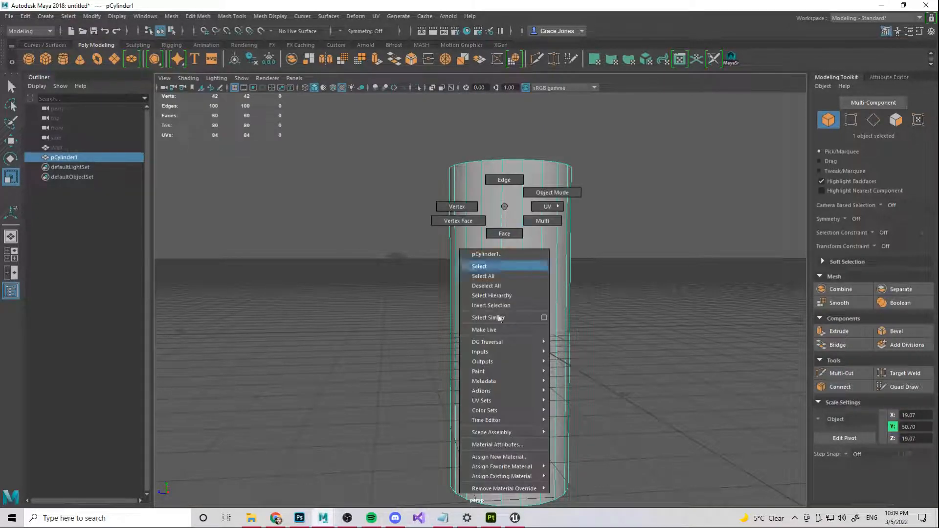
mouse_move(501, 477)
left_click(561, 476)
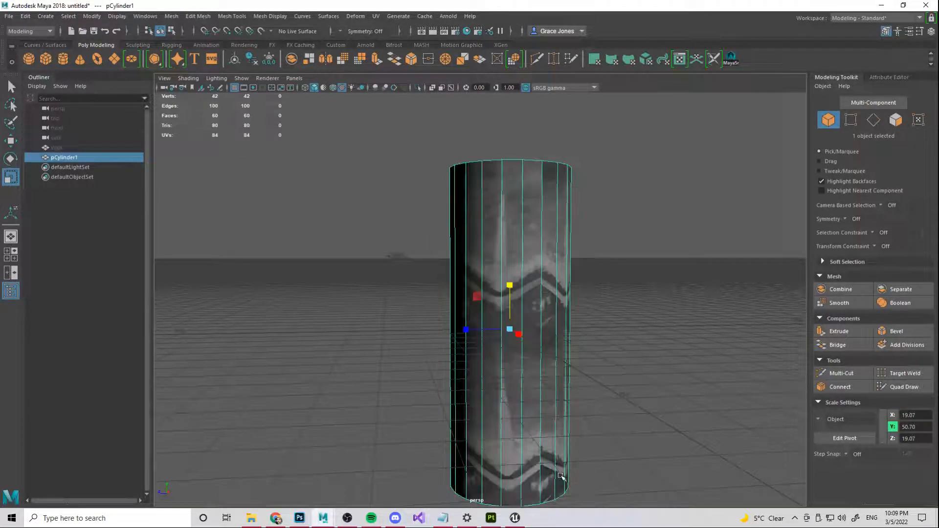
left_click_drag(395, 279, 494, 279, "alt")
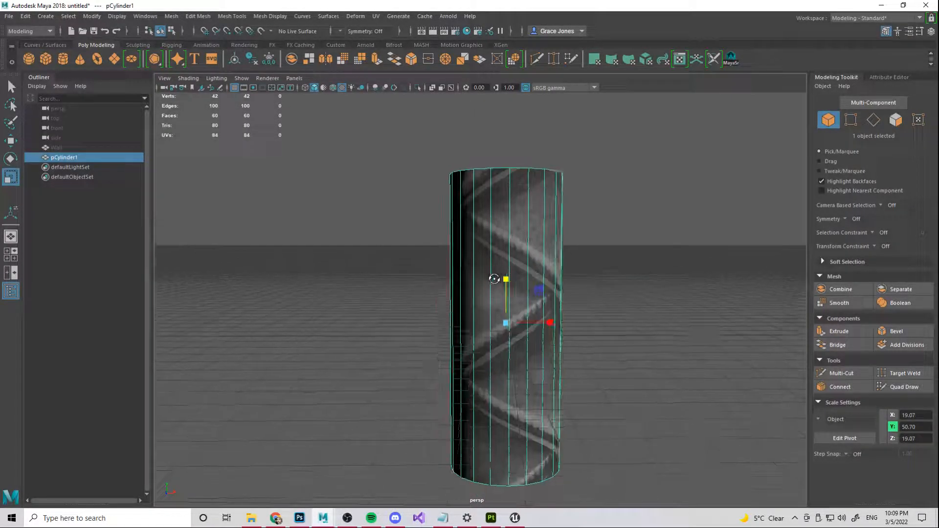
Step: Apply cylindrical UV mapping to the cylinder, inspect its side and end cap, and close the mapping options
left_click(377, 18)
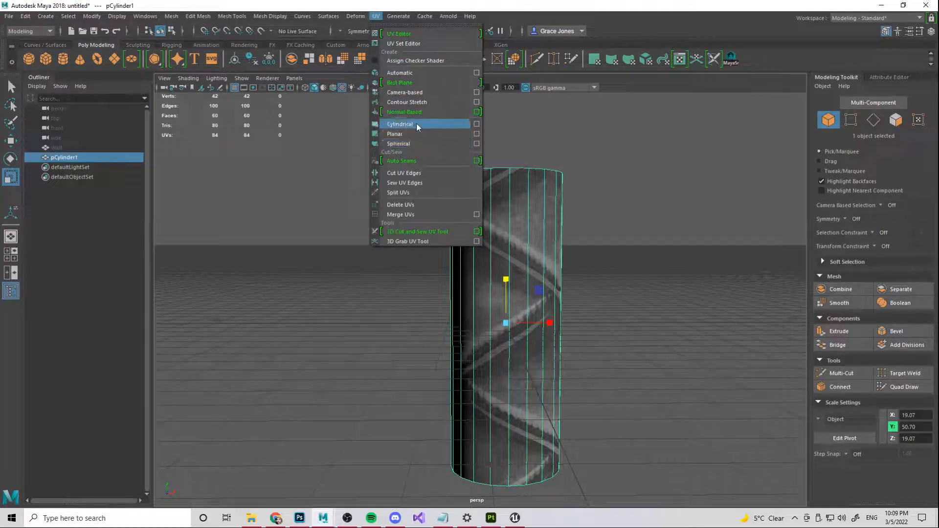
left_click(477, 124)
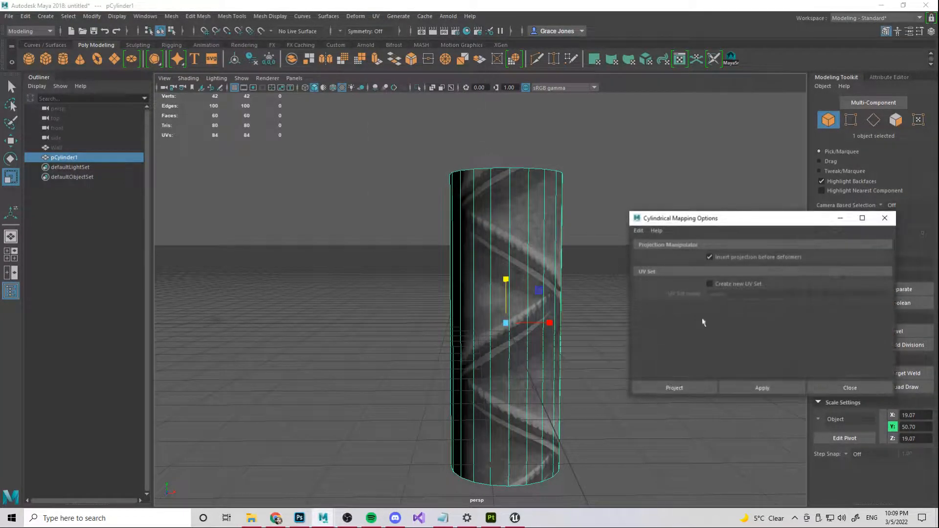
left_click(758, 386)
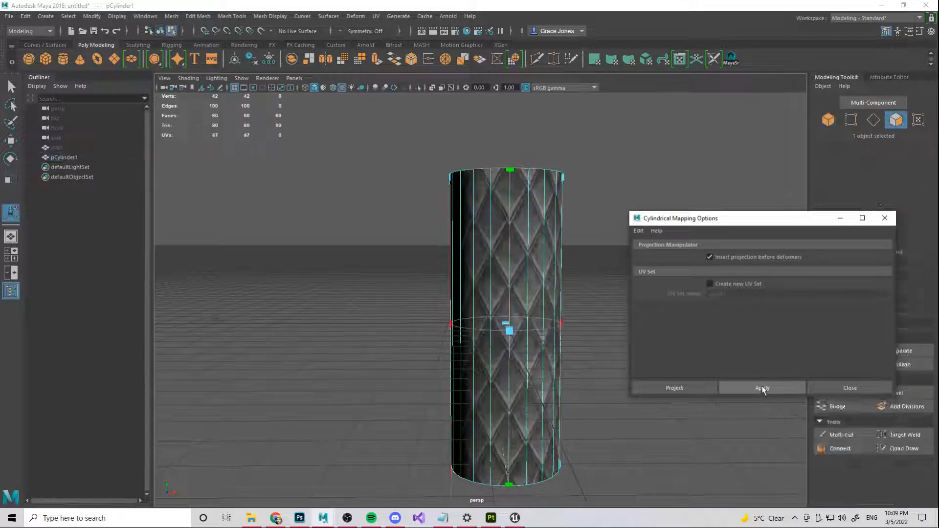
left_click_drag(310, 243, 393, 187, "alt")
left_click_drag(441, 464, 452, 313)
mouse_move(443, 237)
left_mouse_down("alt")
mouse_move(434, 281)
mouse_move(370, 258)
mouse_move(609, 257)
mouse_move(786, 300)
mouse_move(373, 287)
mouse_move(469, 276)
mouse_move(457, 329)
mouse_move(459, 248)
left_mouse_up("alt")
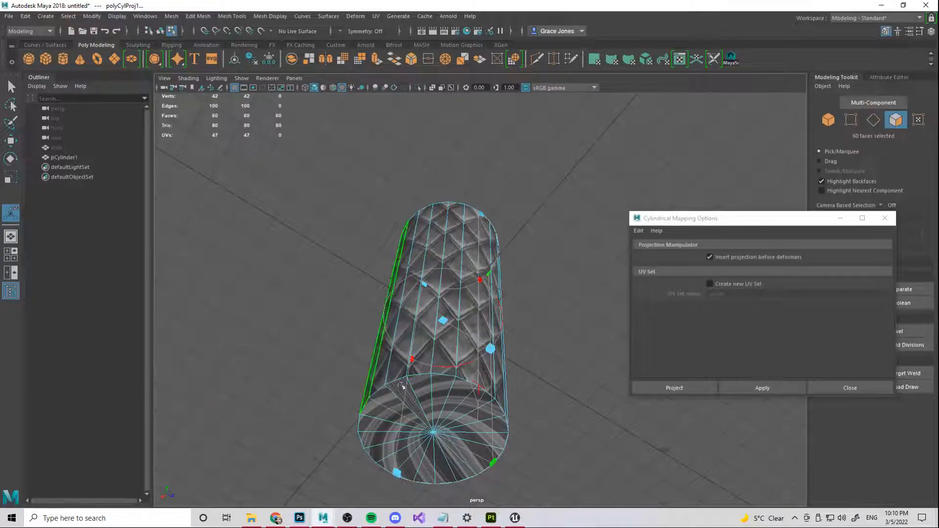
left_click_drag(484, 201, 648, 171, "alt")
left_click(648, 171)
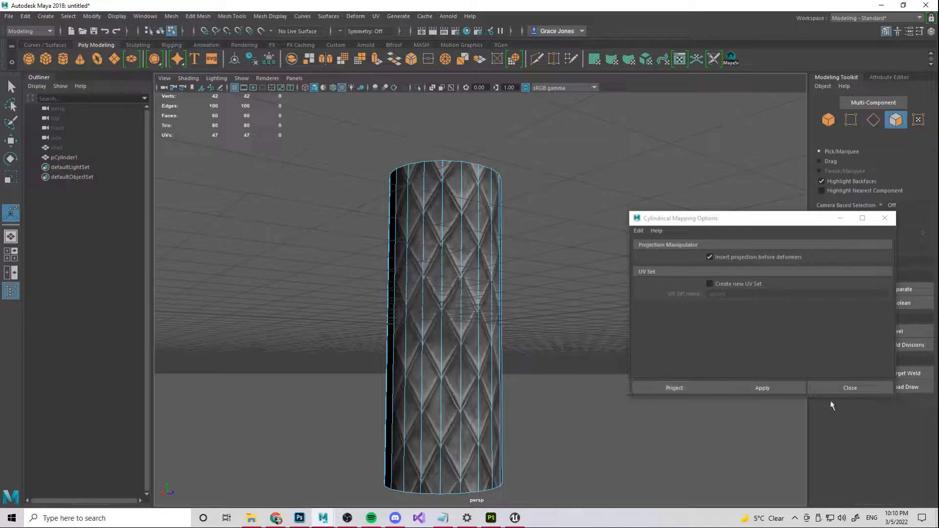
left_click(834, 388)
Step: Return the cylinder to object mode and hide the viewport grid to check the texture tiling all around it
right_click_drag(621, 237, 656, 224)
left_click(656, 224)
left_click_drag(430, 195, 537, 189, "alt")
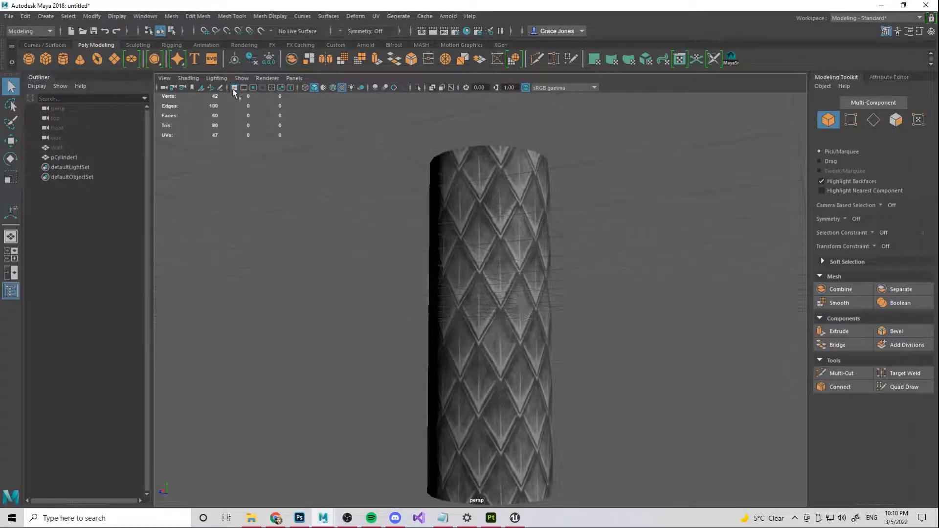
mouse_move(323, 254)
left_mouse_down("alt")
mouse_move(478, 264)
mouse_move(595, 256)
left_mouse_up("alt")
left_click_drag(336, 271, 517, 243, "alt")
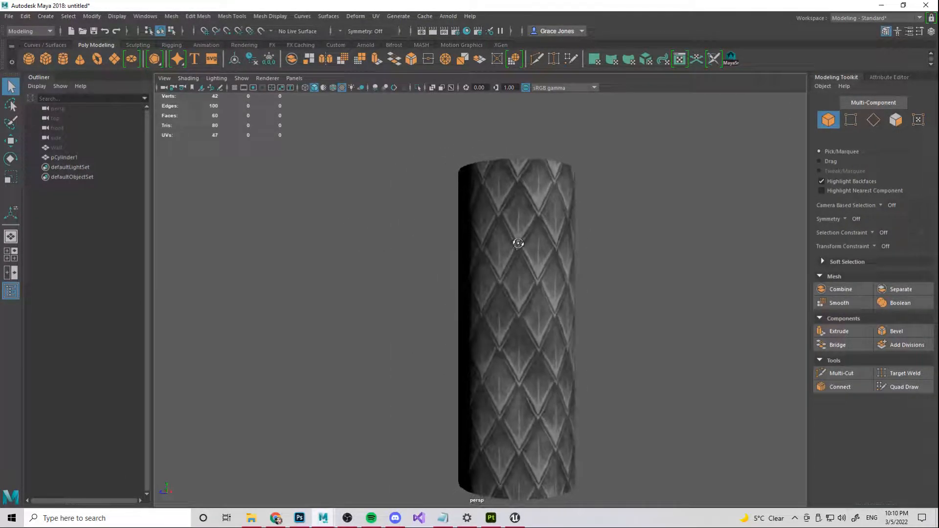
Step: Switch to the UV Editing workspace and select the cylinder to examine how its UV shell extends over the tiling texture
left_click(861, 18)
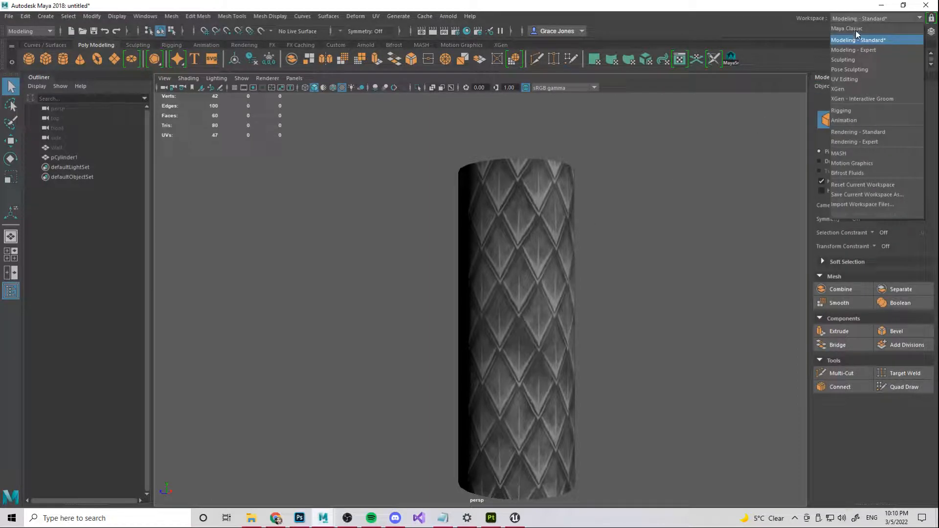
left_click(859, 81)
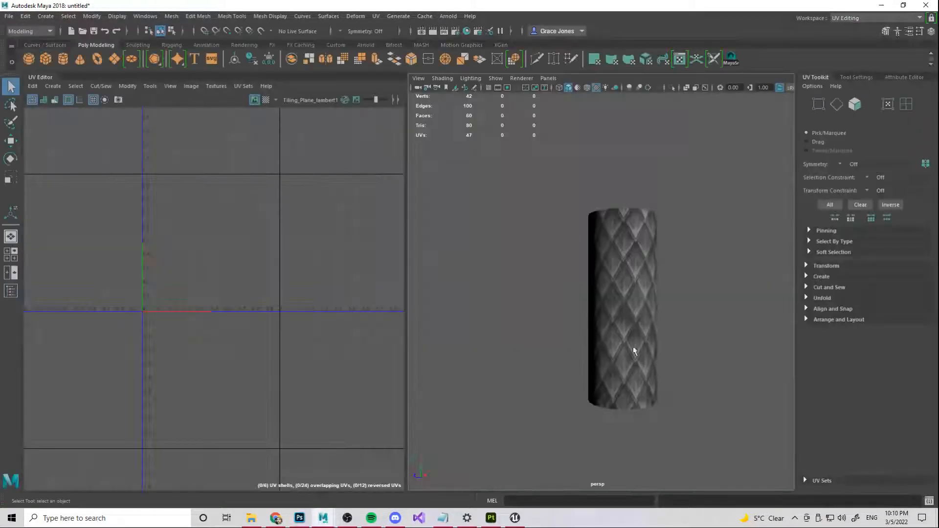
left_click(658, 280)
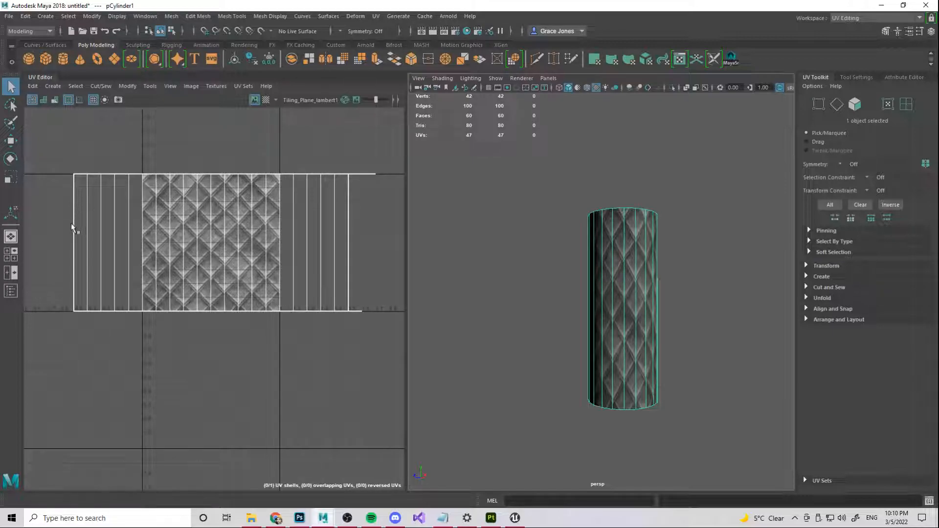
middle_click_drag(72, 228, 182, 221, "alt")
scroll(180, 220, "up", 2)
mouse_move(244, 208)
middle_mouse_down("alt")
mouse_move(2, 212)
mouse_move(210, 197)
middle_mouse_up("alt")
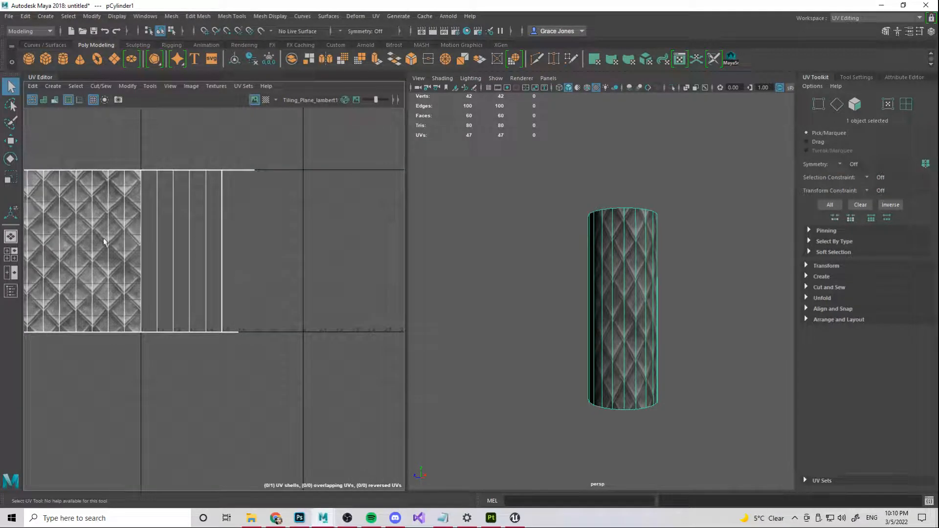
middle_click_drag(107, 236, 301, 219, "alt")
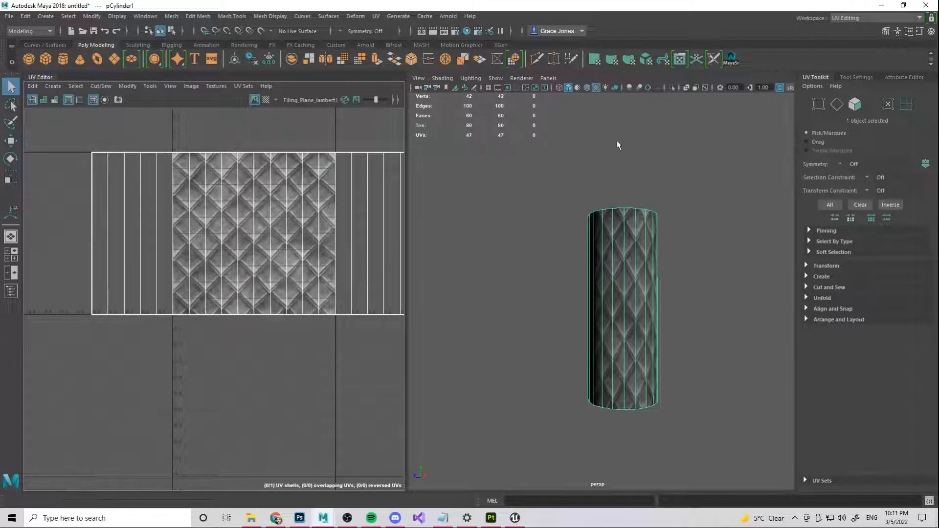
Step: Return to the Modeling - Standard workspace and move the cylinder sideways along X to free the middle of the scene
left_click(856, 18)
left_click(855, 37)
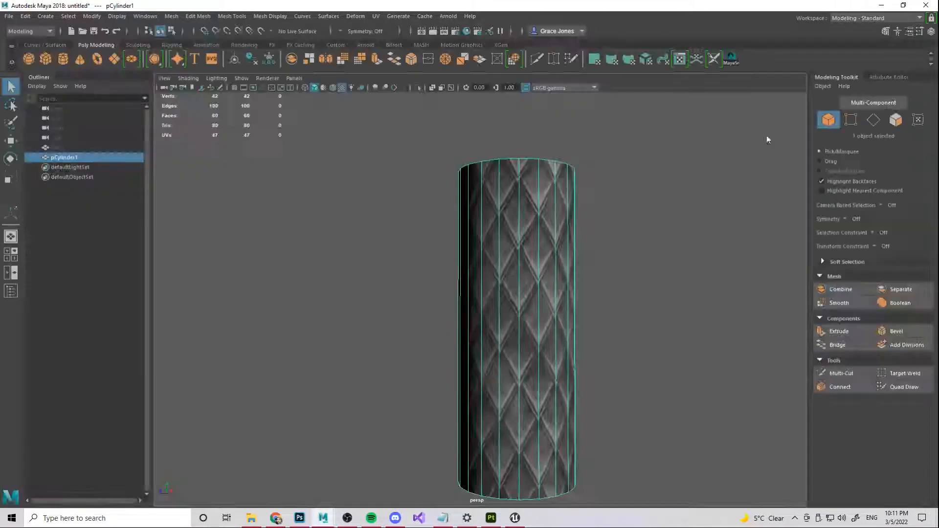
scroll(576, 168, "down", 6)
scroll(580, 146, "up", 3)
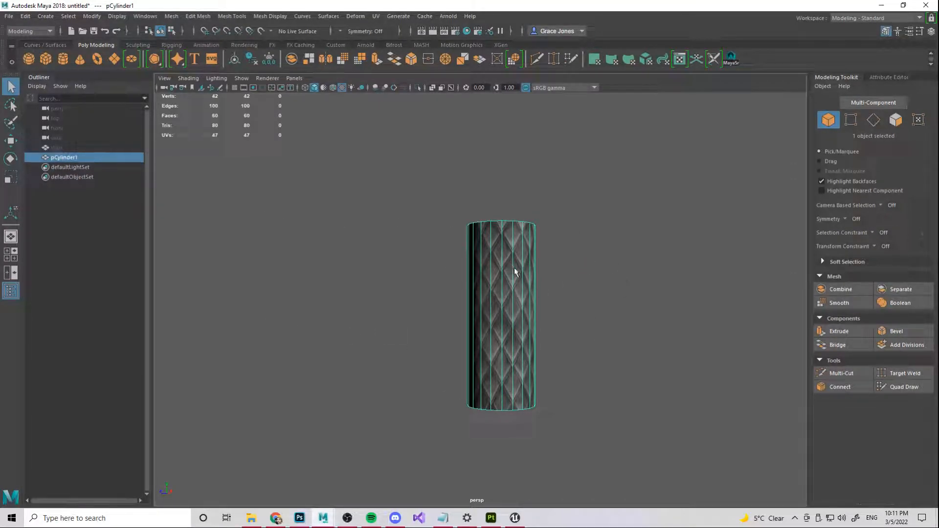
right_click_drag(507, 237, 531, 224)
key("w")
left_click_drag(530, 316, 391, 315)
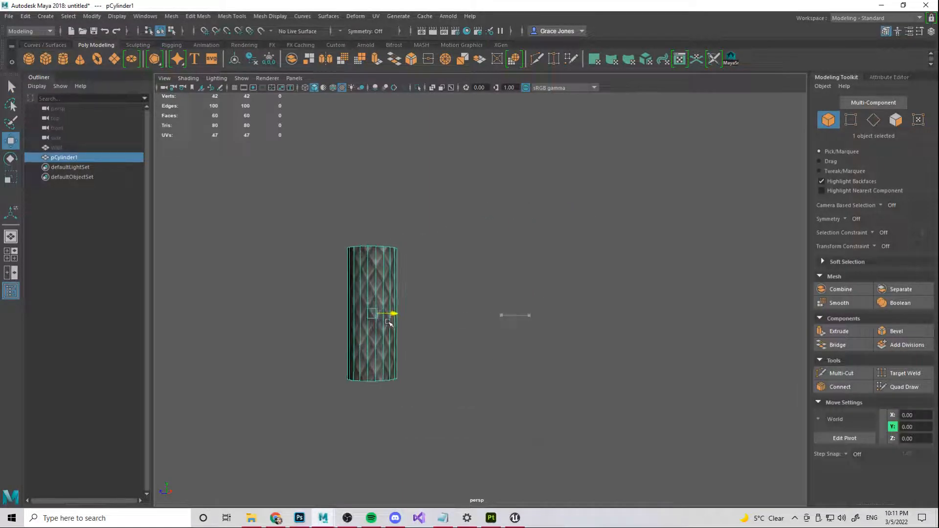
Step: Create a polygon sphere beside the cylinder and scale it uniformly to 39.83
left_click(28, 58)
key("r")
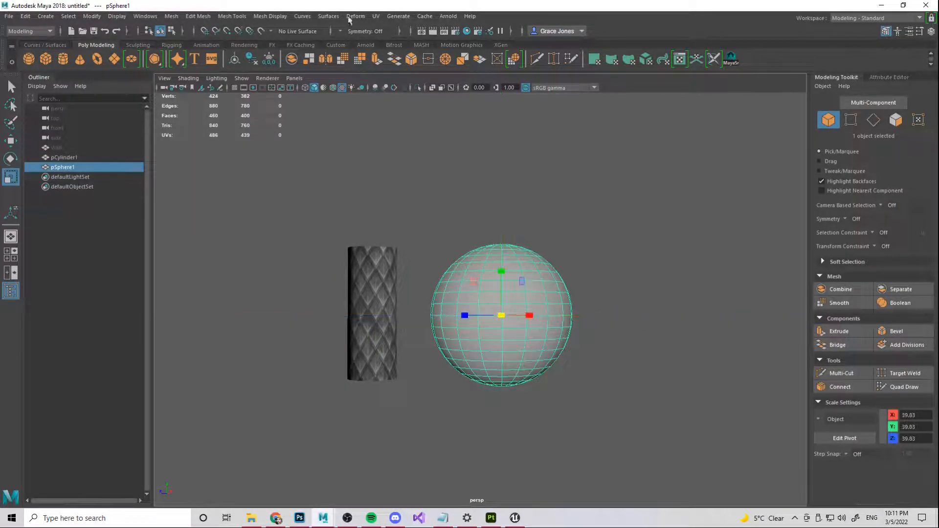
left_click(376, 17)
left_click(535, 307)
Step: Assign the existing Metal_thing material to the sphere and view its texture from another side
right_click(535, 308)
mouse_move(533, 509)
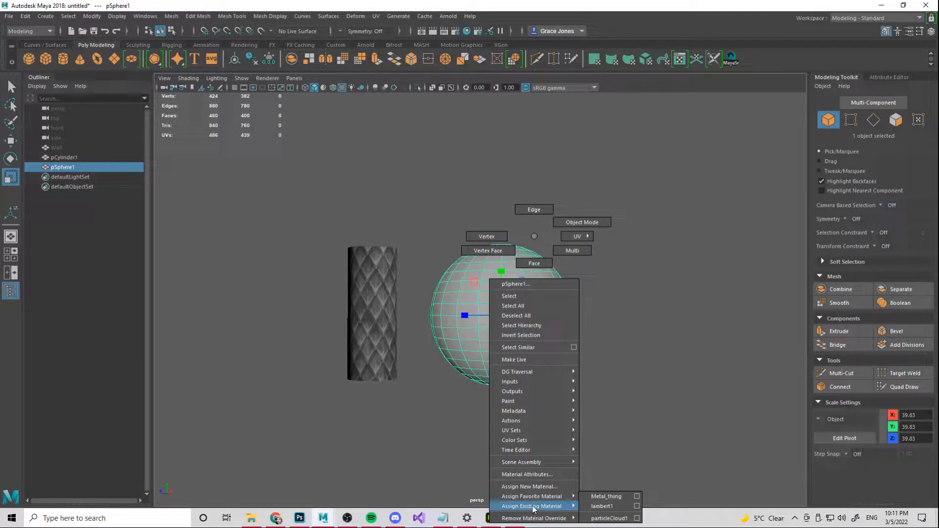
left_click(607, 496)
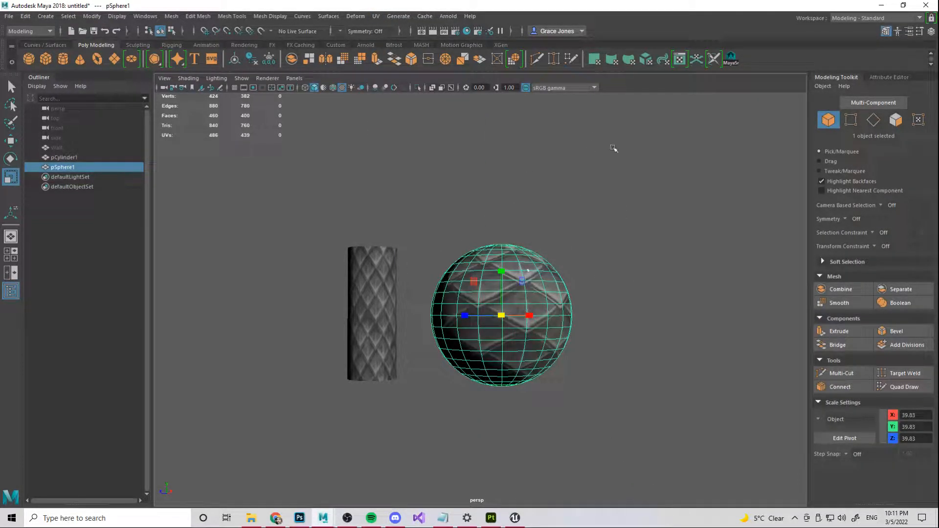
left_click(684, 205)
left_click_drag(685, 207, 513, 146, "alt")
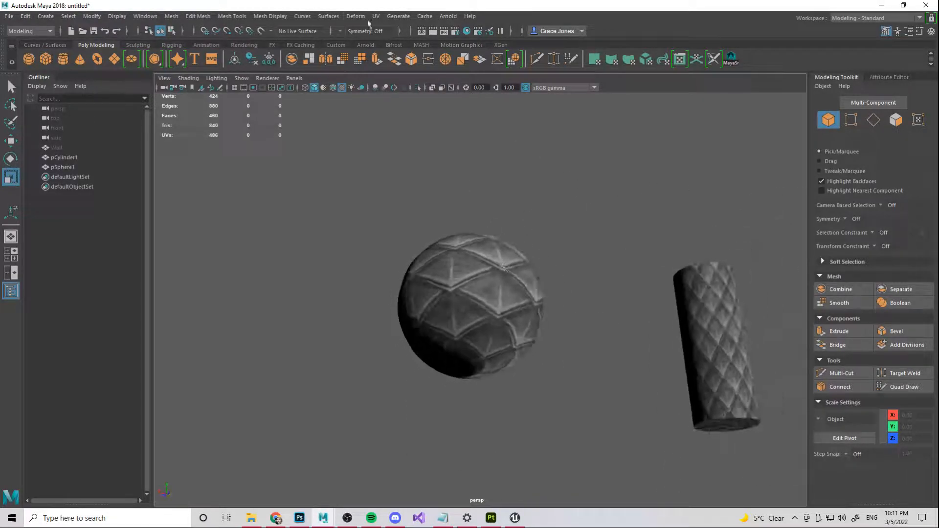
Step: Apply spherical UV mapping to the whole sphere
left_click(376, 17)
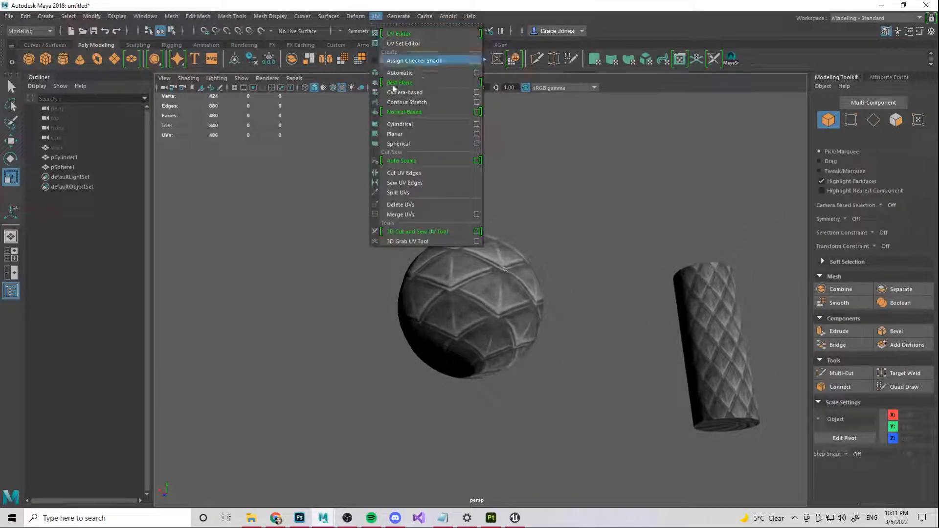
left_click(408, 144)
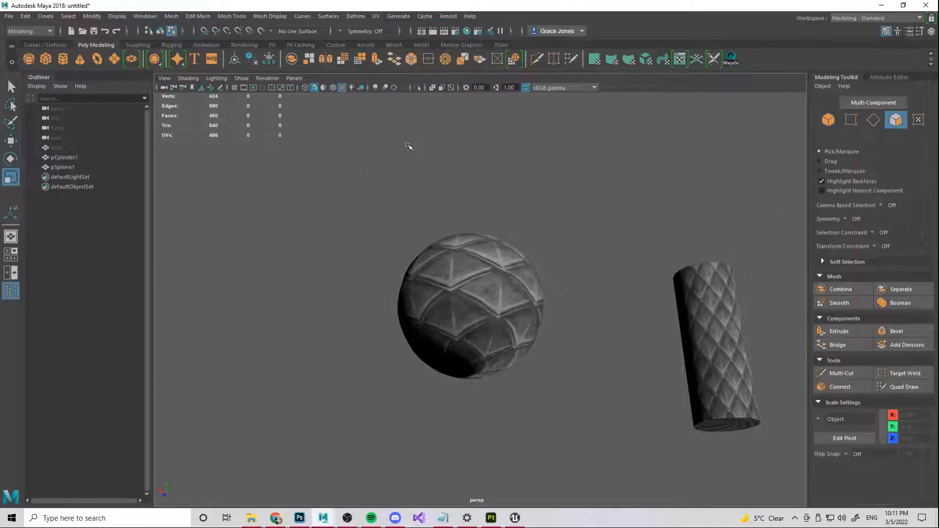
left_click(474, 309)
left_click(376, 16)
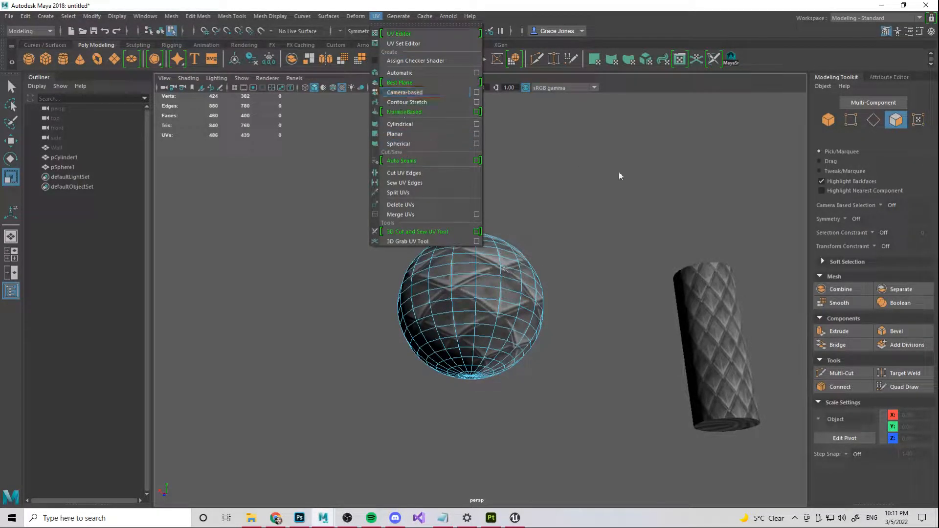
left_click(828, 118)
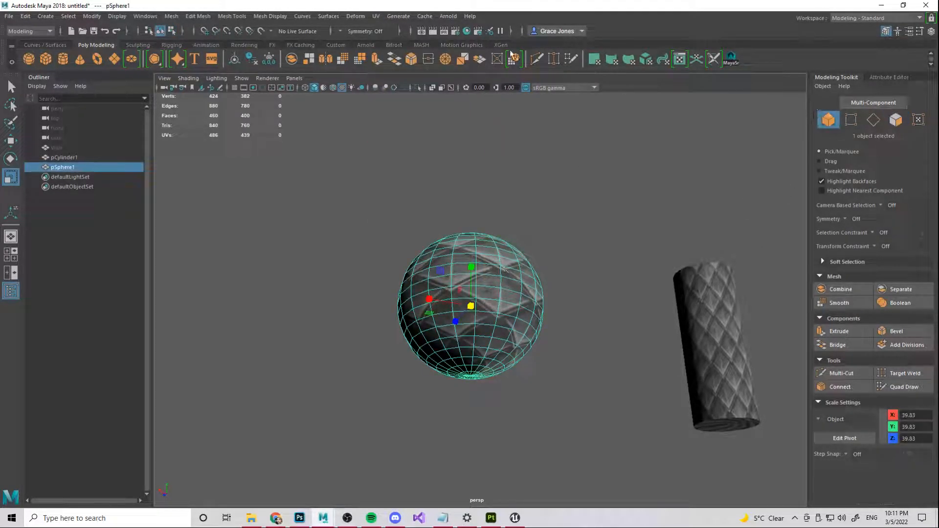
left_click(376, 17)
left_click(438, 144)
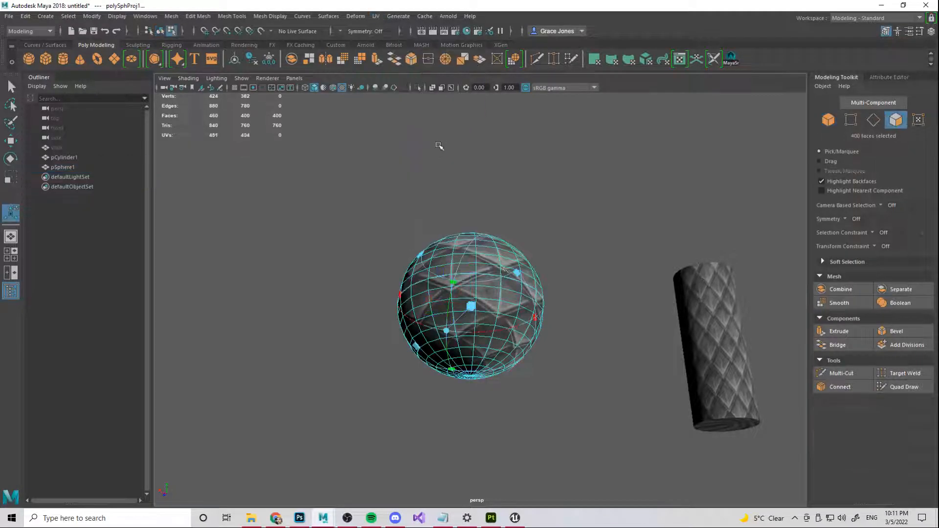
Step: Return the sphere to object mode and inspect its spherically mapped texture from several sides
left_click_drag(409, 215, 570, 191, "alt")
left_click(544, 198)
right_click_drag(483, 174, 504, 164)
left_click(504, 165)
left_click_drag(347, 219, 533, 127, "alt")
left_click(376, 16)
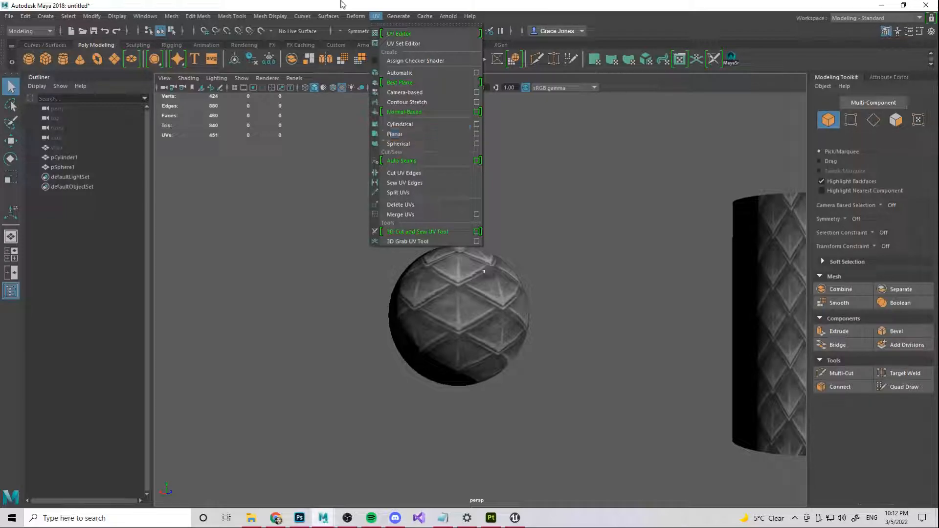
left_click(487, 359)
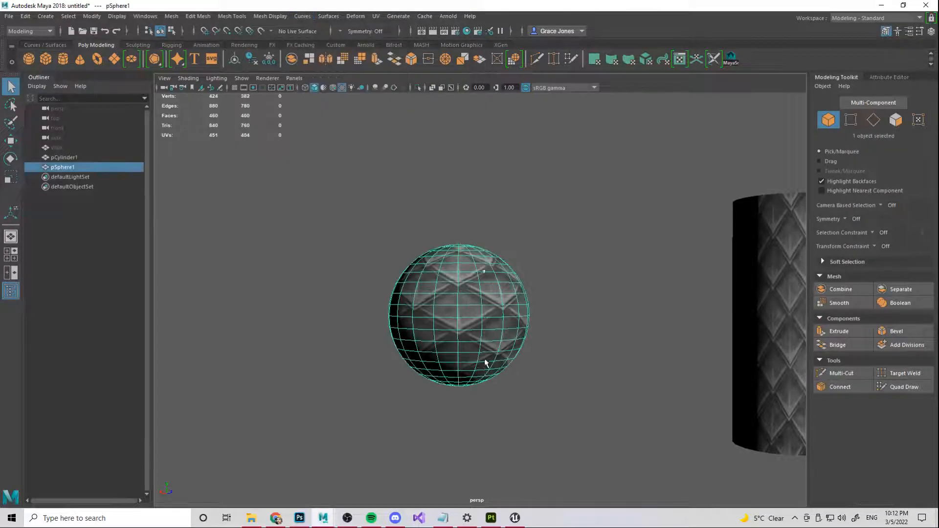
Step: Switch to Unreal Editor and view the Metal_thing material's node graph, then close it and return to the Test_Mats folder
left_click(519, 522)
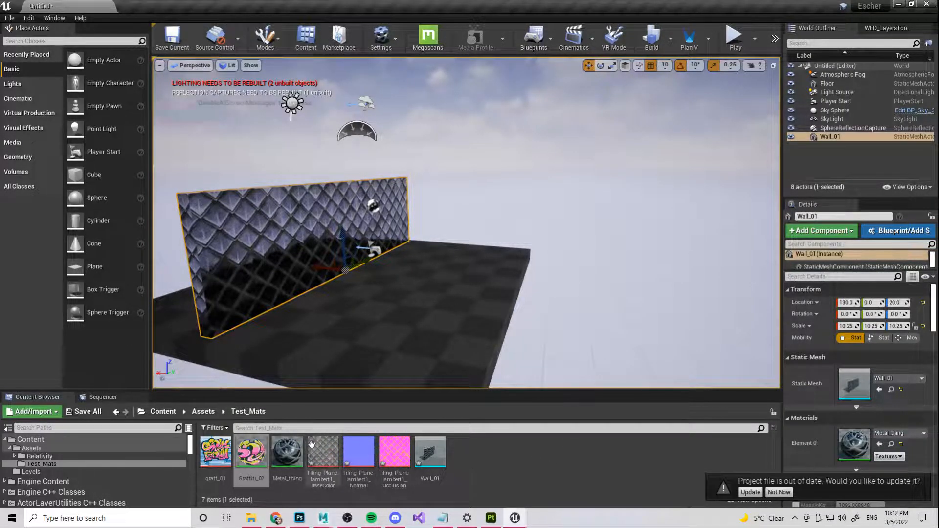
double_click(287, 451)
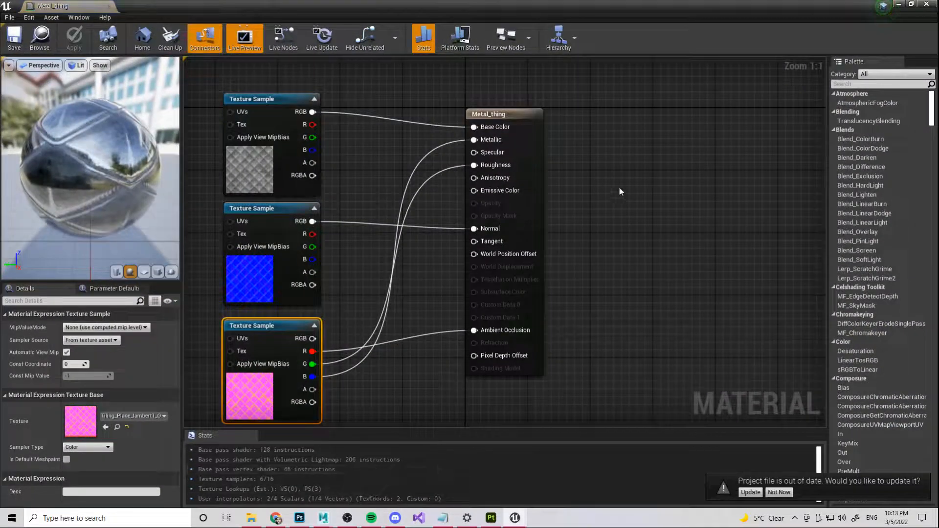
left_click(112, 6)
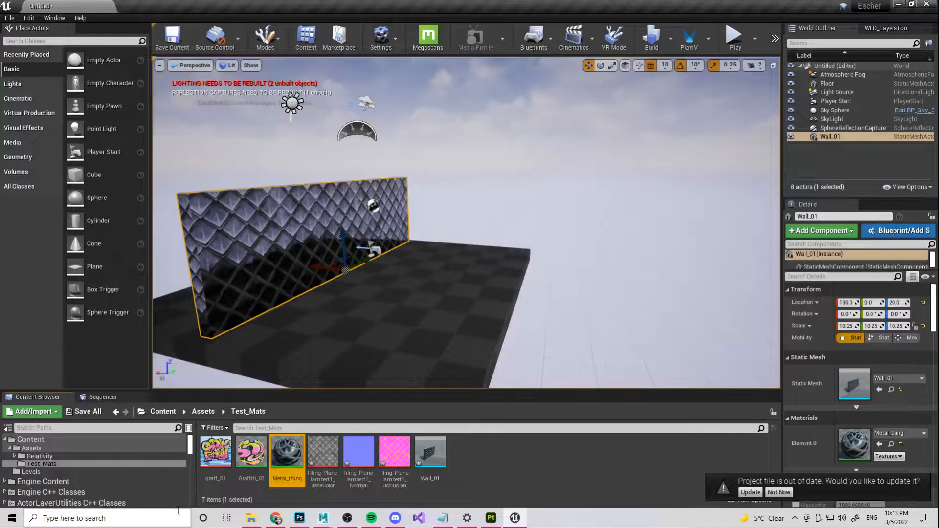
right_click(479, 454)
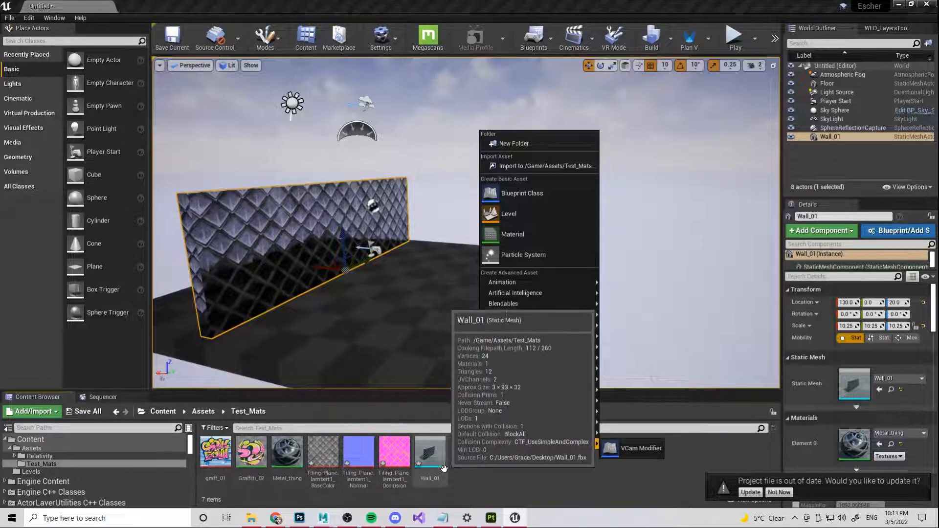
left_click(498, 484)
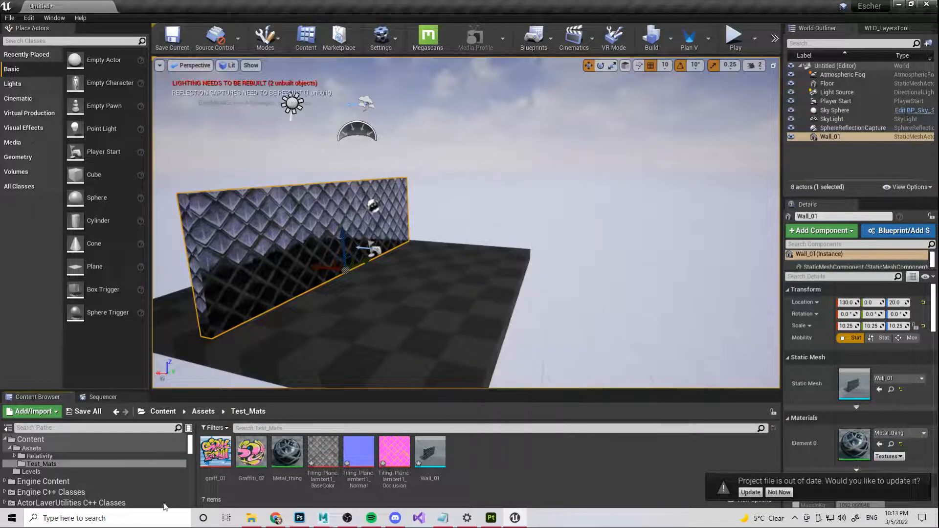